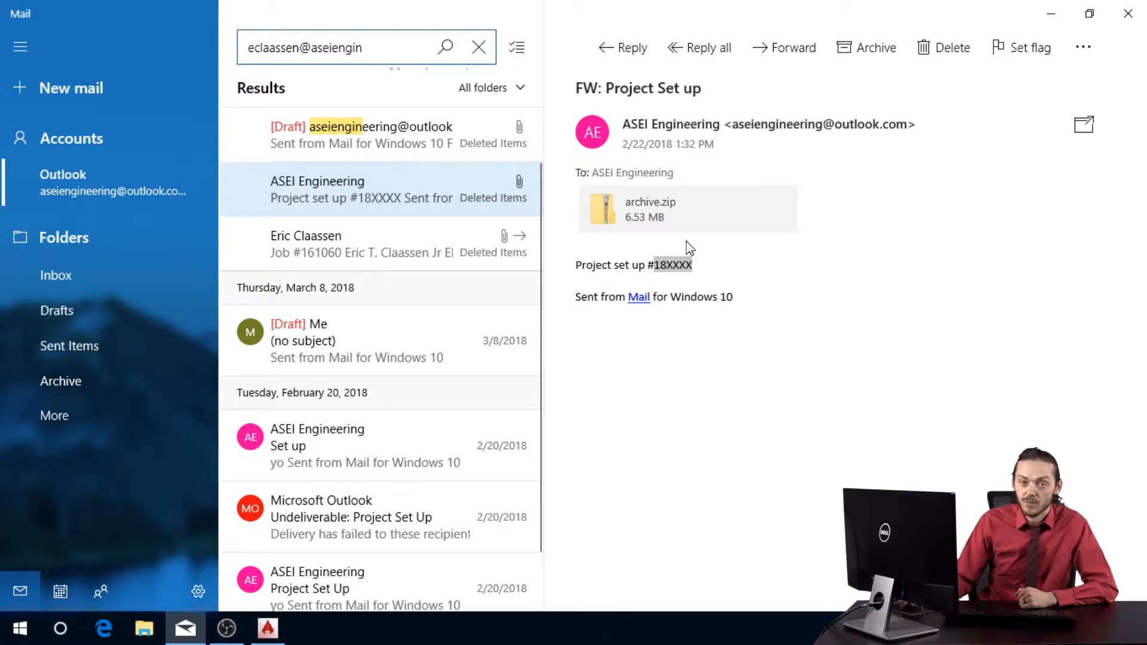
Step: Start saving the archive.zip attachment and browse to the folder 2018\18XXXX - Training\A\2018 on the Projects (G:) drive
right_click(642, 204)
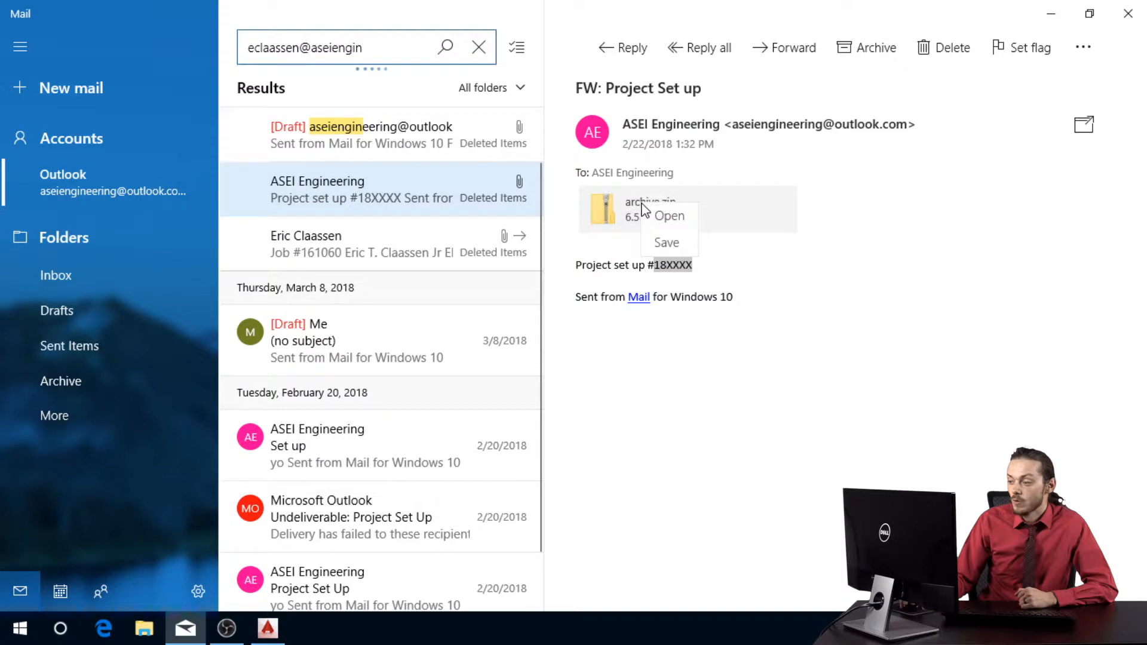
left_click(663, 236)
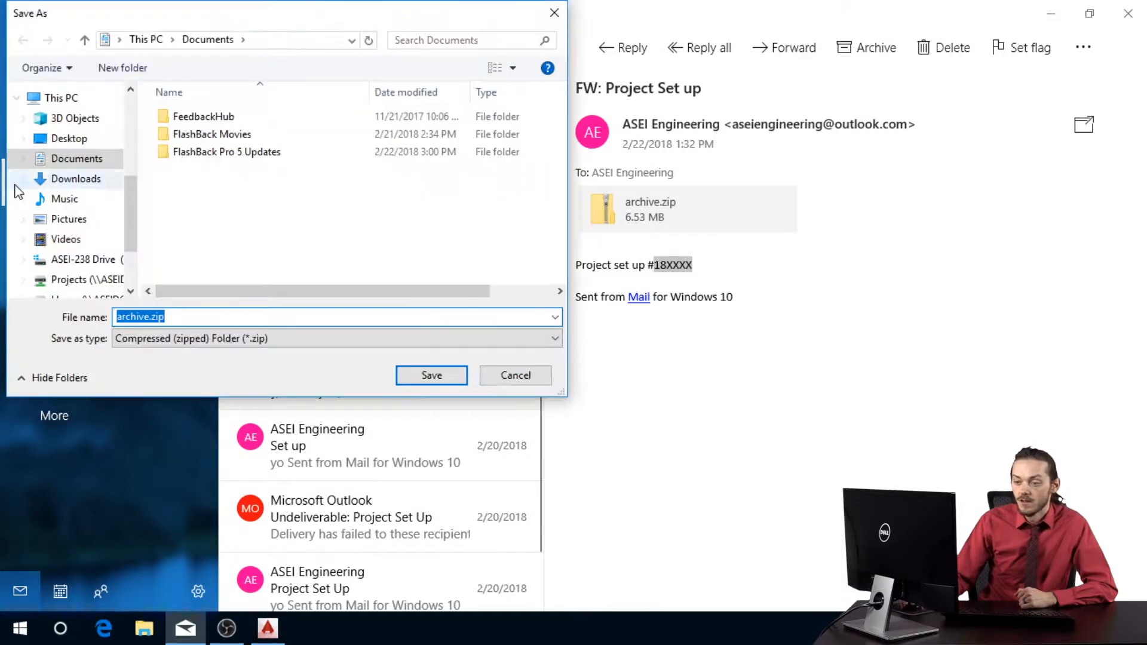
left_click(83, 285)
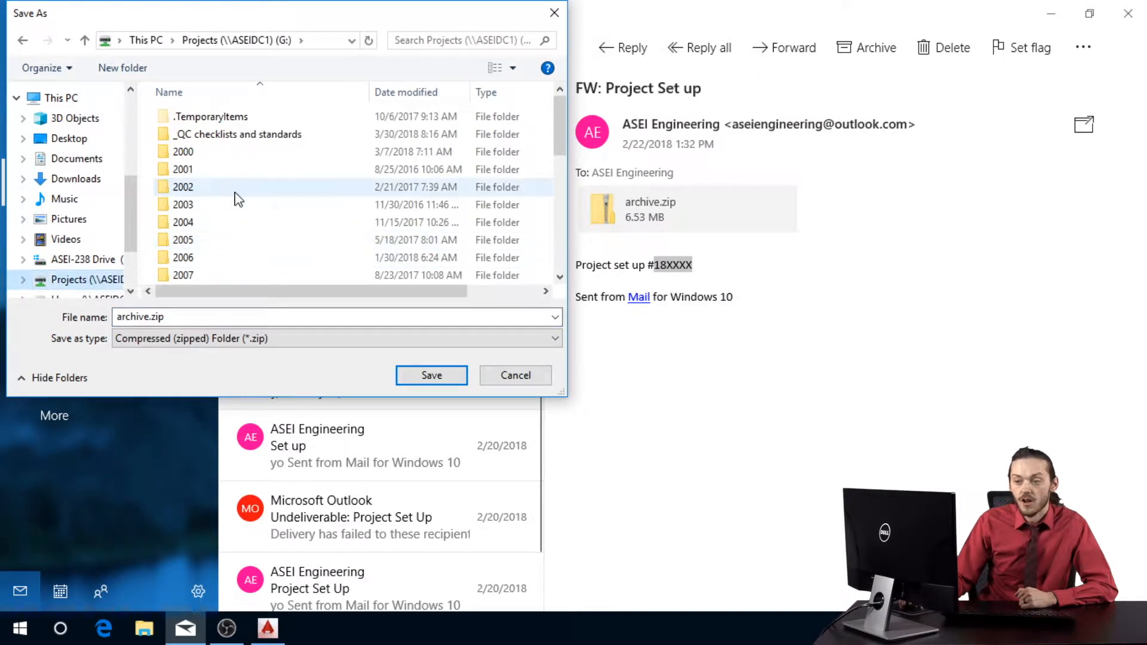
scroll(239, 198, "down", 1)
scroll(239, 199, "down", 5)
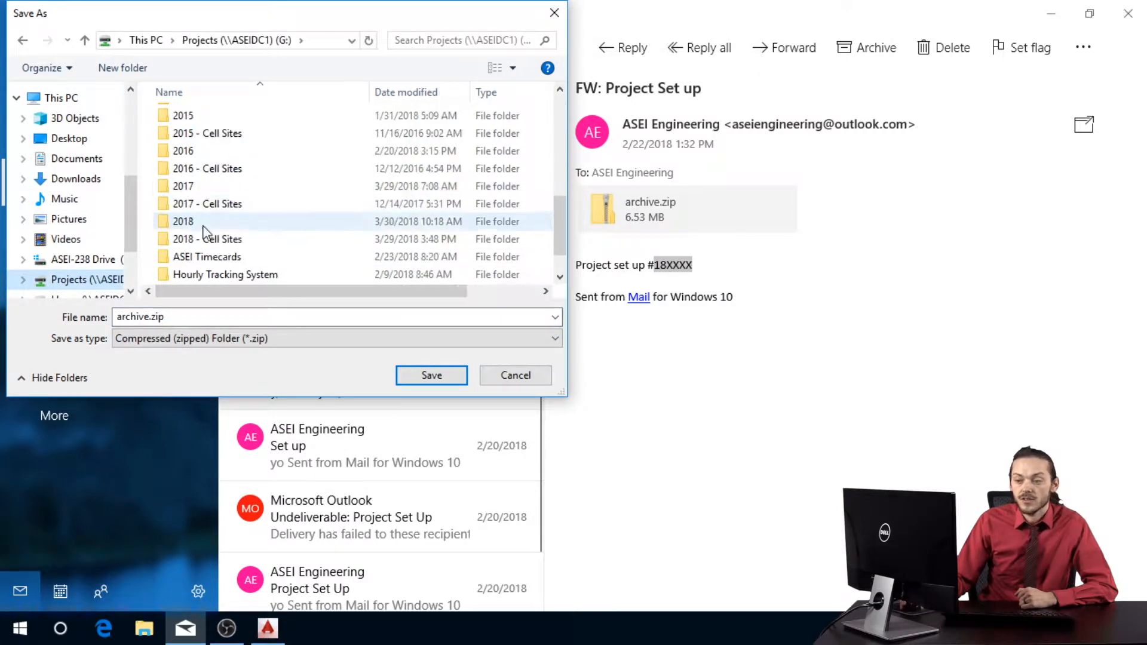
double_click(184, 222)
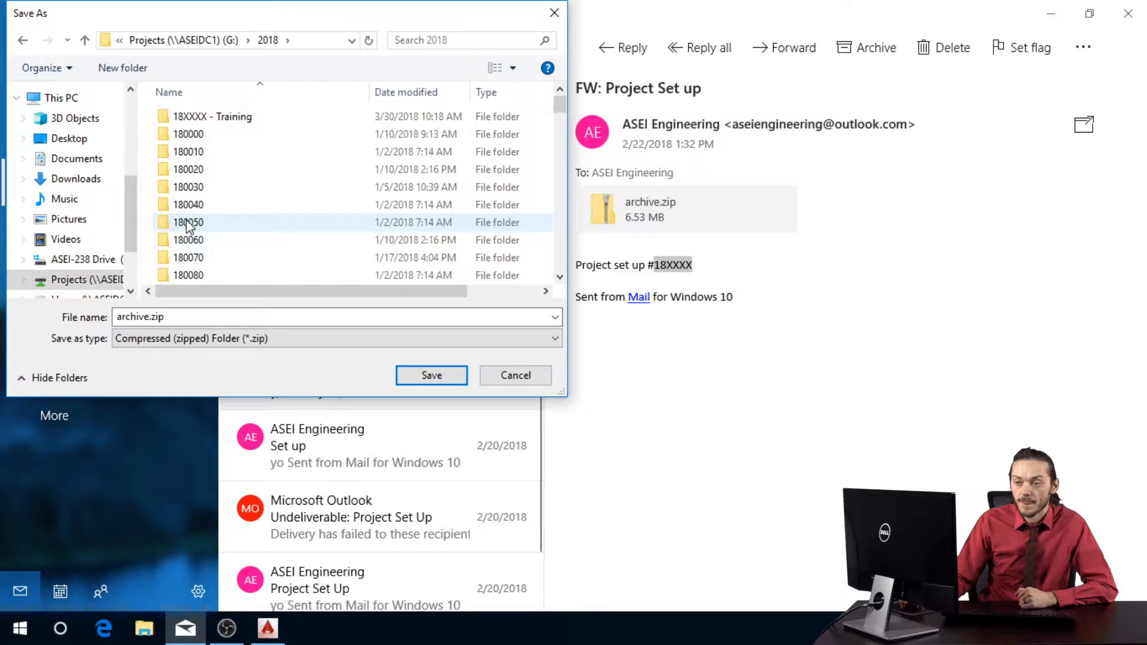
double_click(187, 121)
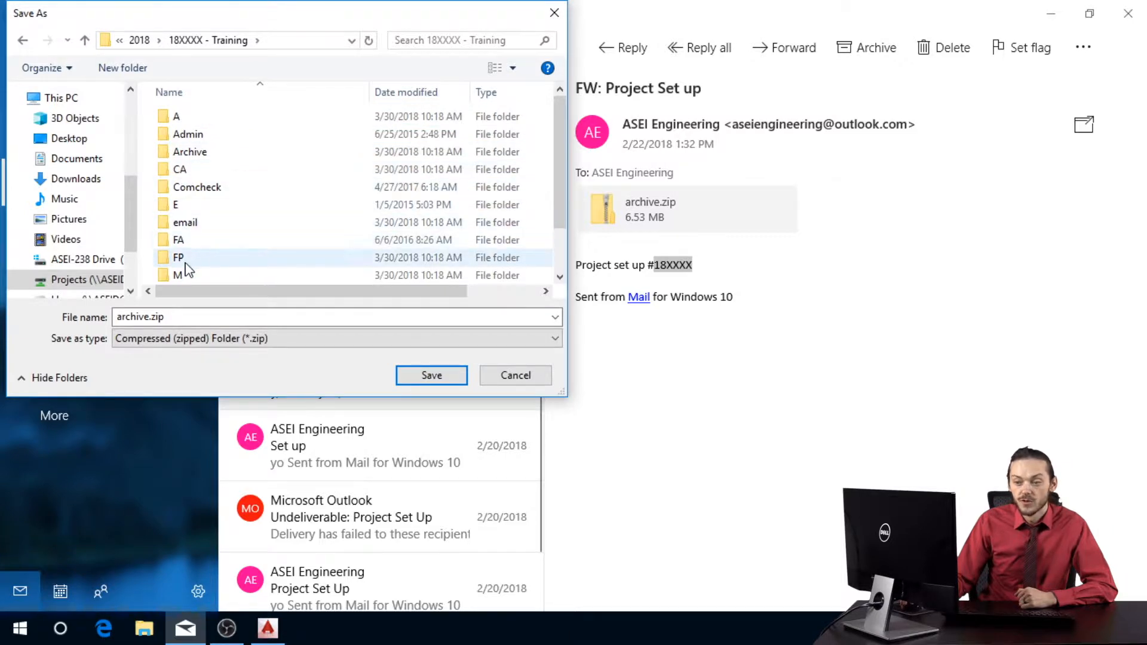
scroll(186, 268, "down", 1)
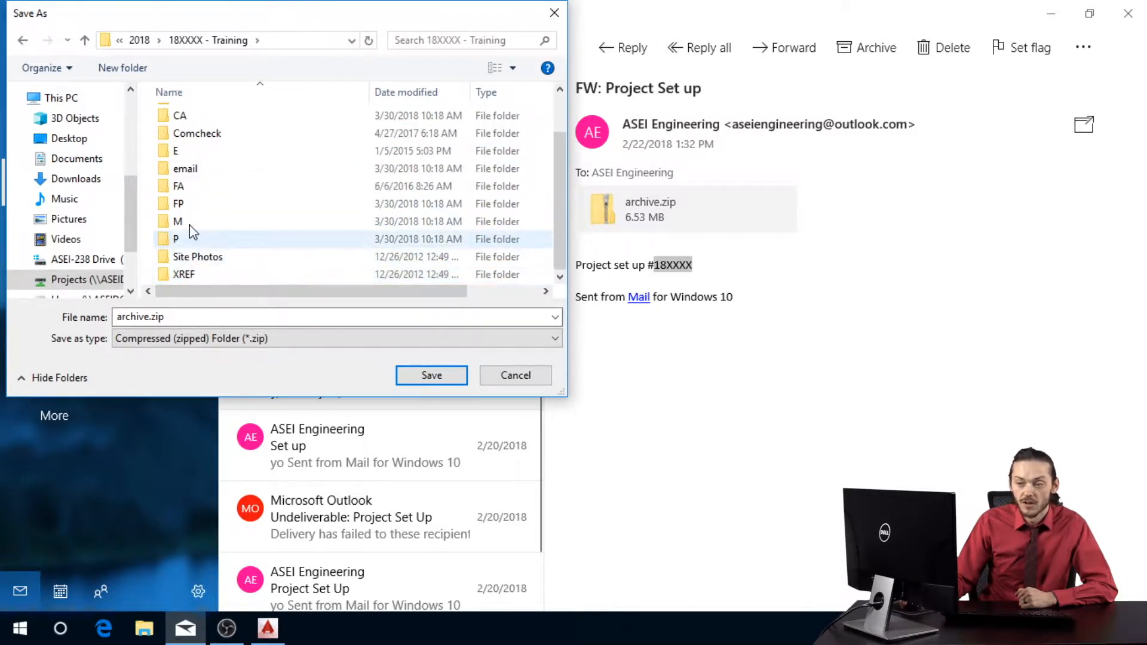
scroll(191, 227, "up", 1)
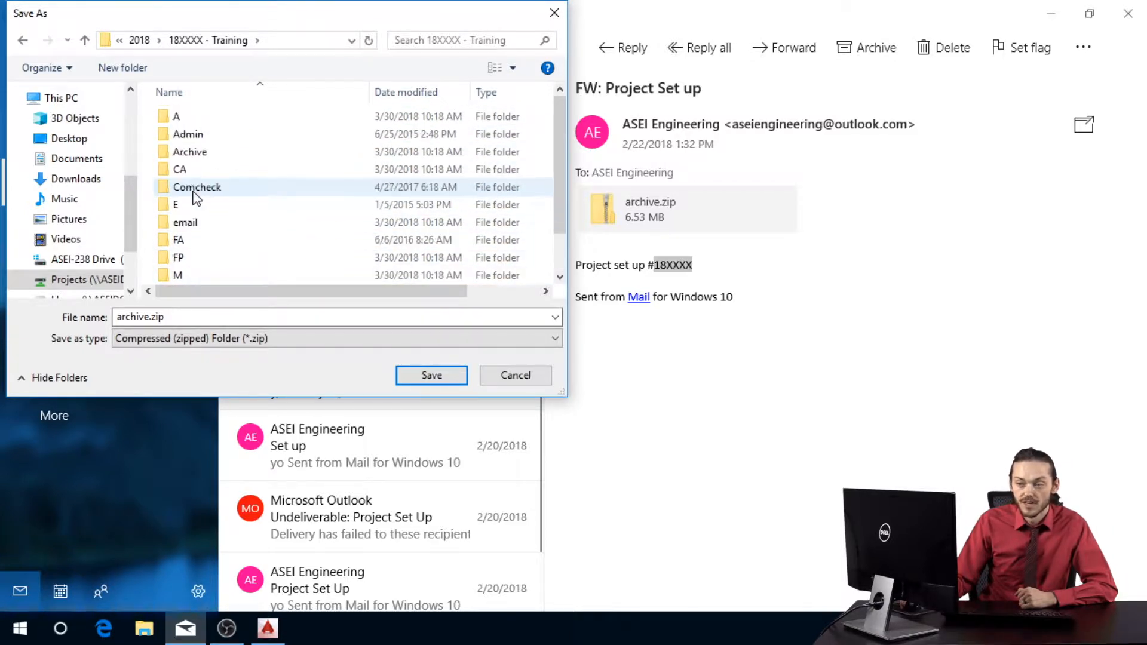
double_click(173, 118)
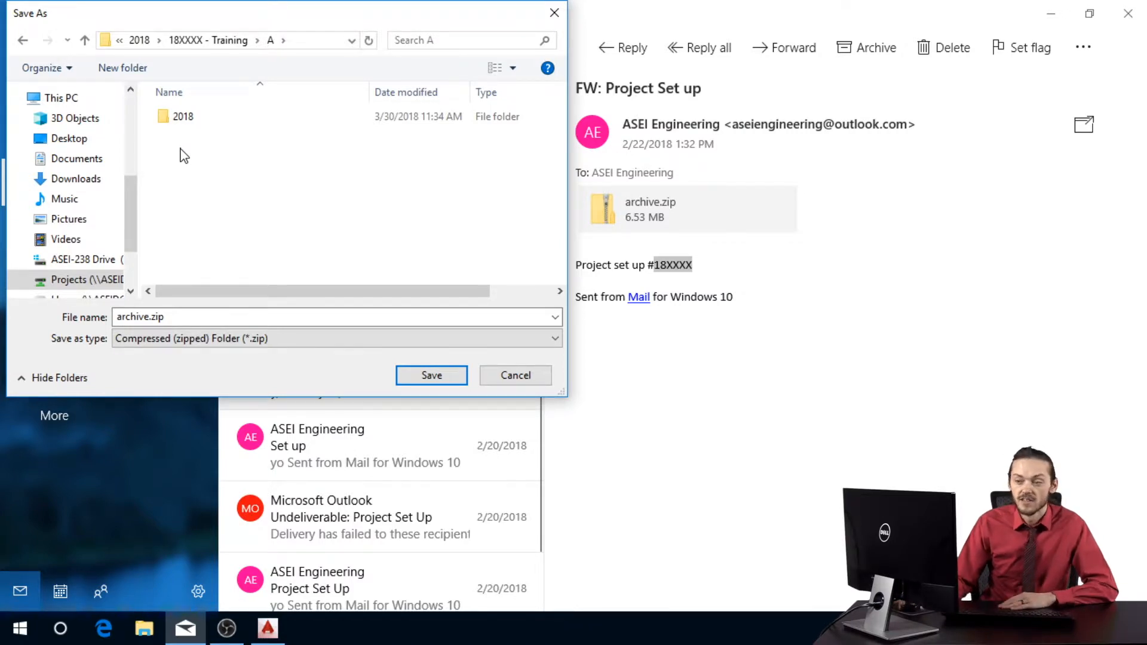
double_click(178, 117)
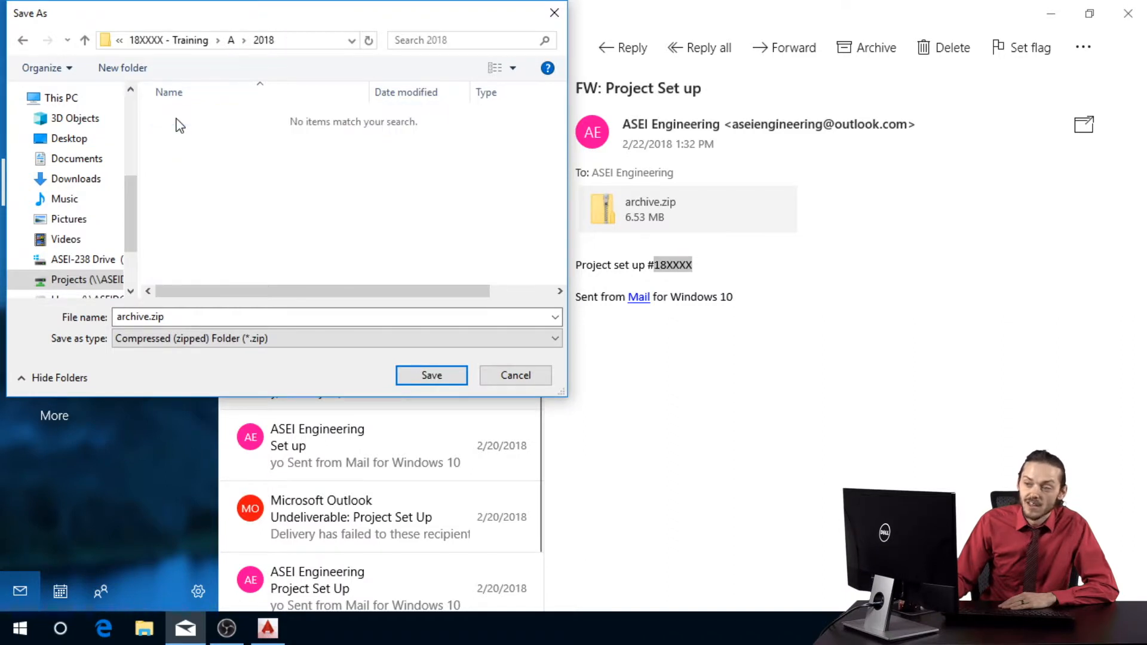
Step: Create a folder named "03.30.18 - backgrounds" and save archive.zip in it
left_click(125, 68)
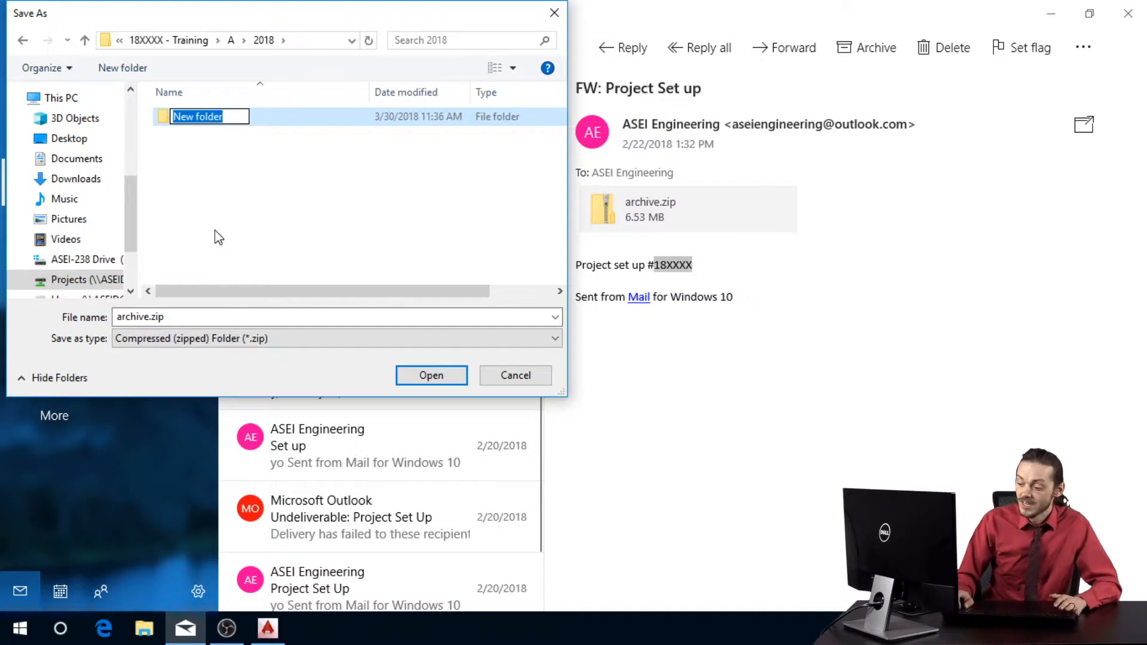
type("03.30.")
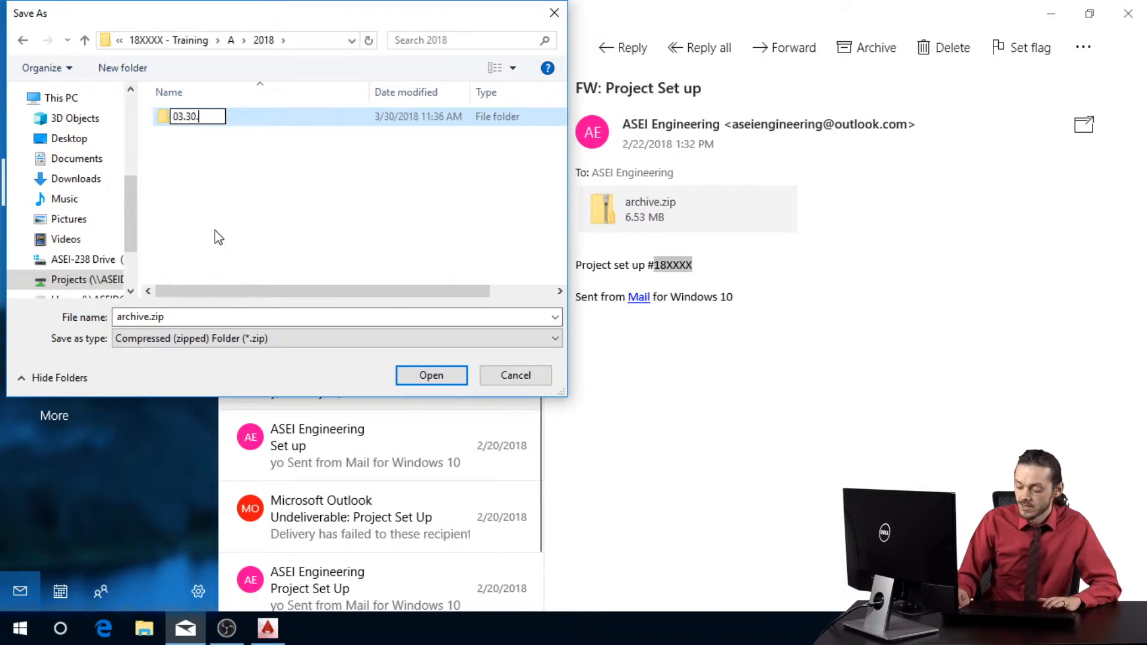
type("18 -")
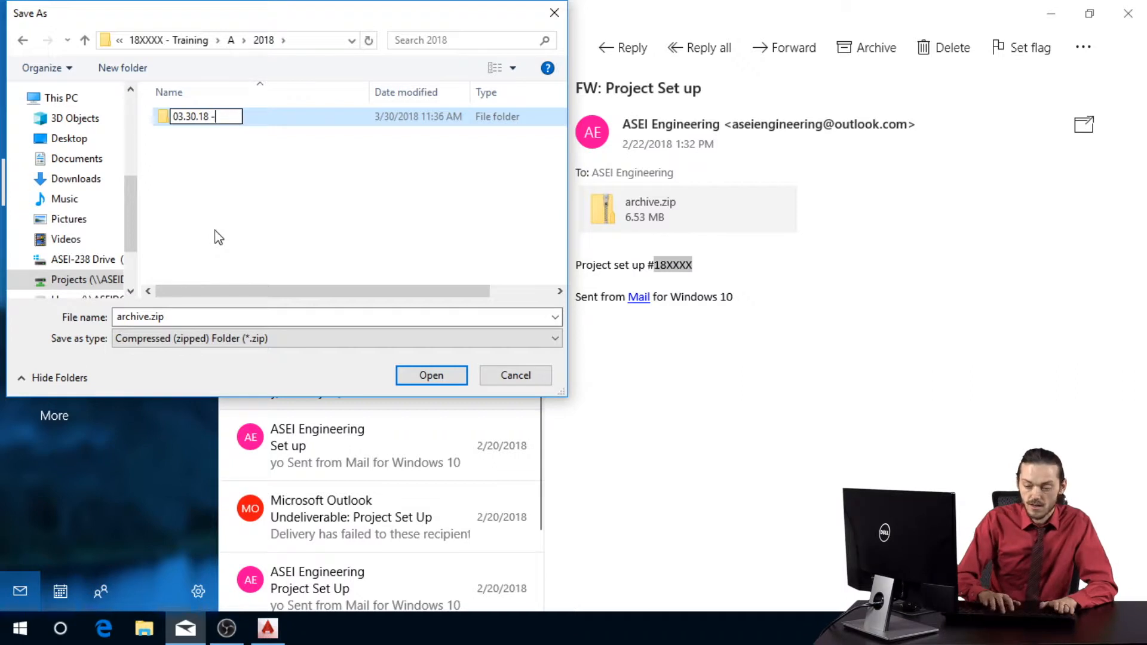
type(" ba")
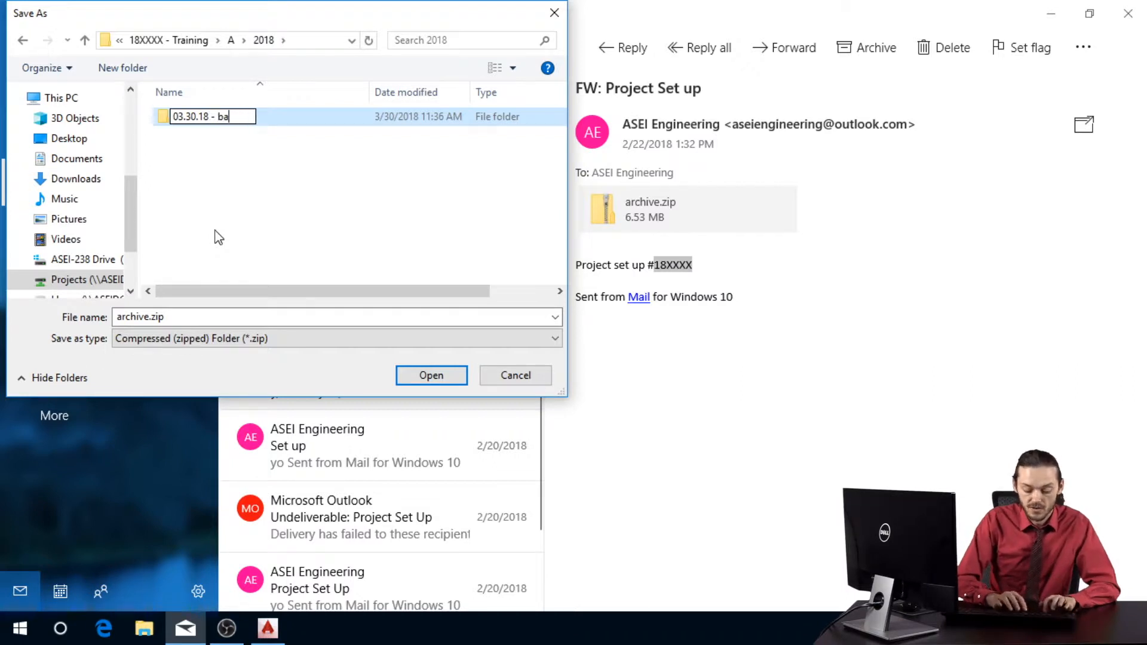
type("ck")
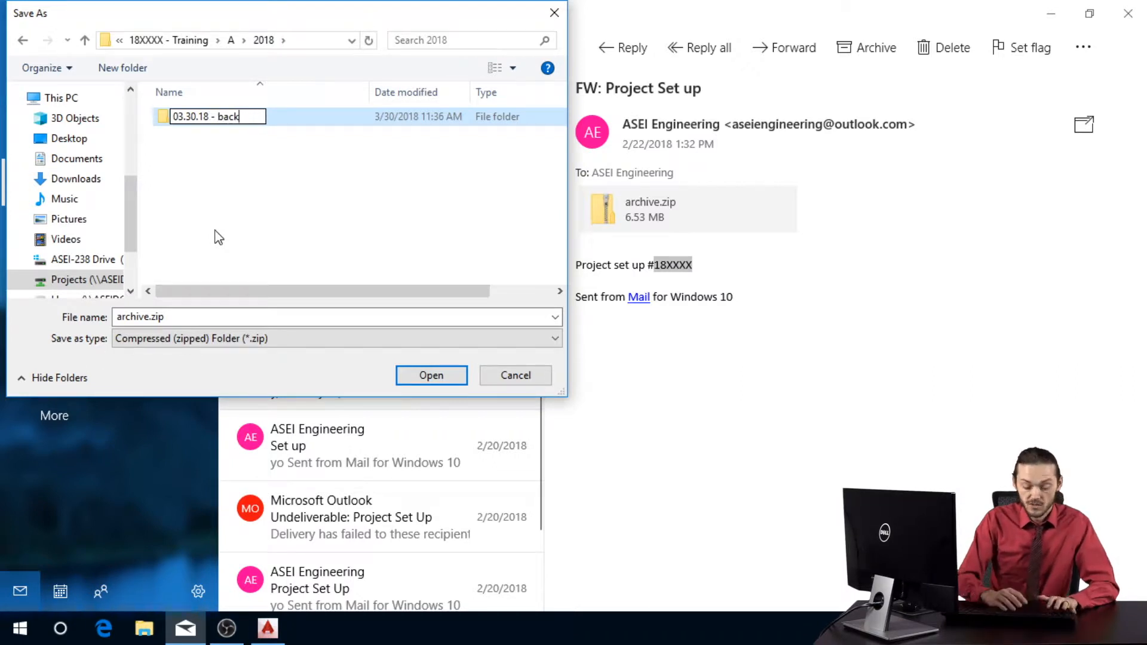
type("g")
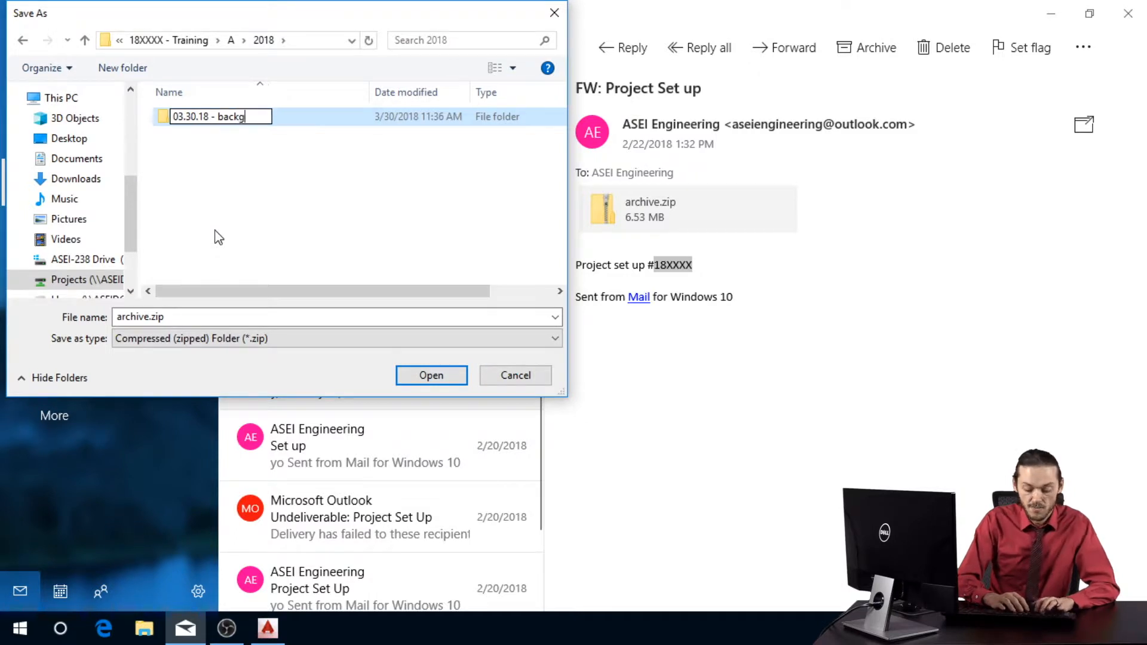
type("rounds")
key("Return")
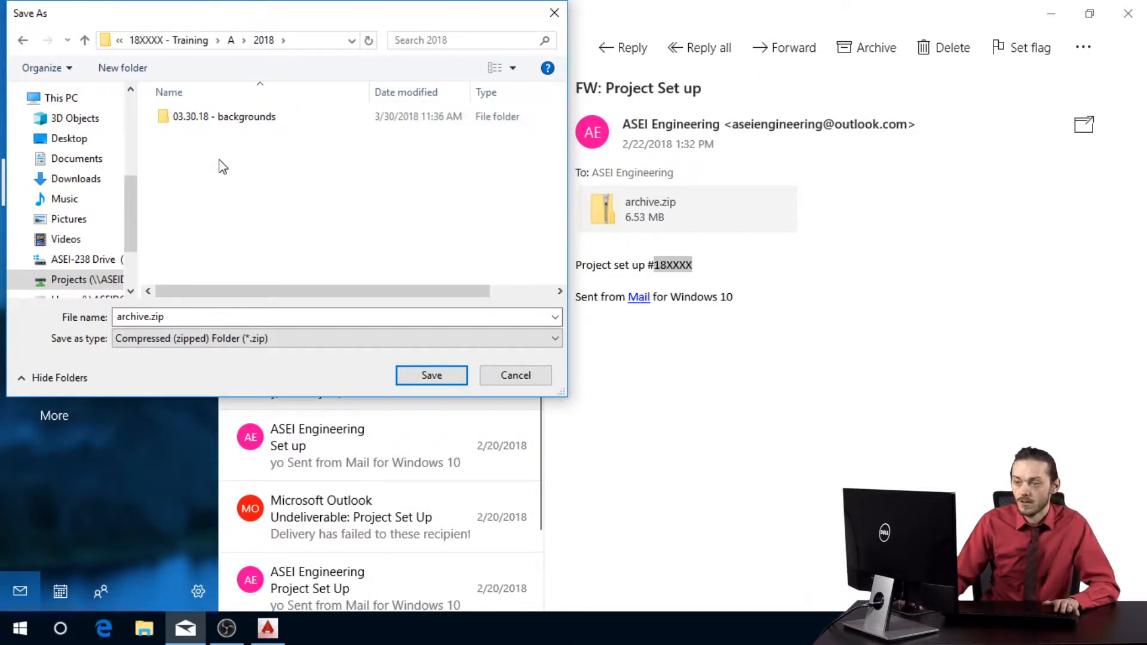
double_click(221, 116)
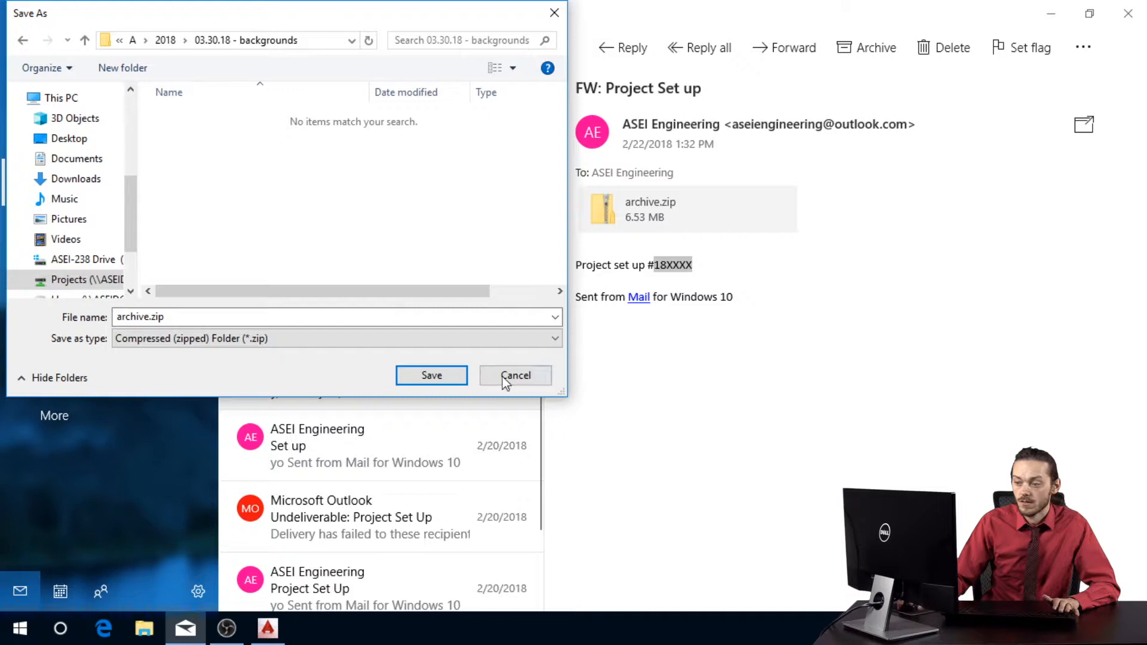
left_click(435, 376)
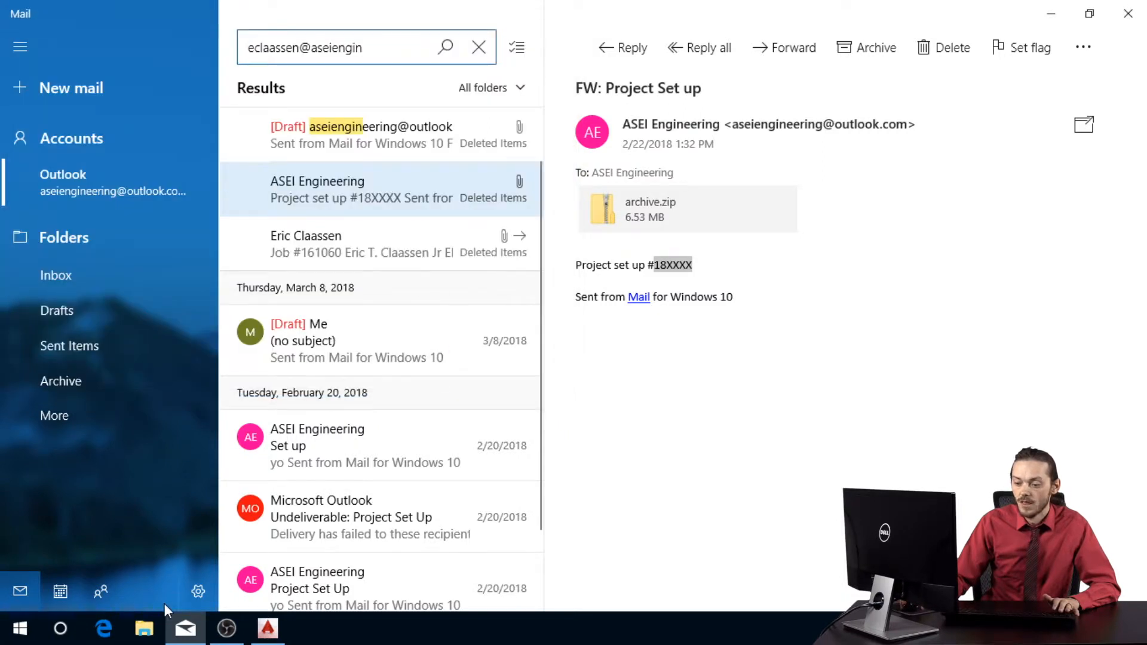
Step: Switch to File Explorer and open G:\2018\18XXXX - Training\A\2018\03.30.18 - backgrounds
left_click(144, 628)
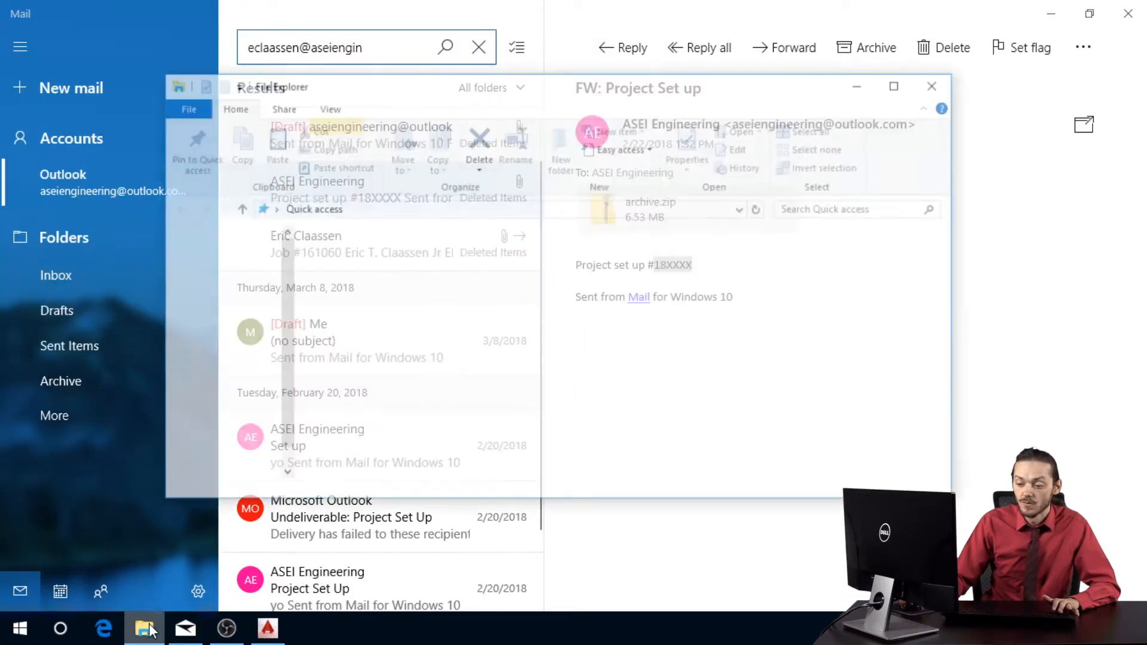
scroll(216, 400, "down", 4)
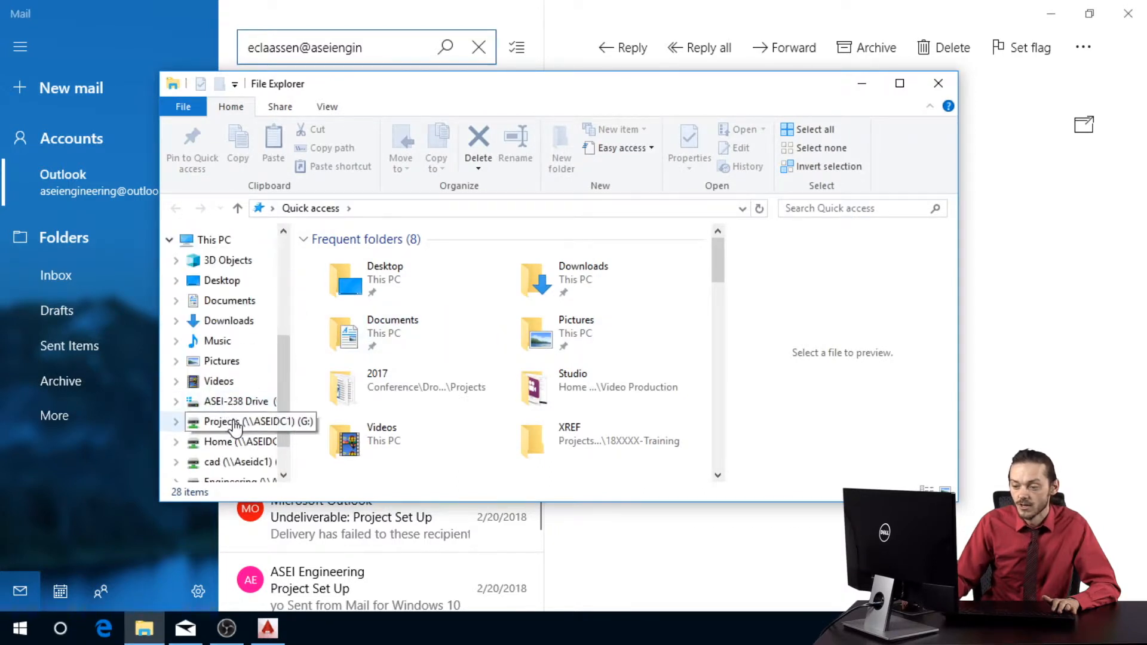
left_click(222, 421)
scroll(326, 426, "down", 3)
scroll(325, 426, "down", 3)
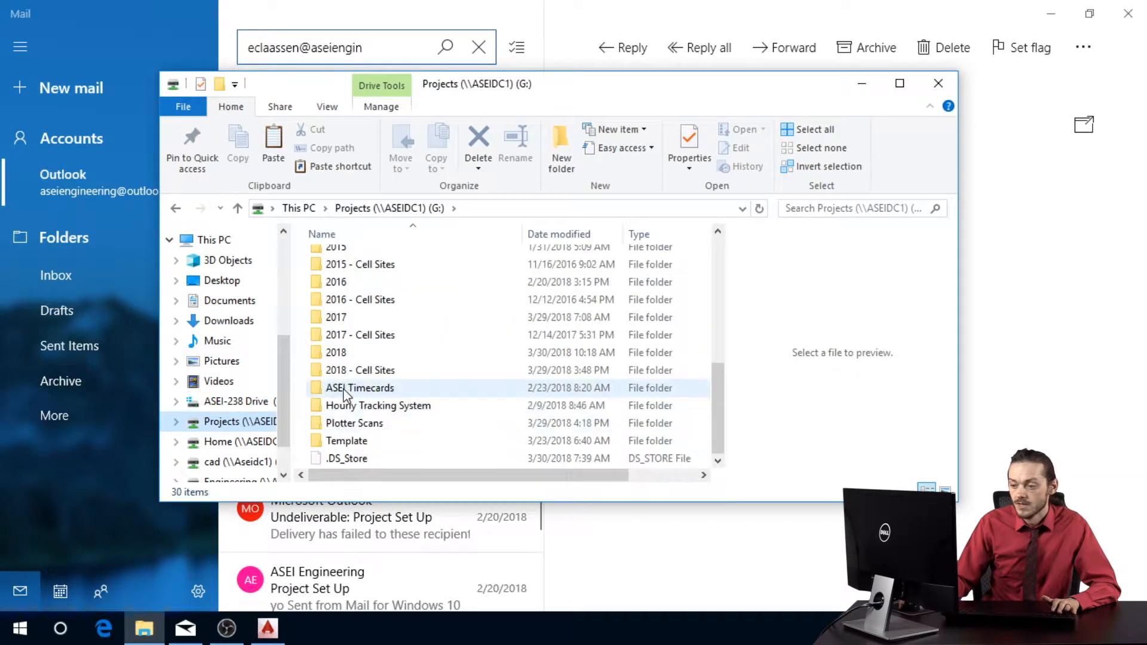
double_click(338, 352)
double_click(341, 260)
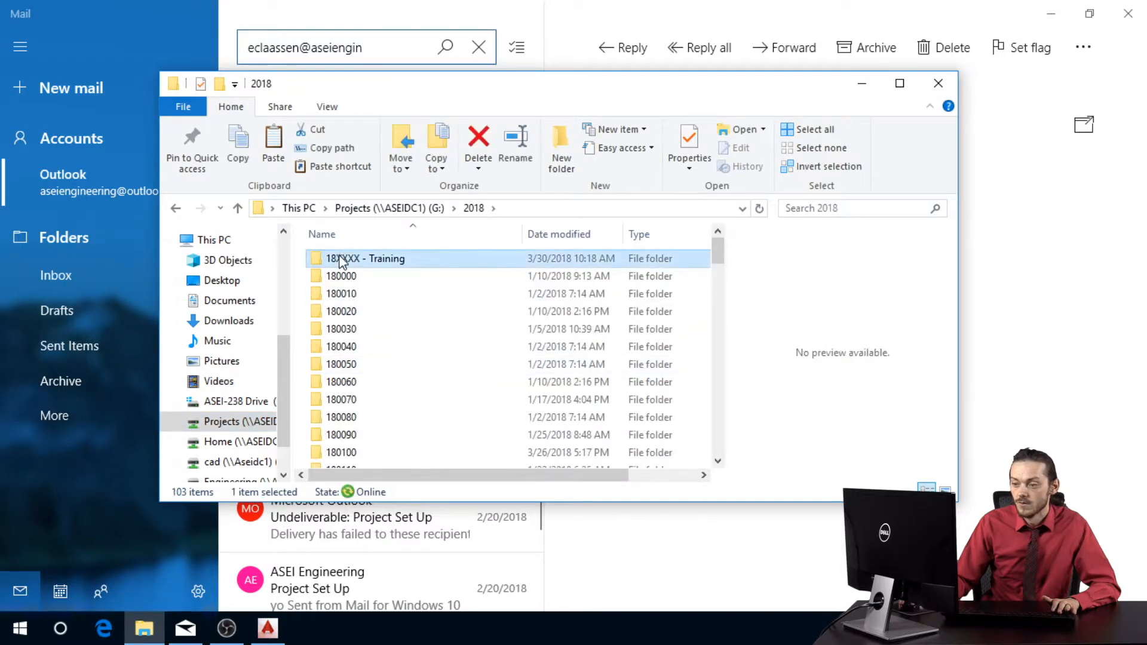
double_click(342, 259)
double_click(340, 260)
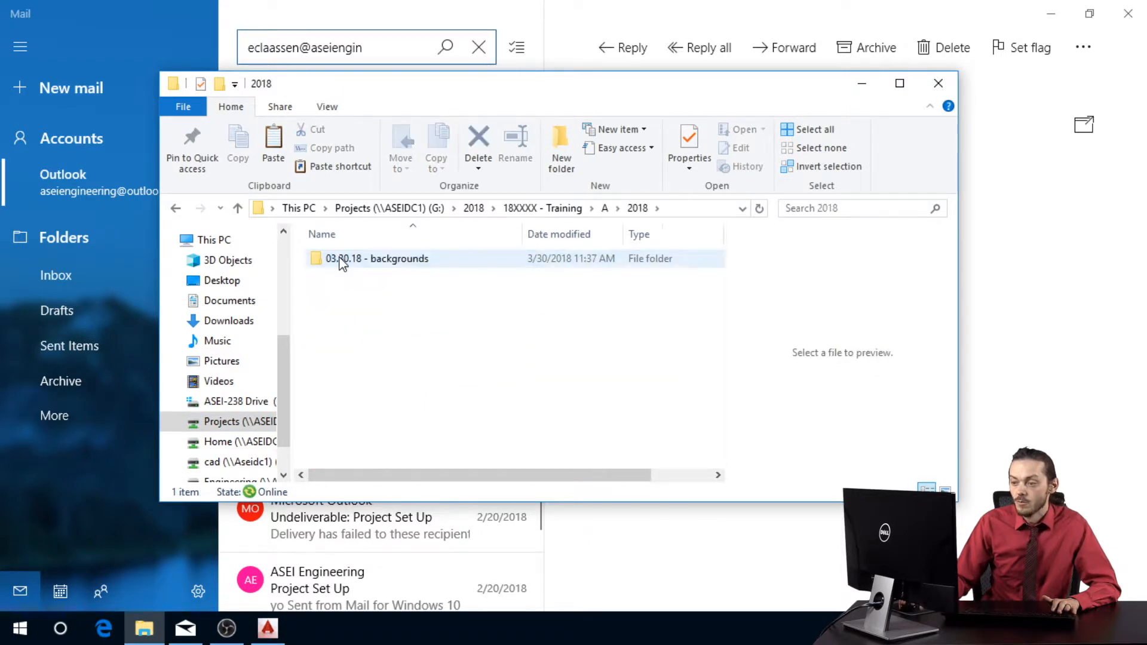
double_click(342, 261)
Step: Extract all files of archive.zip into an archive subfolder of the 03.30.18 - backgrounds folder
left_click(344, 261)
right_click(344, 258)
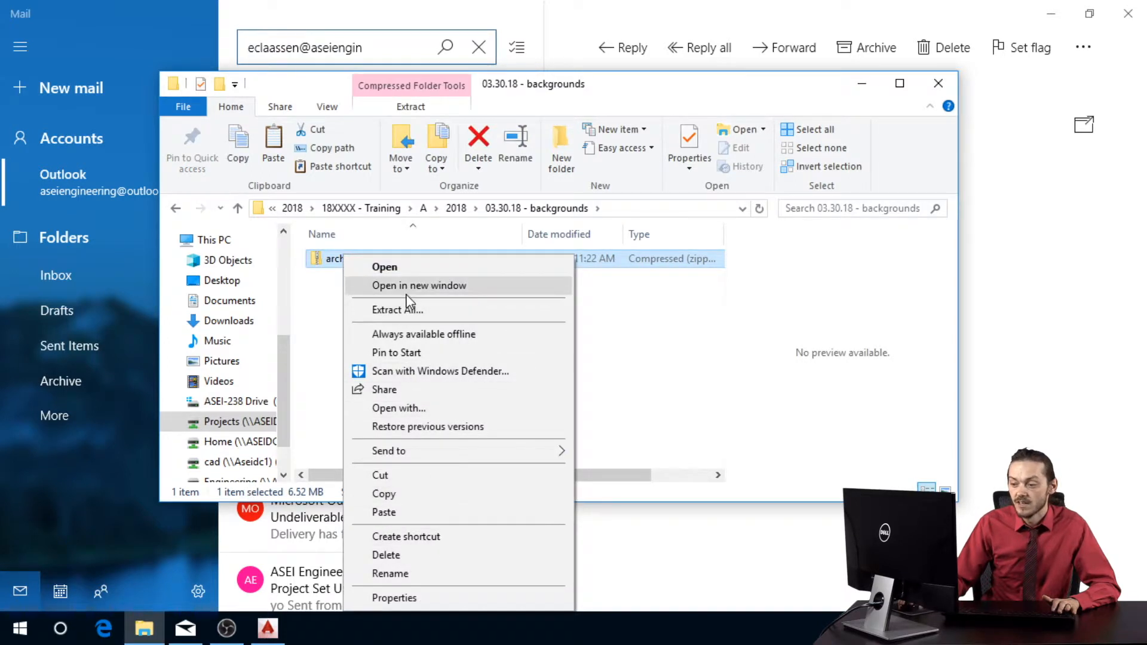
left_click(407, 309)
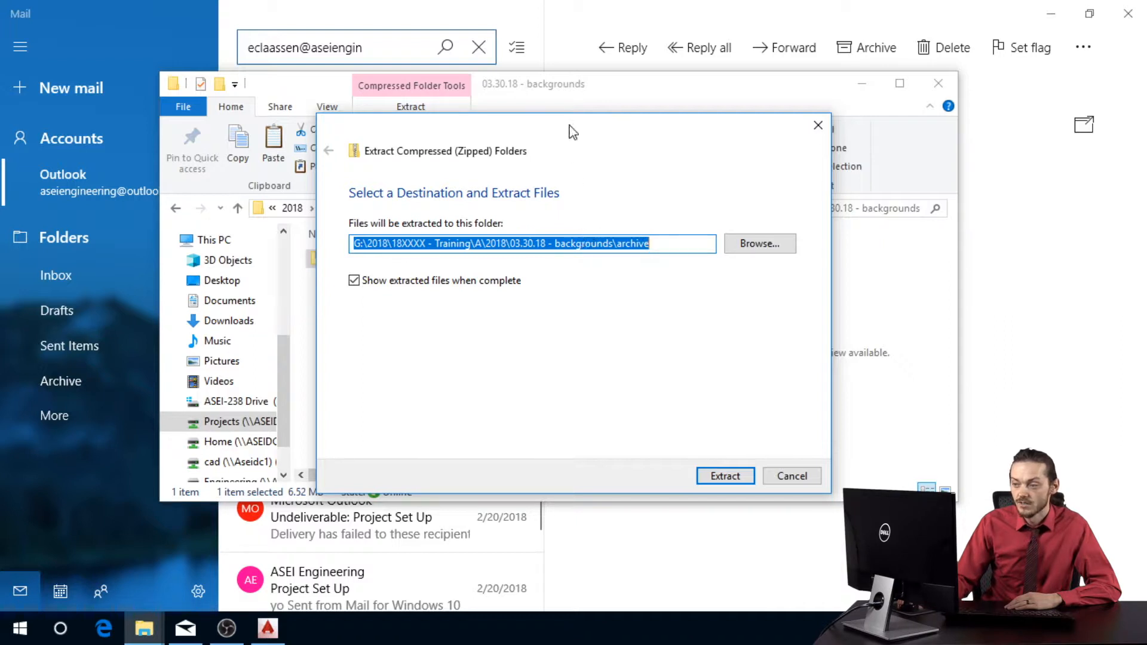
left_click_drag(572, 132, 779, 186)
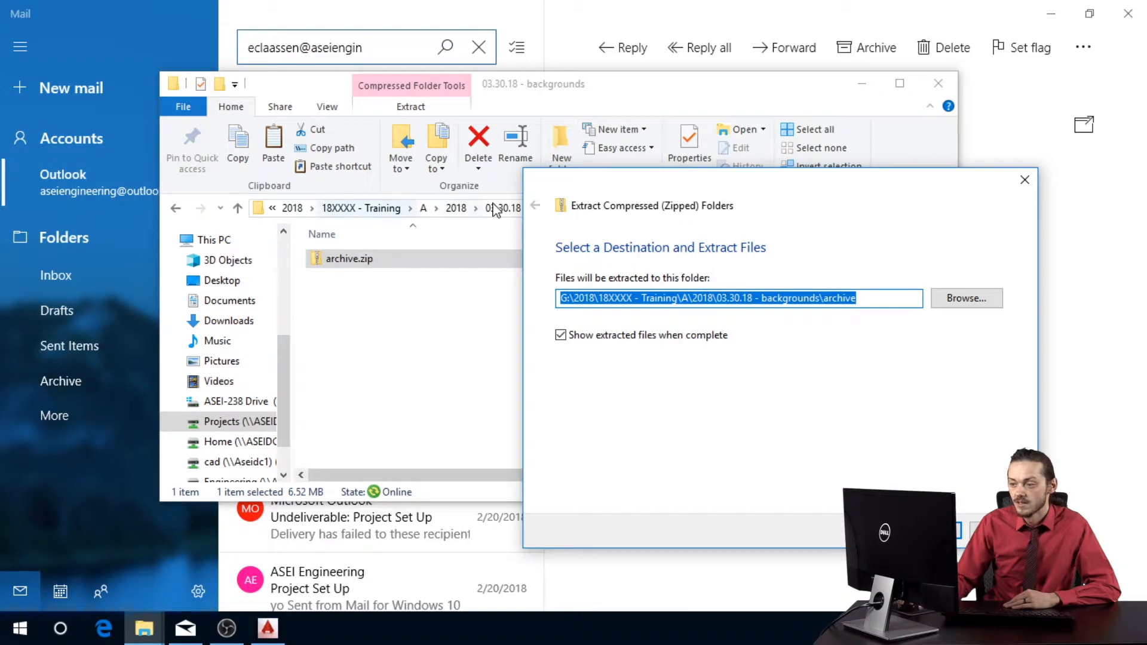
key("Return")
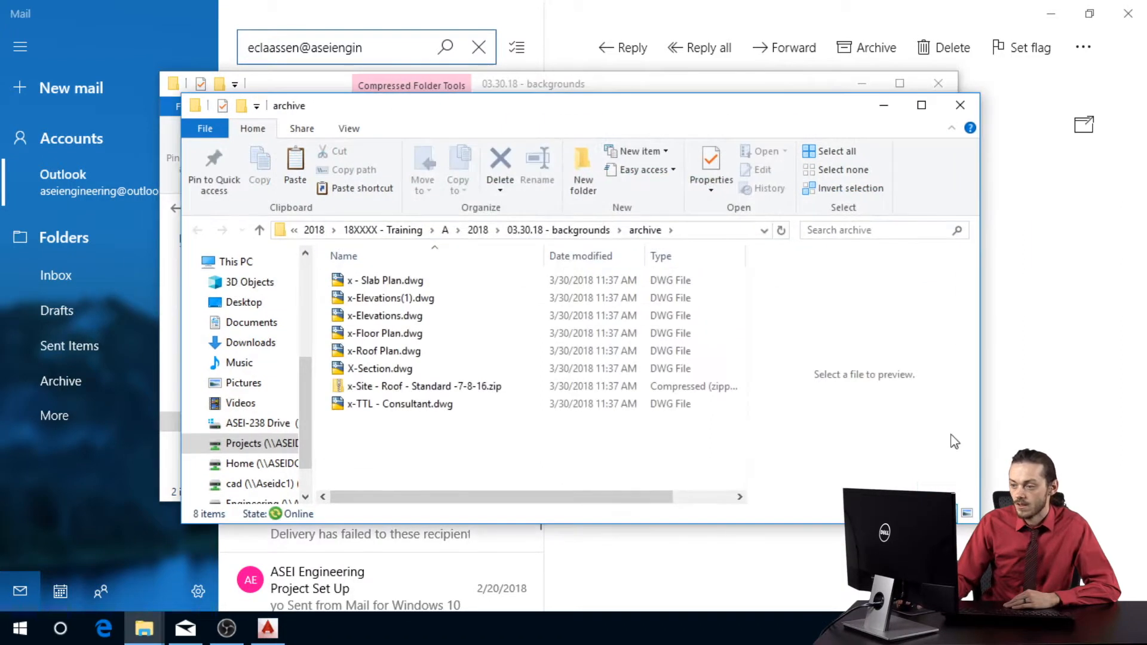
Step: Extract the nested "x-Site - Roof - Standard -7-8-16.zip" into its own subfolder of the archive folder
right_click(375, 393)
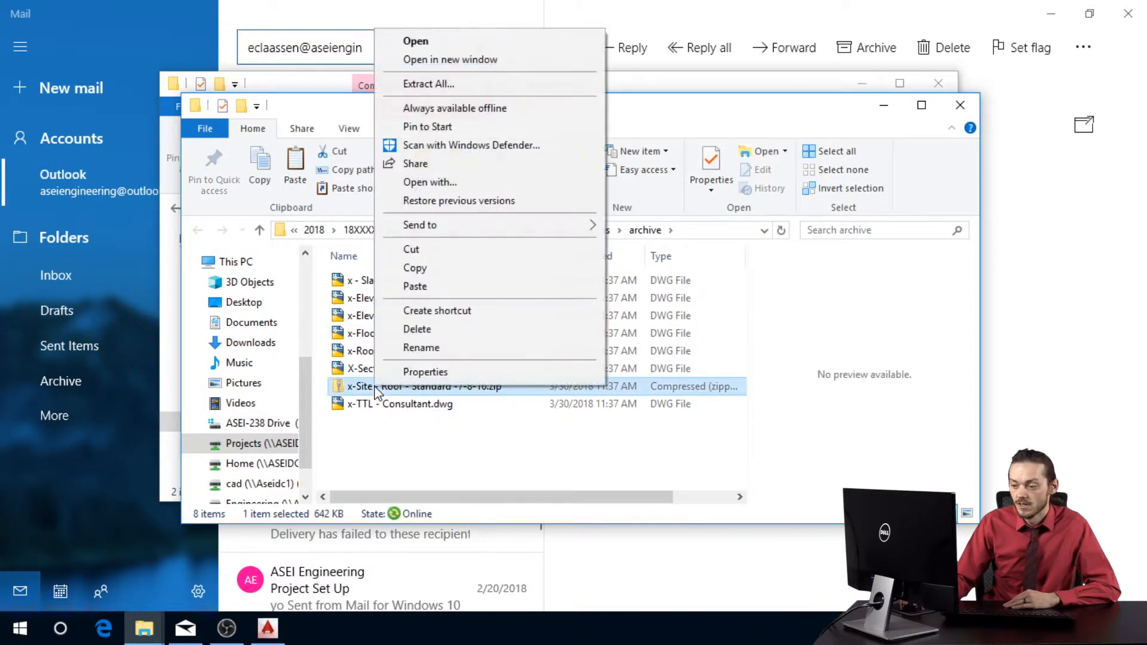
left_click(452, 85)
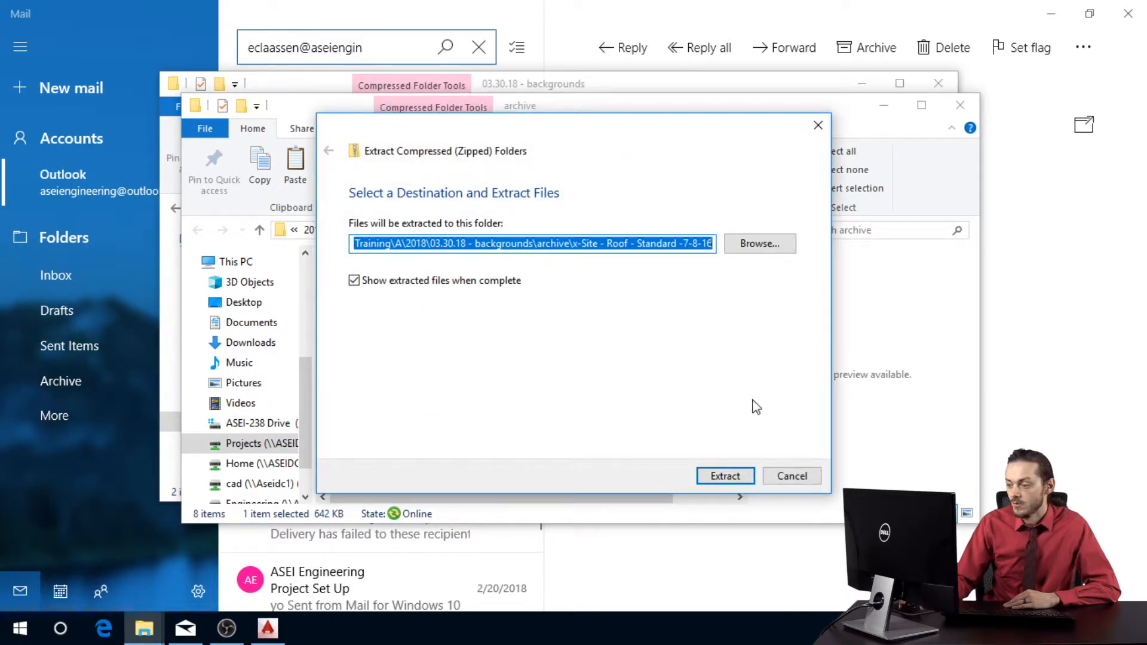
left_click(719, 478)
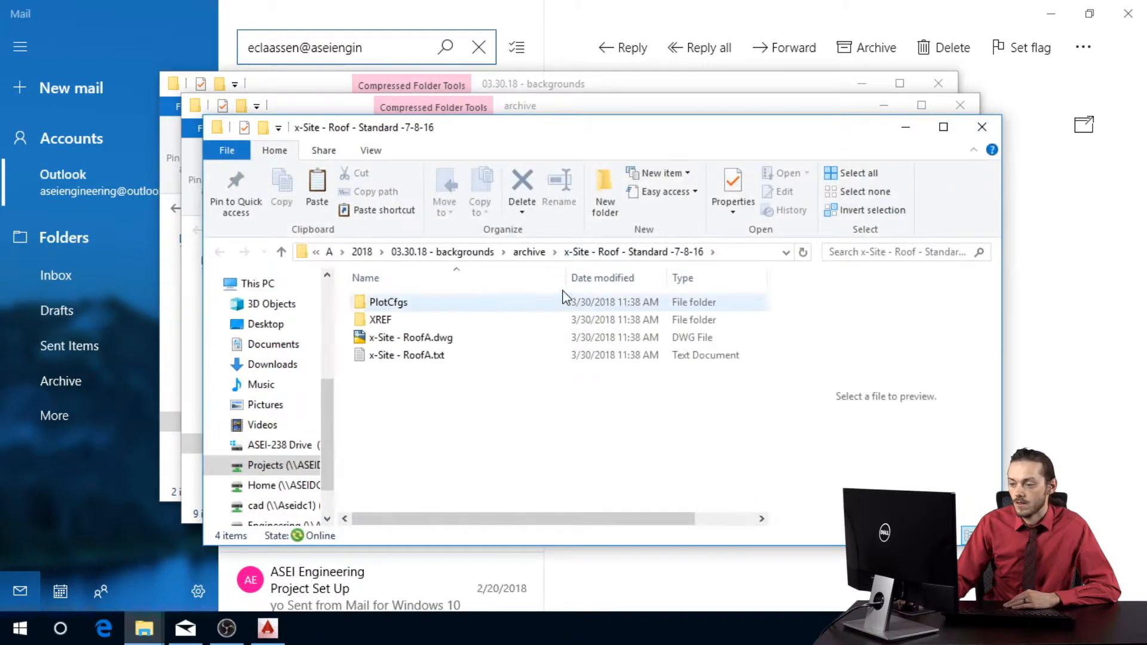
Step: Check the contents of the extracted XREF and PlotCfgs folders, and close the x-Site - Roof folder window
double_click(395, 321)
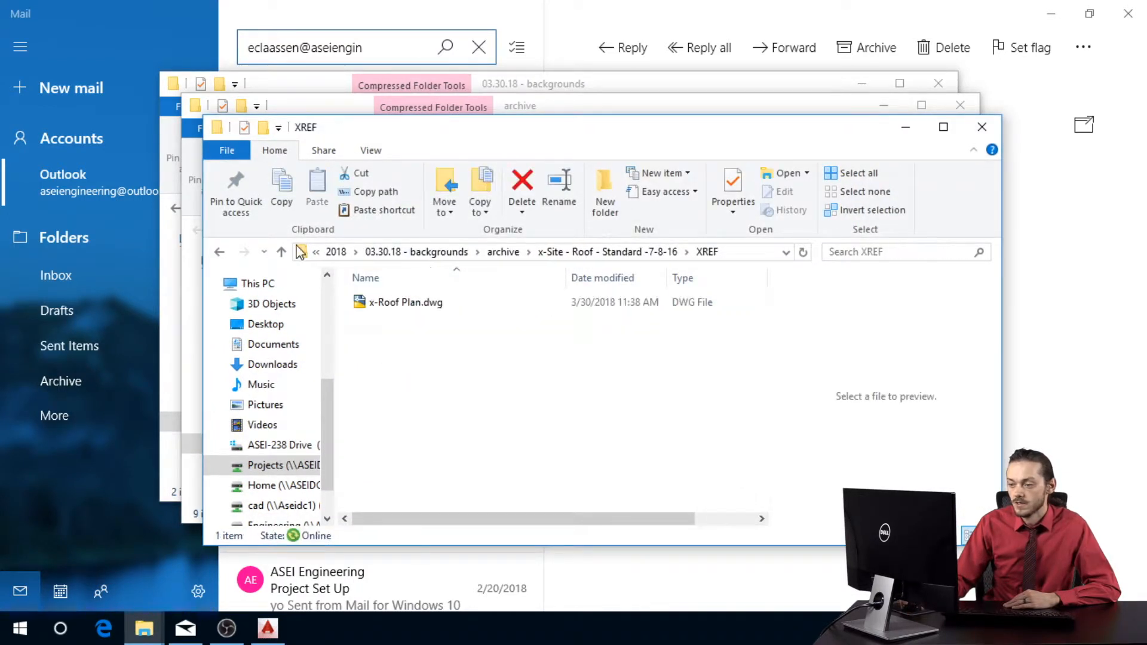
left_click(218, 253)
key("Up")
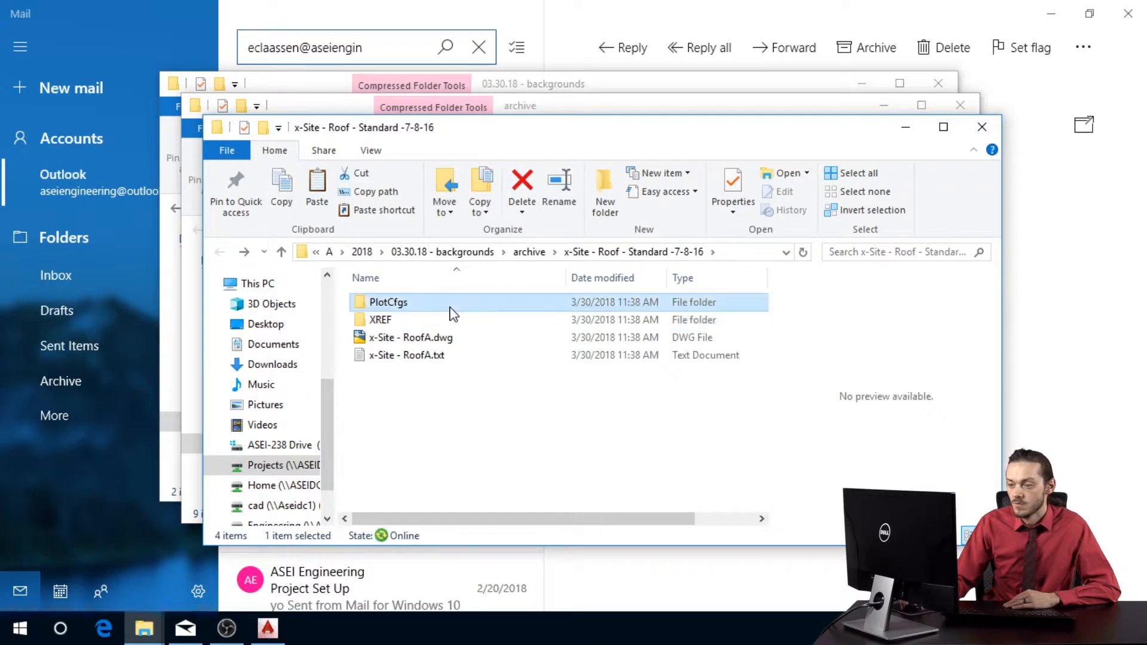
key("Return")
left_click(220, 253)
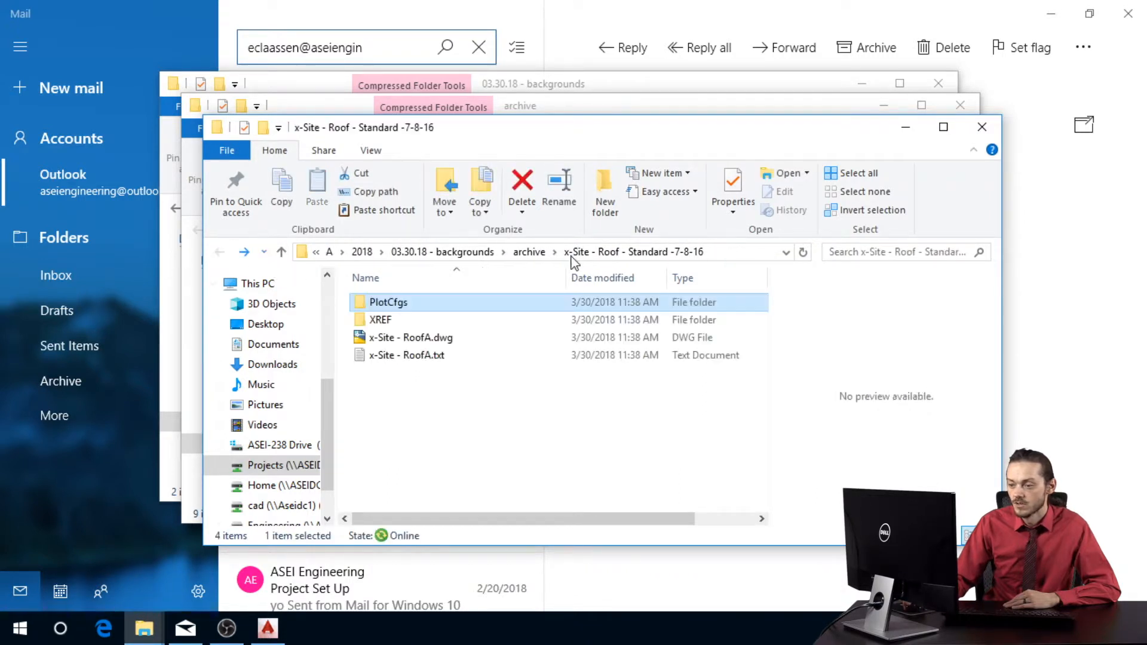
left_click(981, 127)
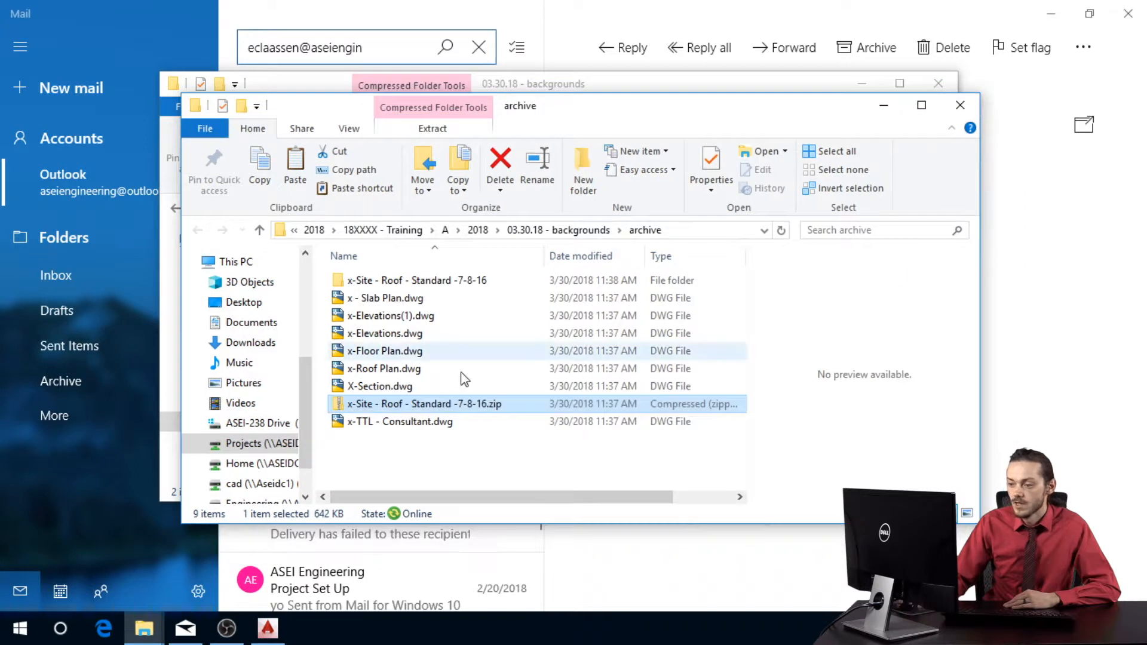
Step: Permanently delete "x-Site - Roof - Standard -7-8-16.zip" from the archive folder and close that folder's window
left_click(418, 351)
left_click(385, 405)
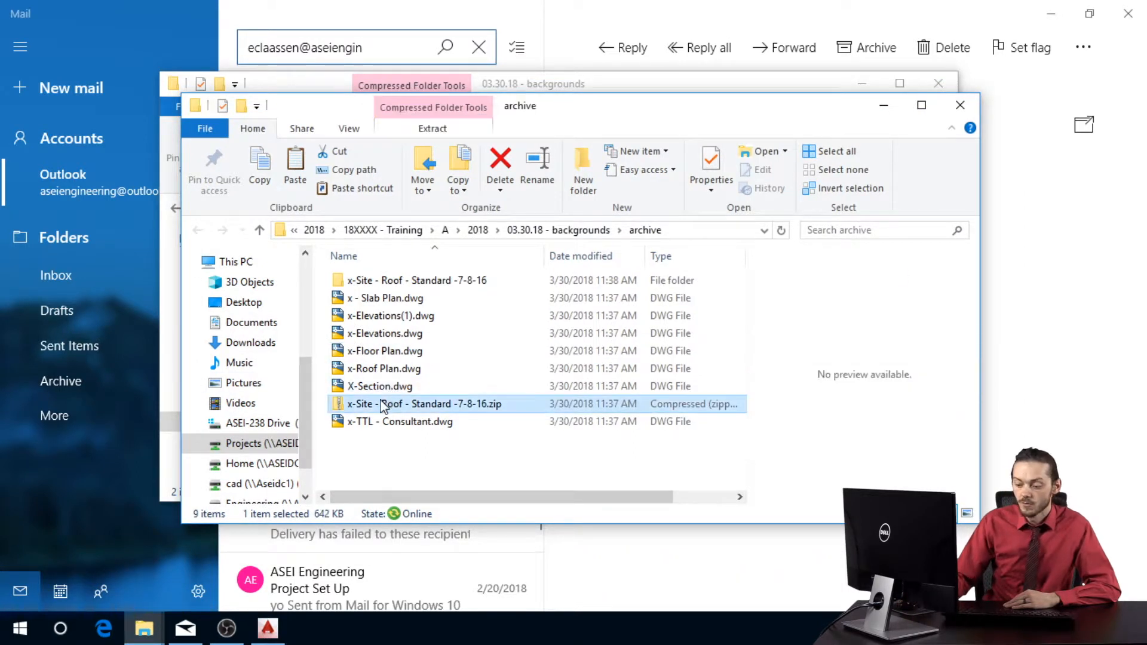
key("Delete")
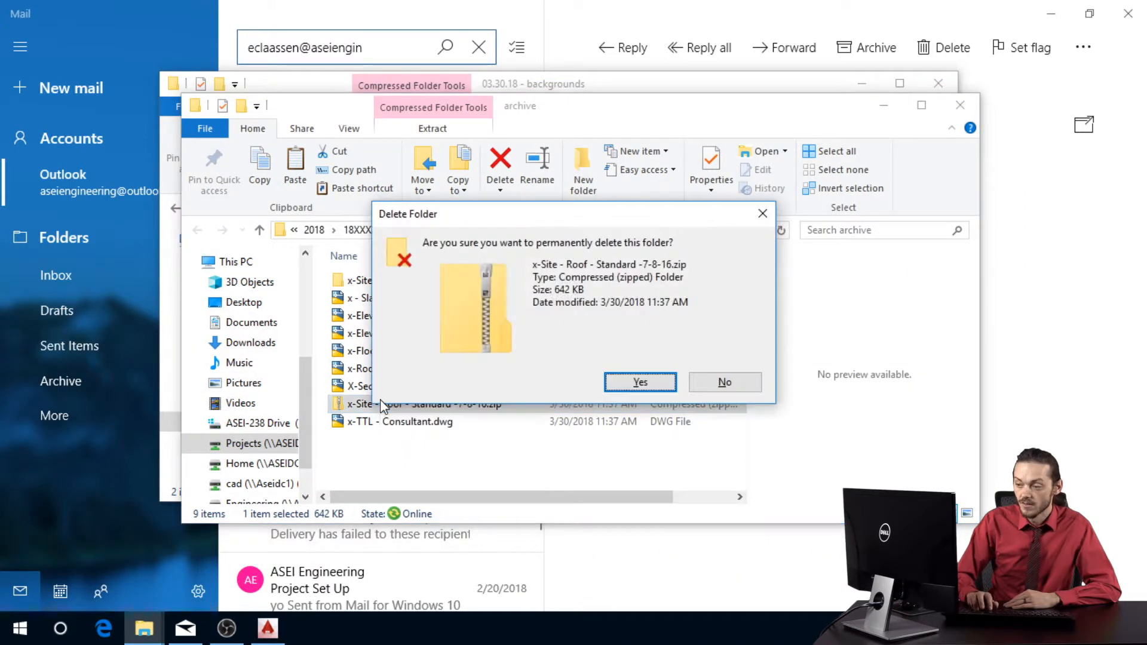
left_click(645, 387)
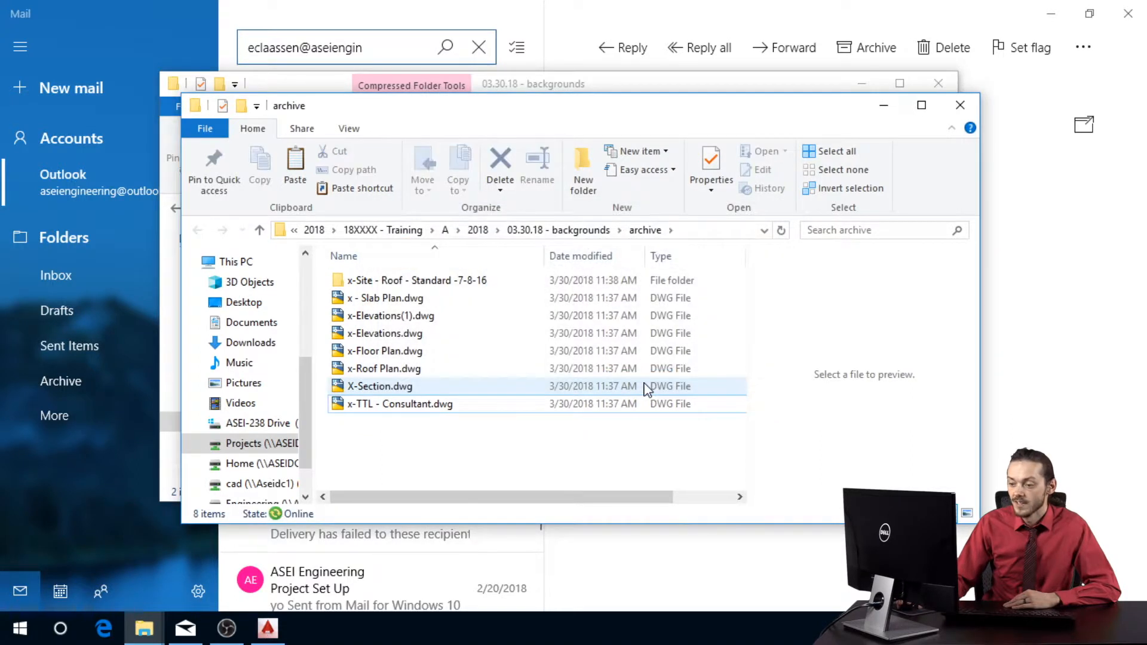
left_click(959, 104)
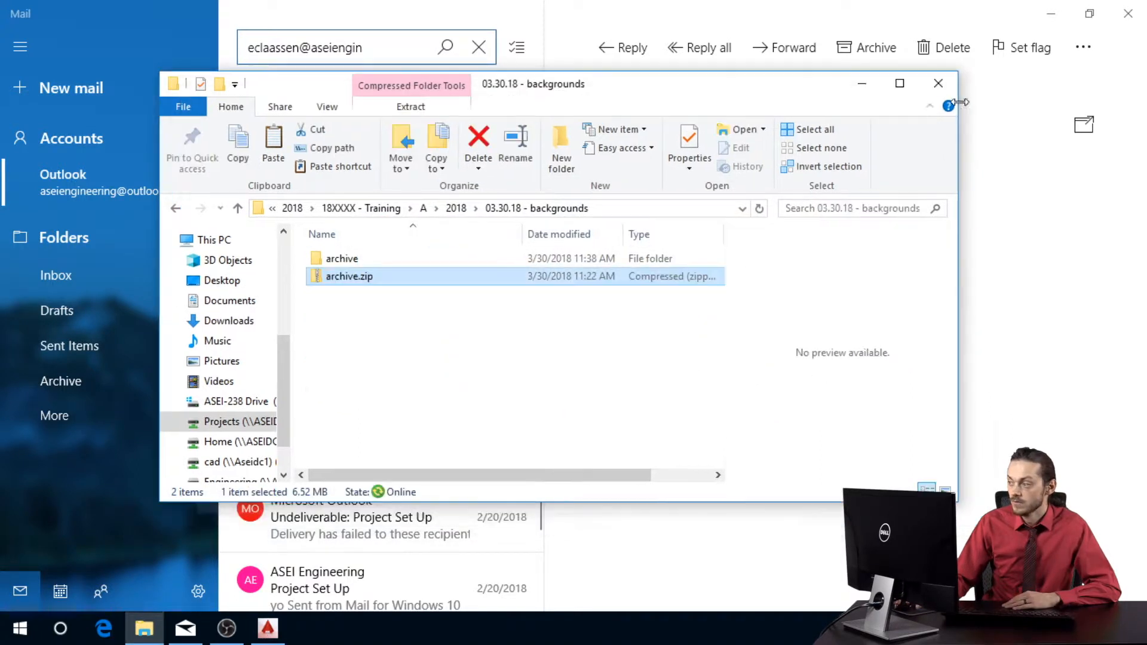
Step: Permanently delete archive.zip from the 03.30.18 - backgrounds folder
left_click(350, 278)
key("Delete")
key("Return")
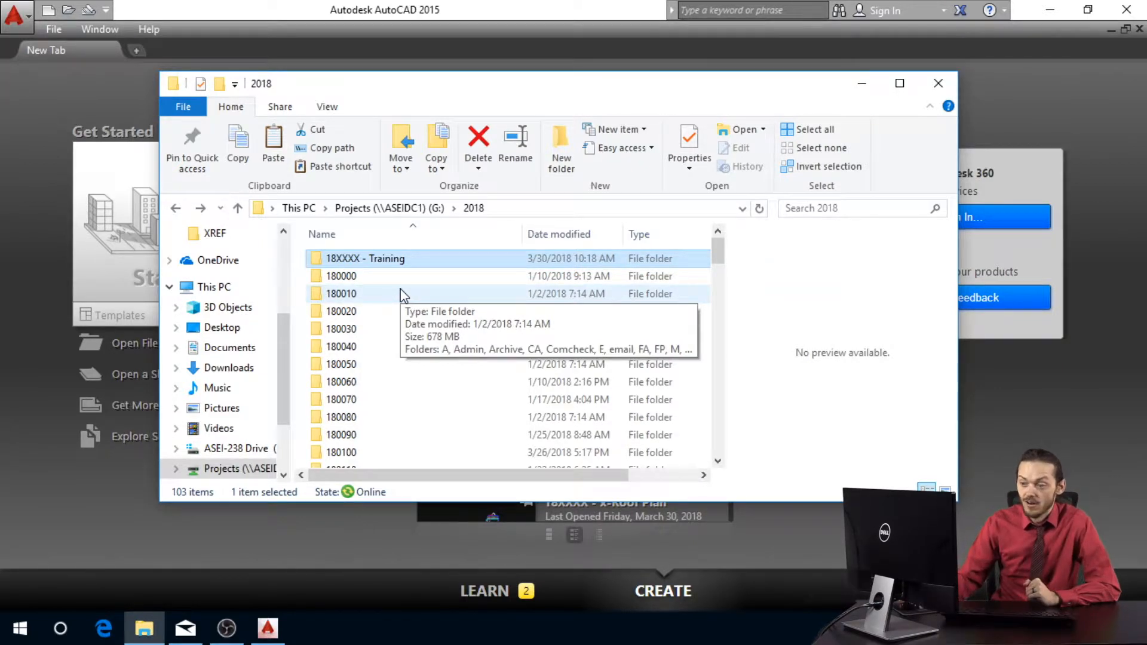
Step: Open the project's extracted backgrounds folder, 18XXXX - Training\A\2018\03.30.18 - backgrounds\archive
double_click(344, 261)
double_click(343, 260)
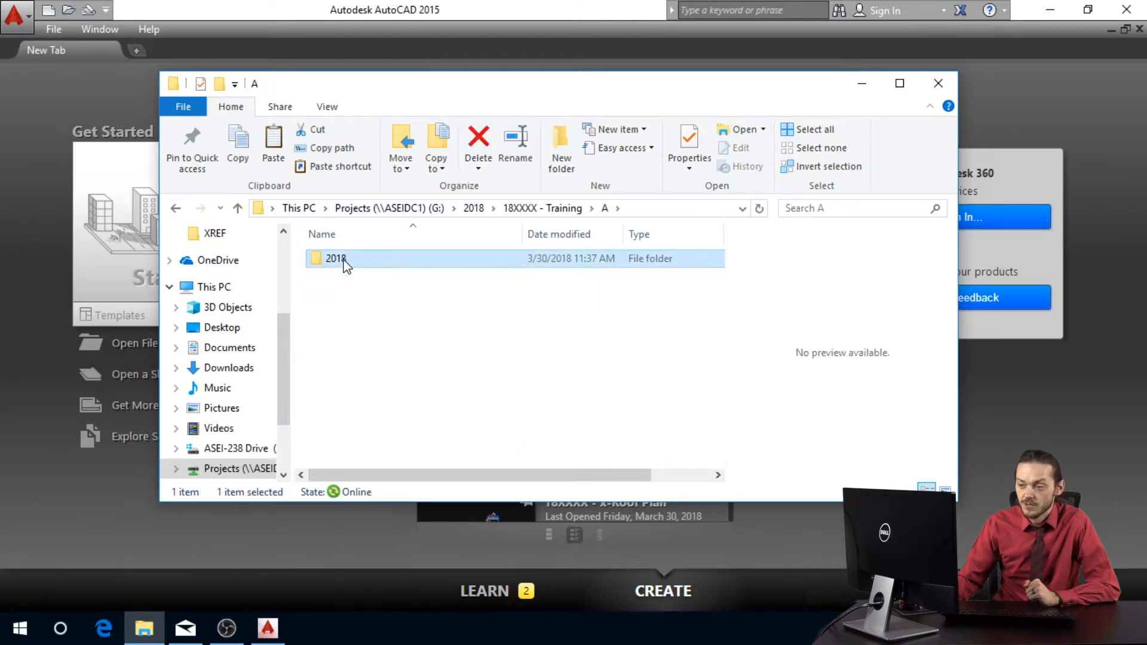
double_click(343, 261)
double_click(343, 261)
double_click(343, 260)
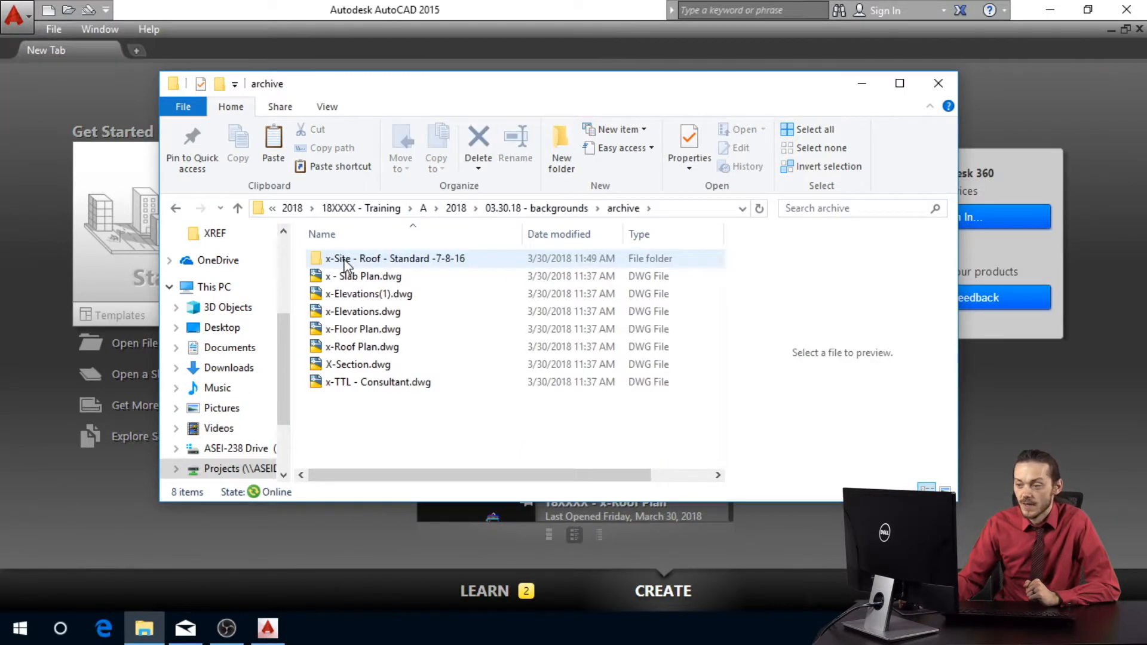
Step: Preview the x-TTL - Consultant, x-Roof Plan and x-Floor Plan drawings, and look inside the x-Site - Roof - Standard -7-8-16 folder
left_click(357, 389)
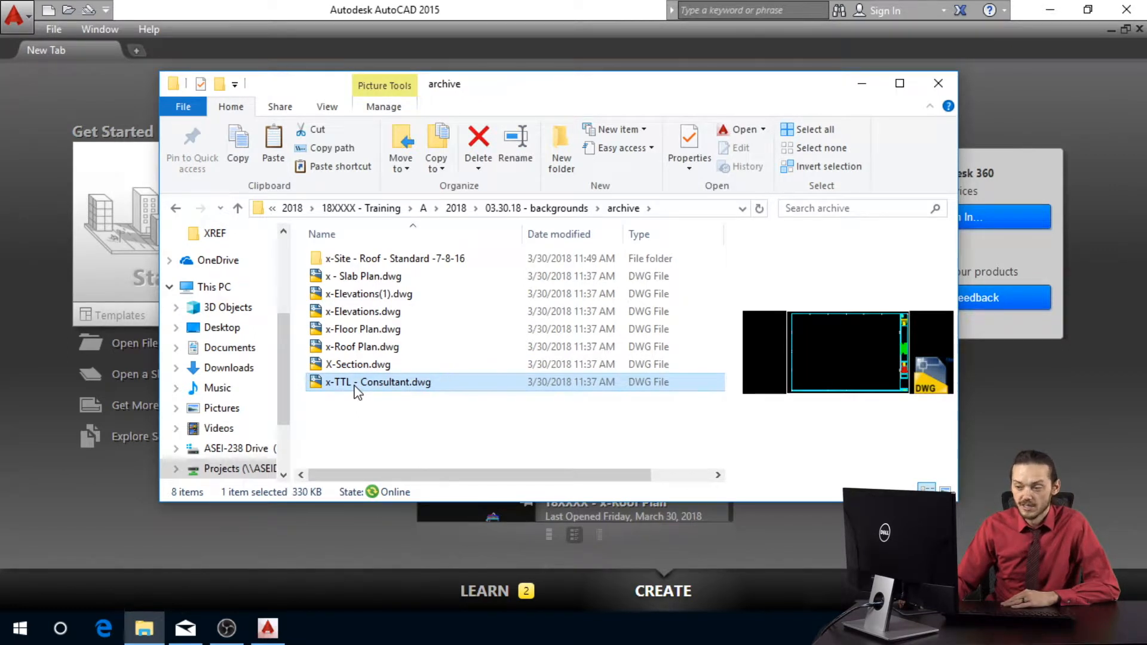
left_click(360, 345)
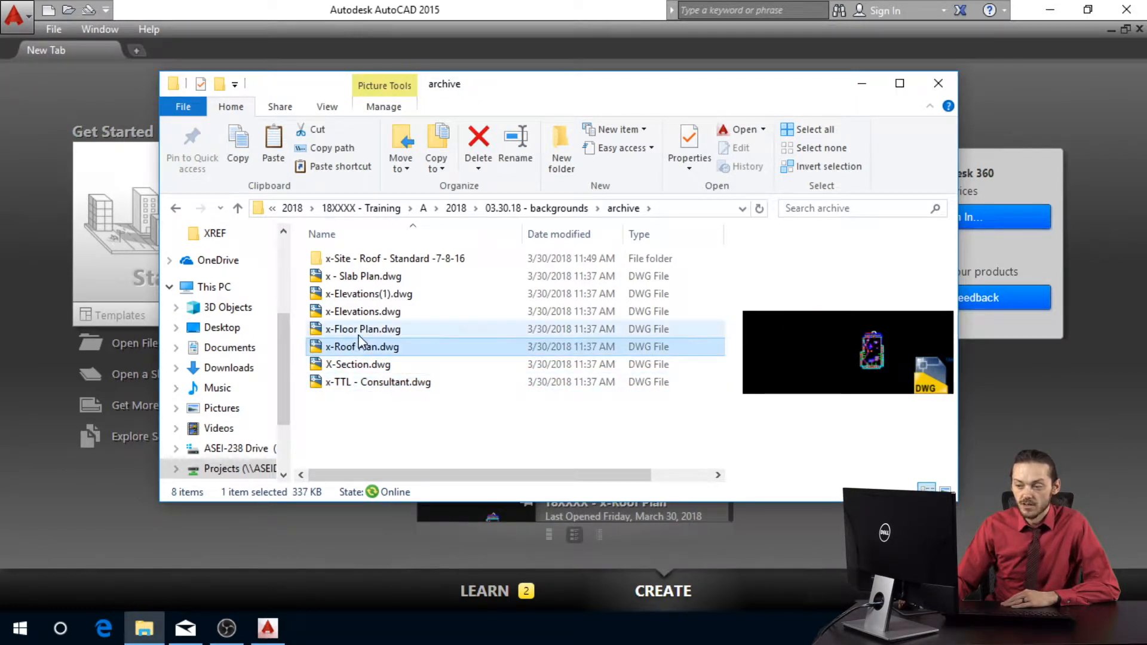
left_click(361, 330)
double_click(366, 261)
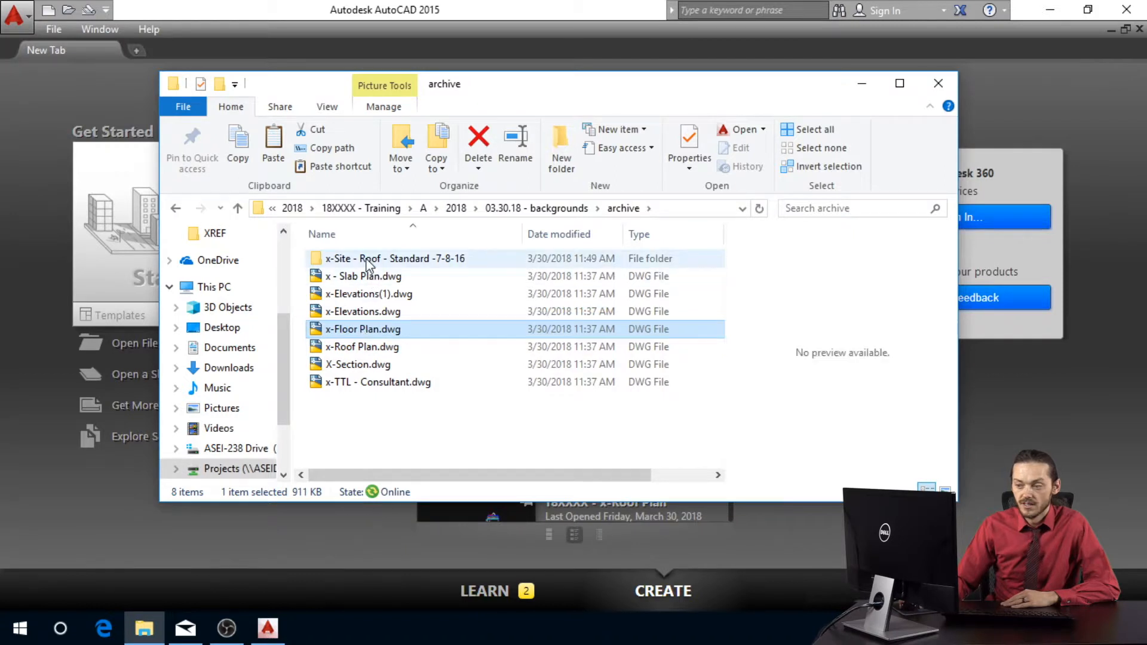
left_click(175, 208)
Step: Preview the slab plan, both elevations files and the section drawing in the archive folder, comparing their contents
left_click(343, 280)
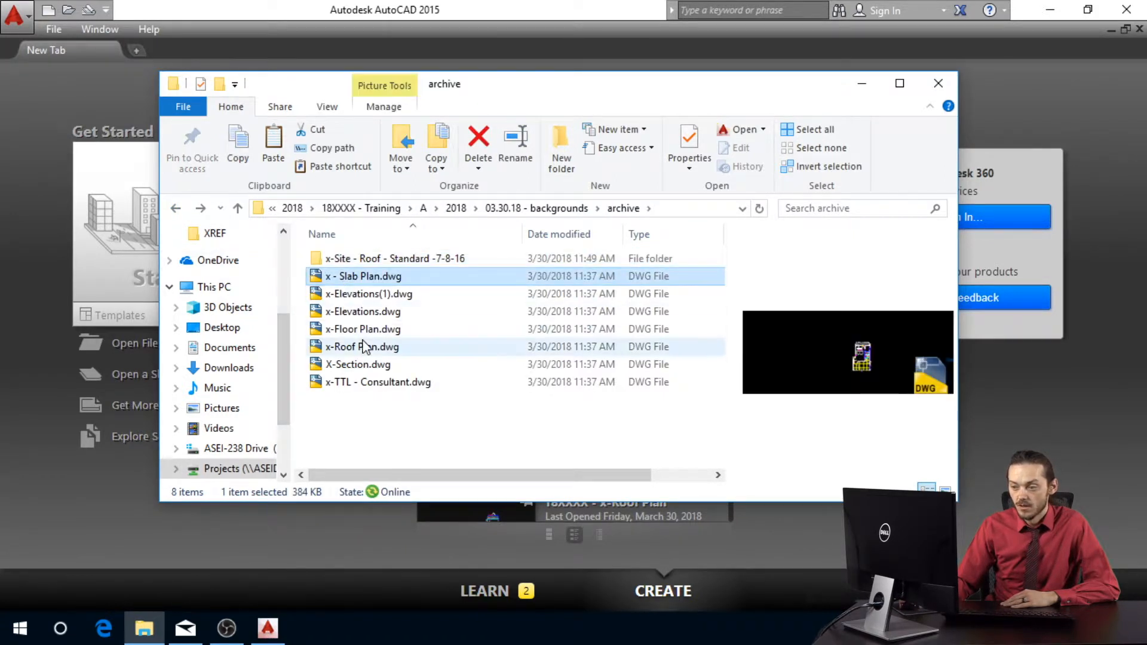
left_click(362, 313)
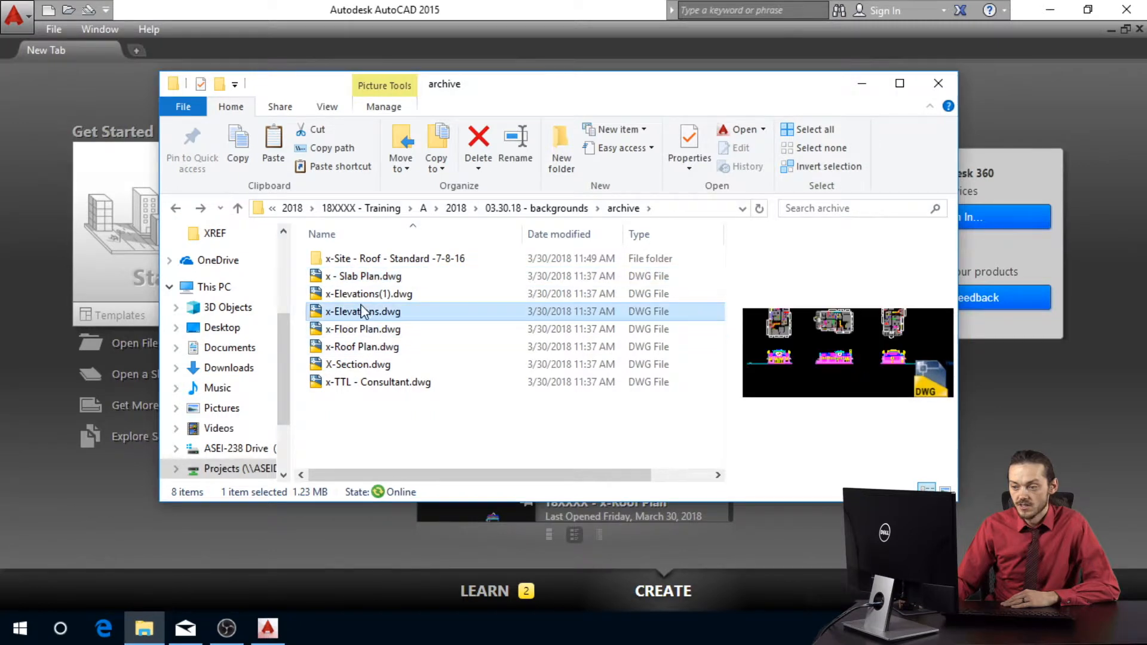
left_click(366, 364)
key("Up")
key("Up")
key("Up")
key("Up")
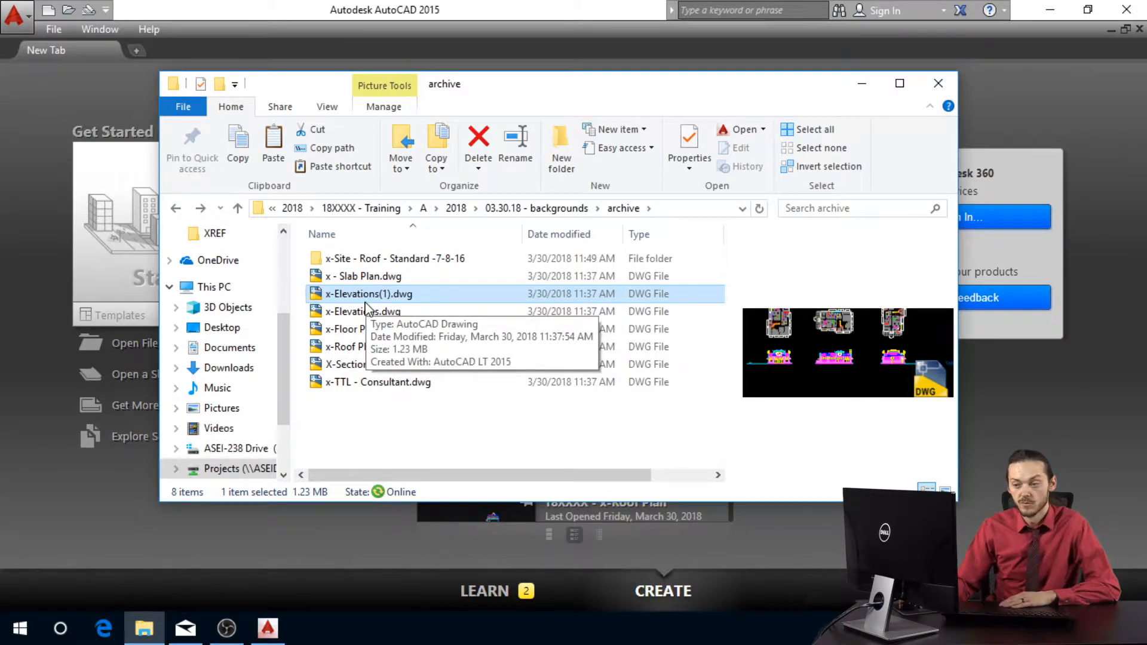
left_click(361, 366)
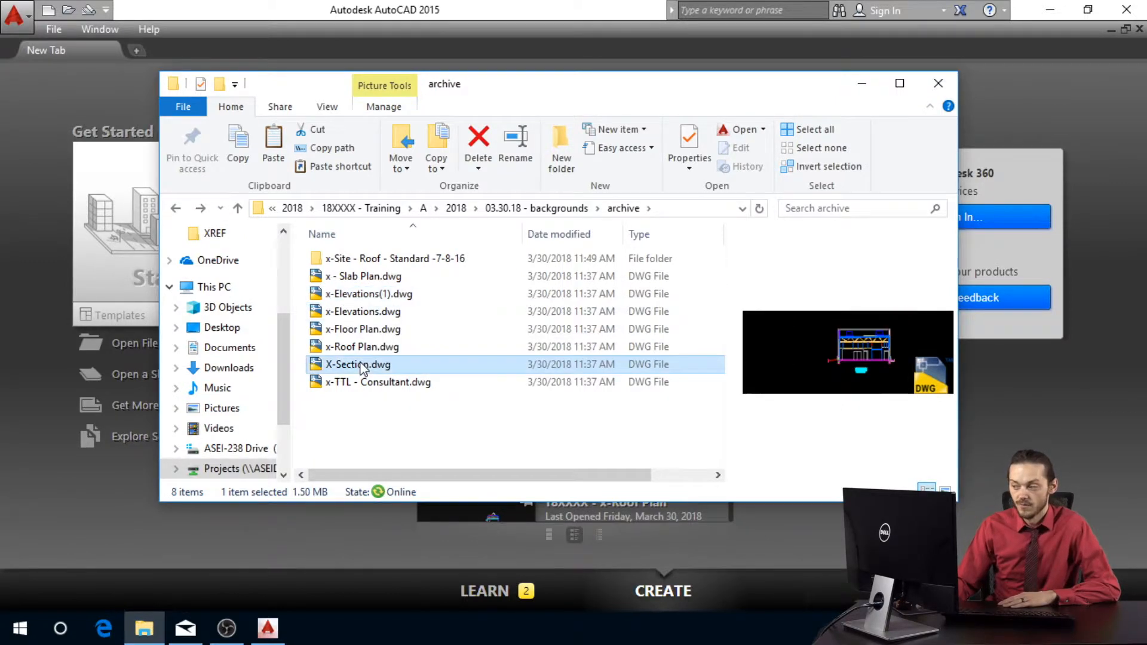
left_click(386, 283)
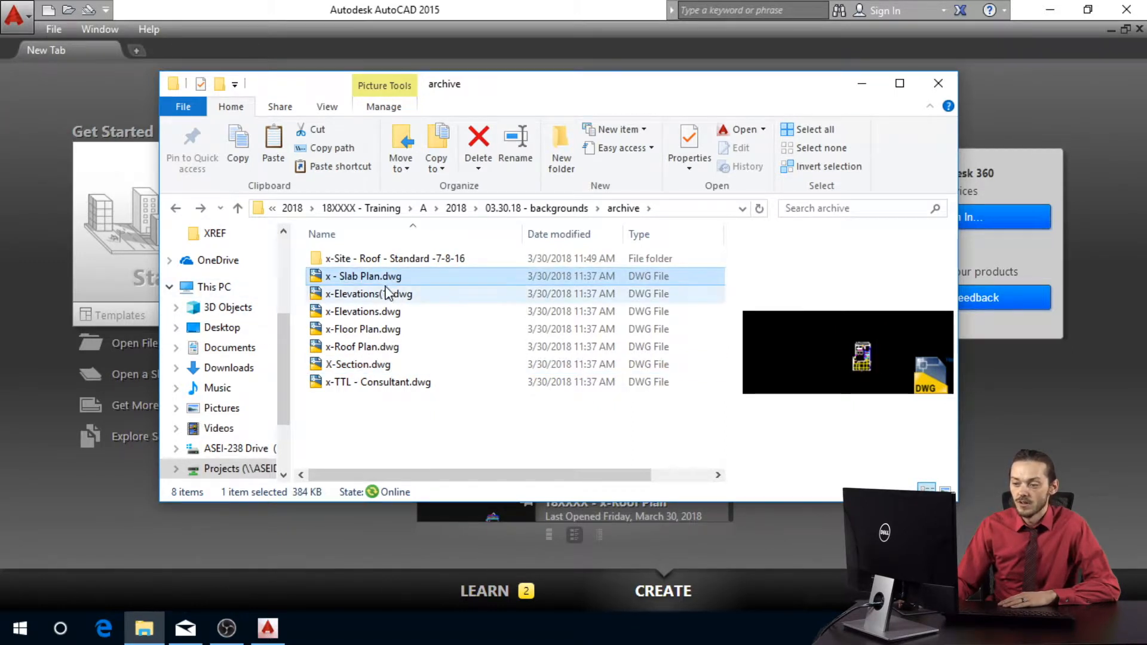
left_click(387, 293)
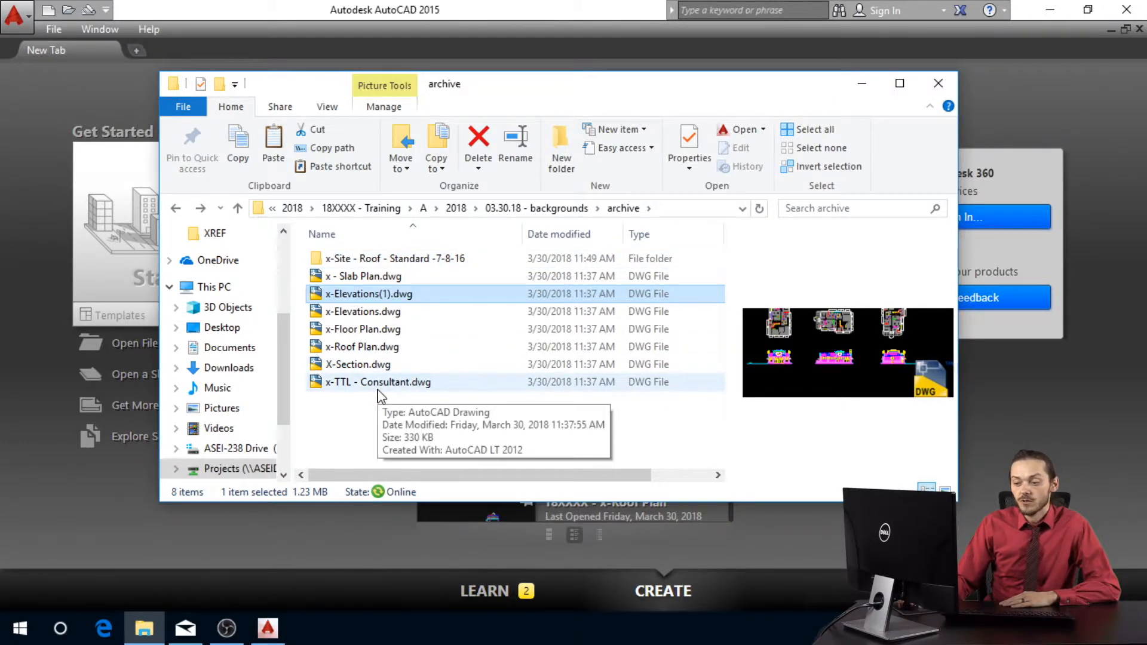
left_click(374, 435)
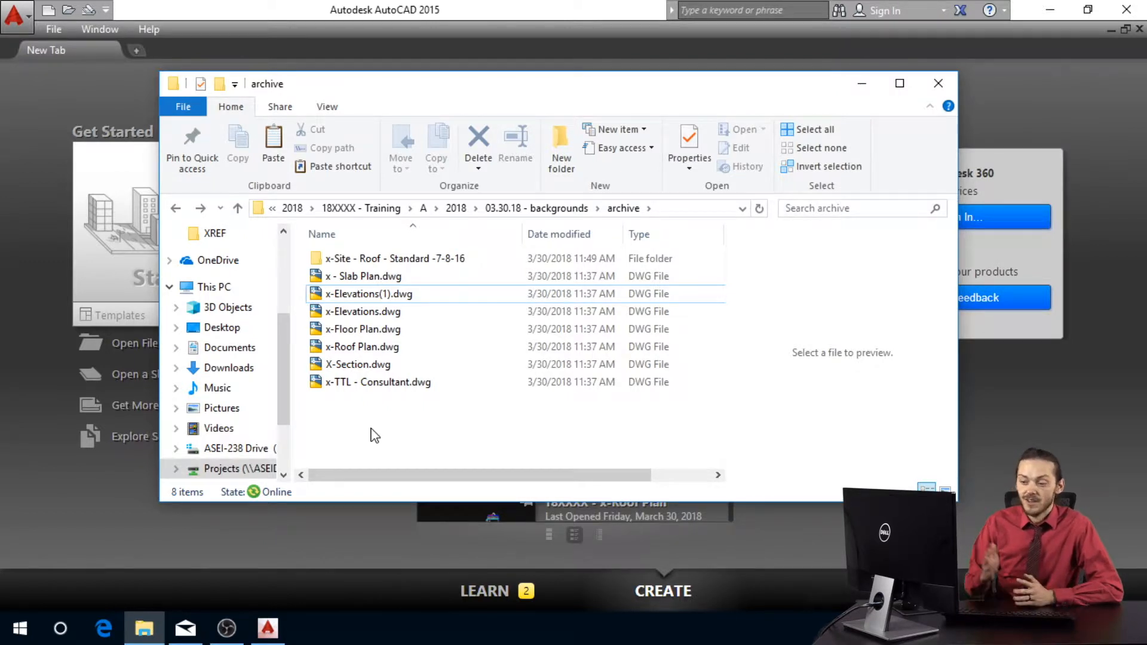
Step: Open x-TTL - Consultant.dwg in AutoCAD and save it to the 18XXXX - Training\XREF folder as "18XXXX - x-TTL - Consultant.dwg"
double_click(364, 387)
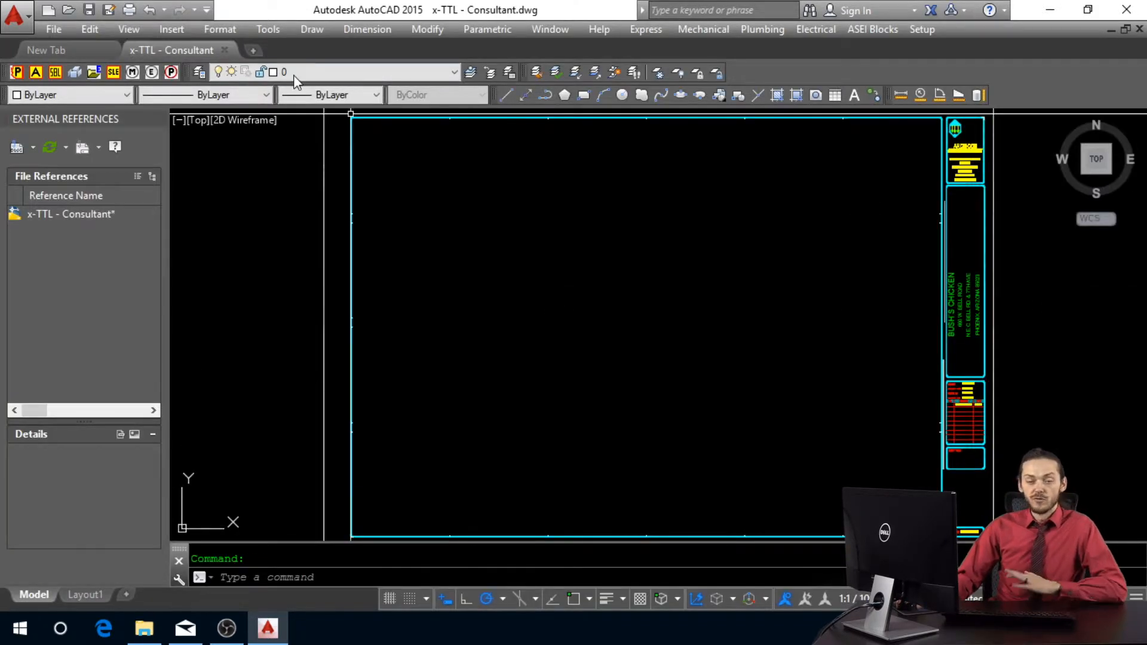
left_click(109, 10)
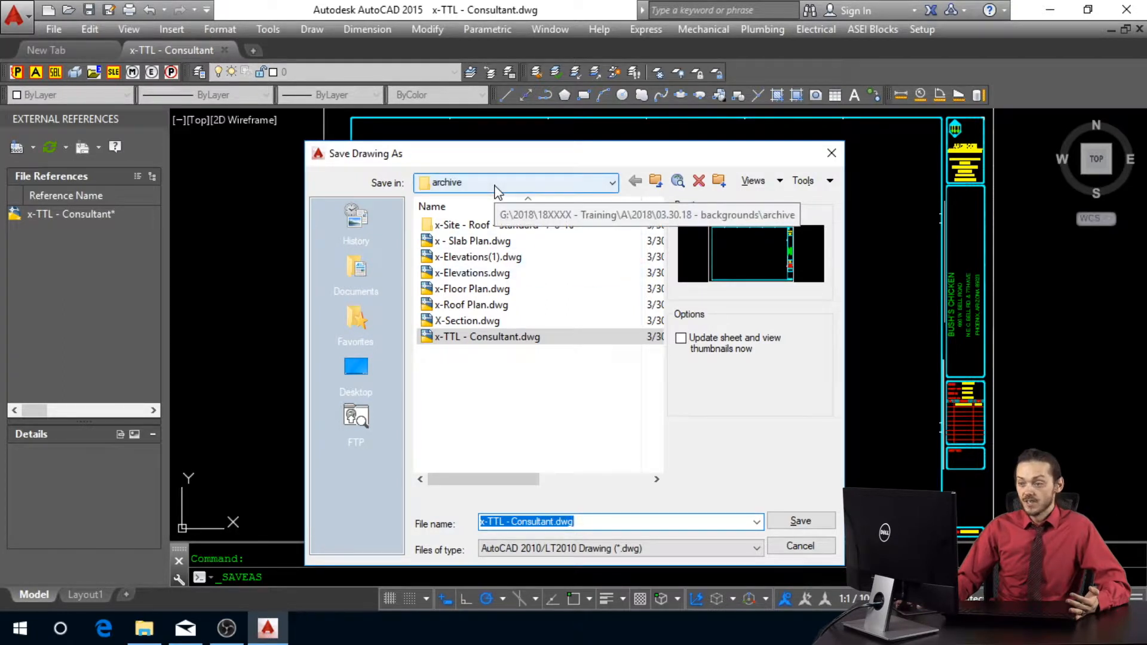
left_click(469, 182)
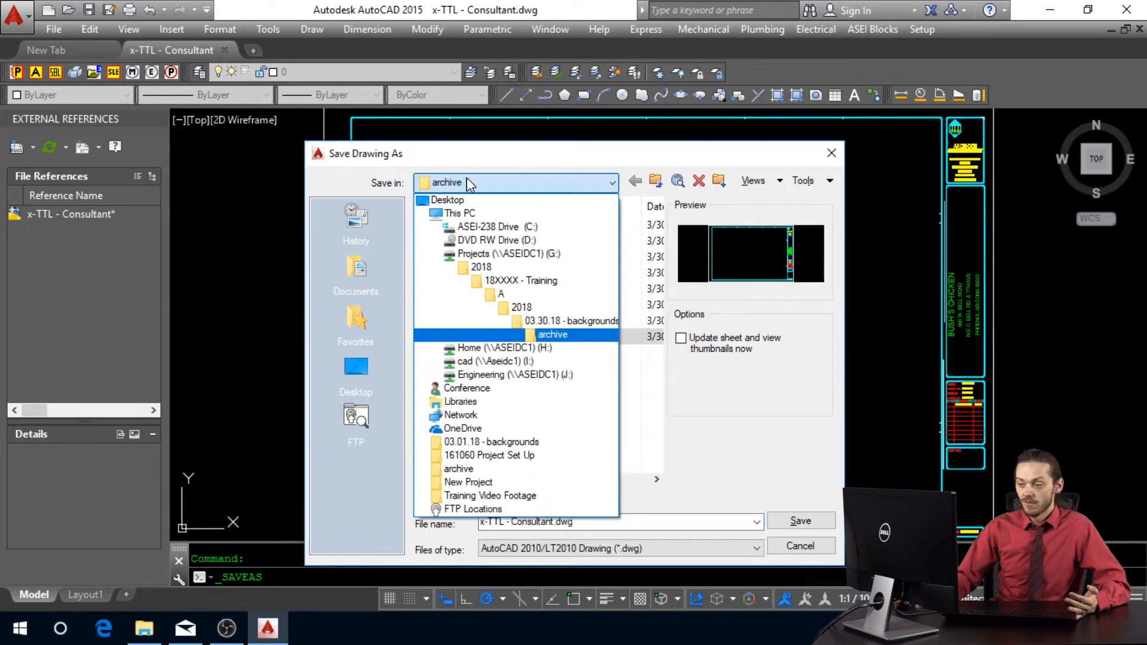
left_click(513, 280)
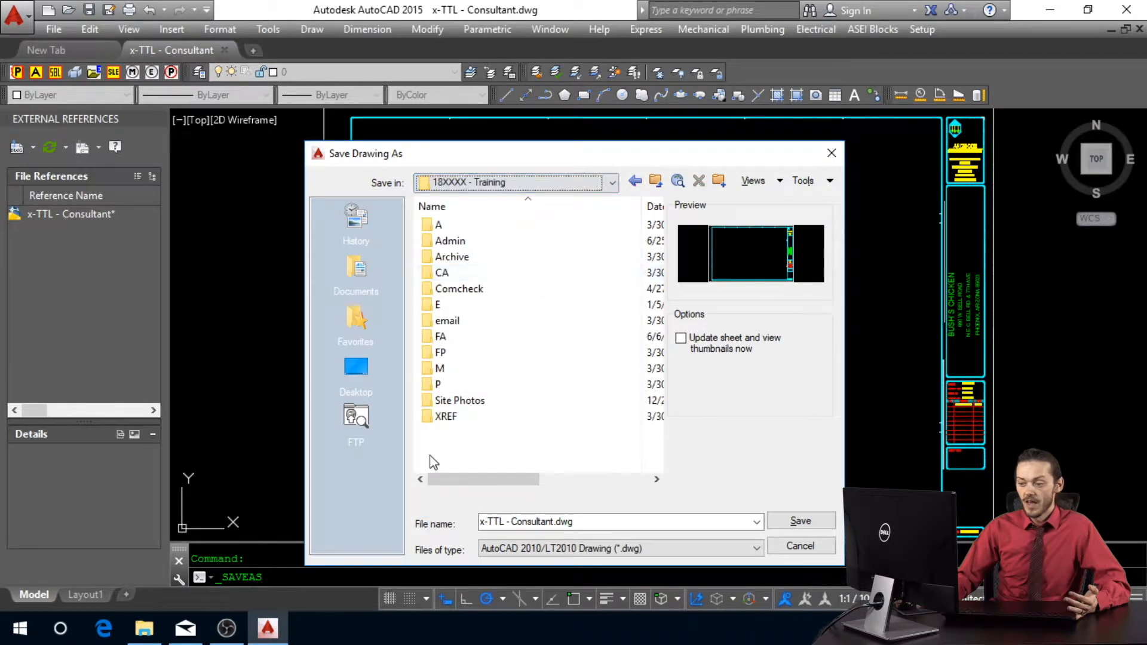
double_click(445, 416)
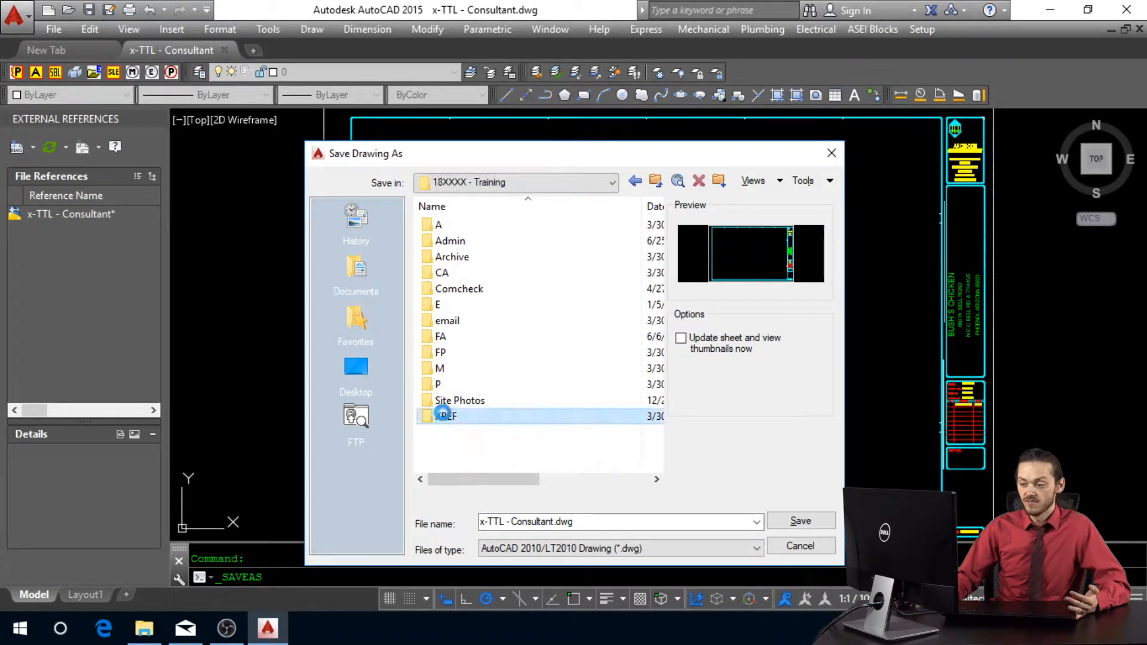
triple_click(483, 522)
left_click(483, 522)
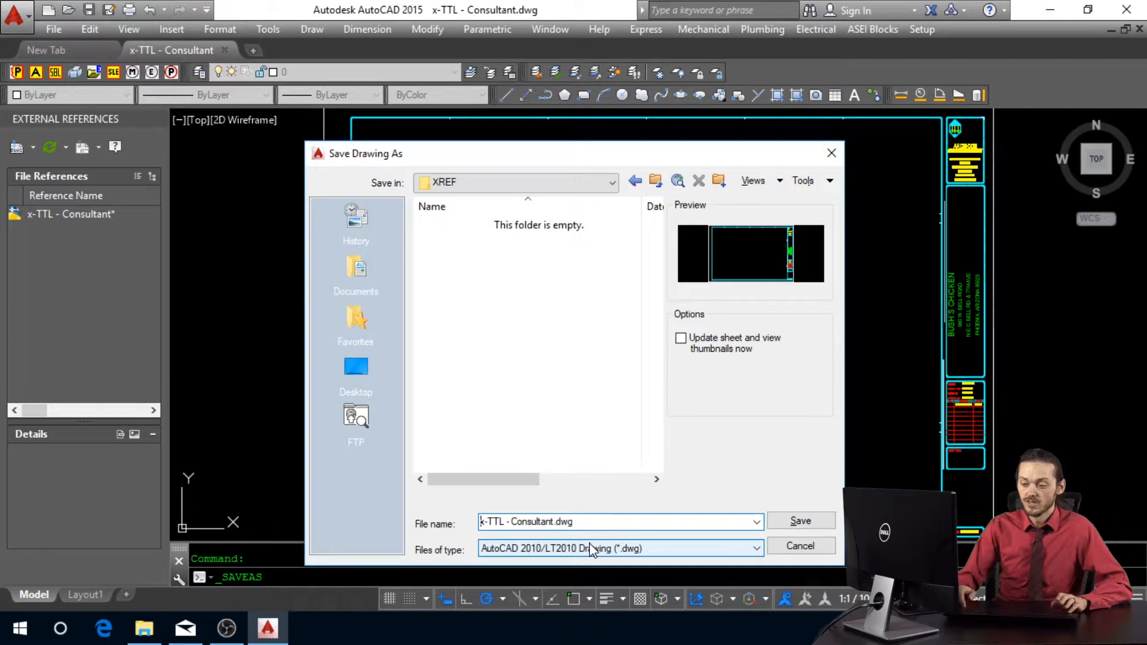
type("18XXXX")
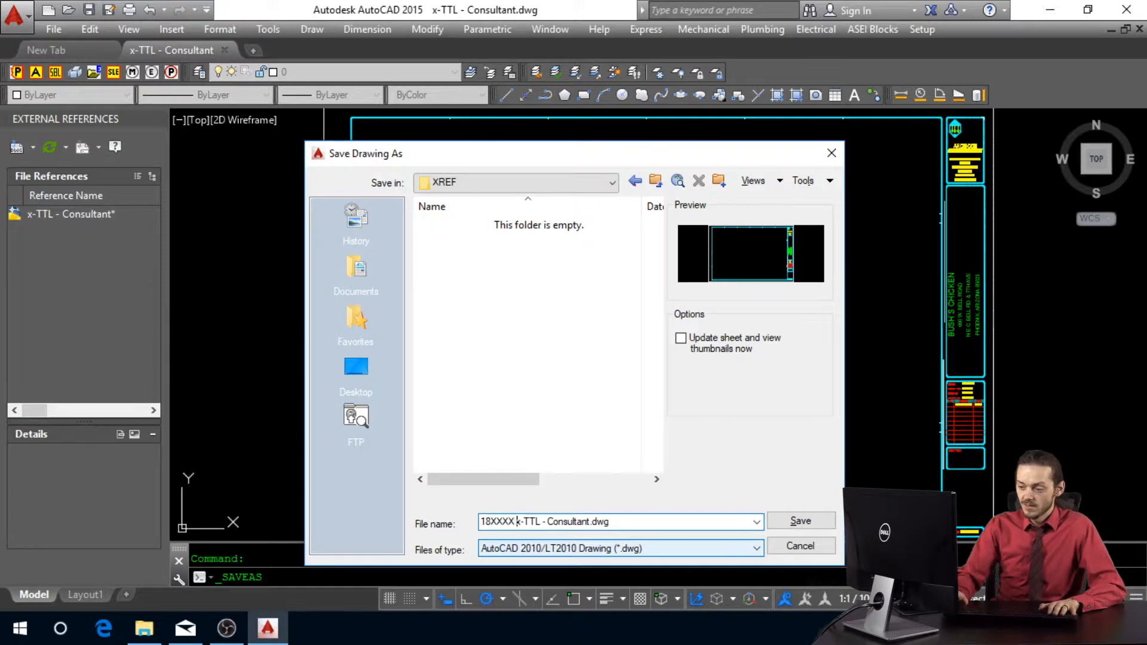
type("-")
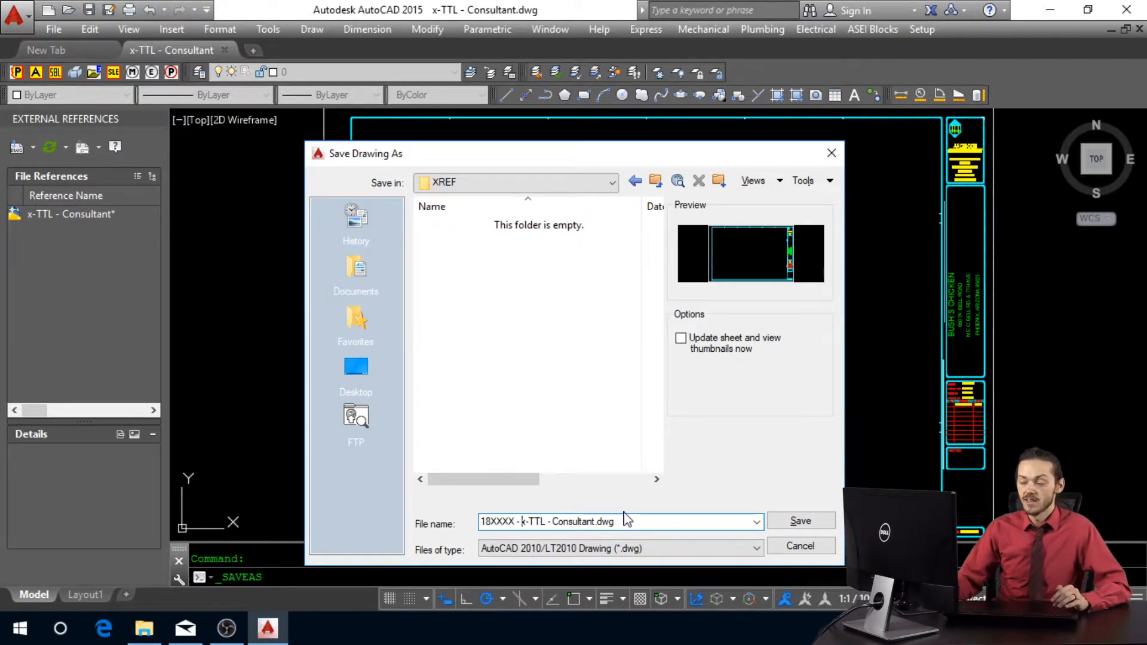
left_click(800, 522)
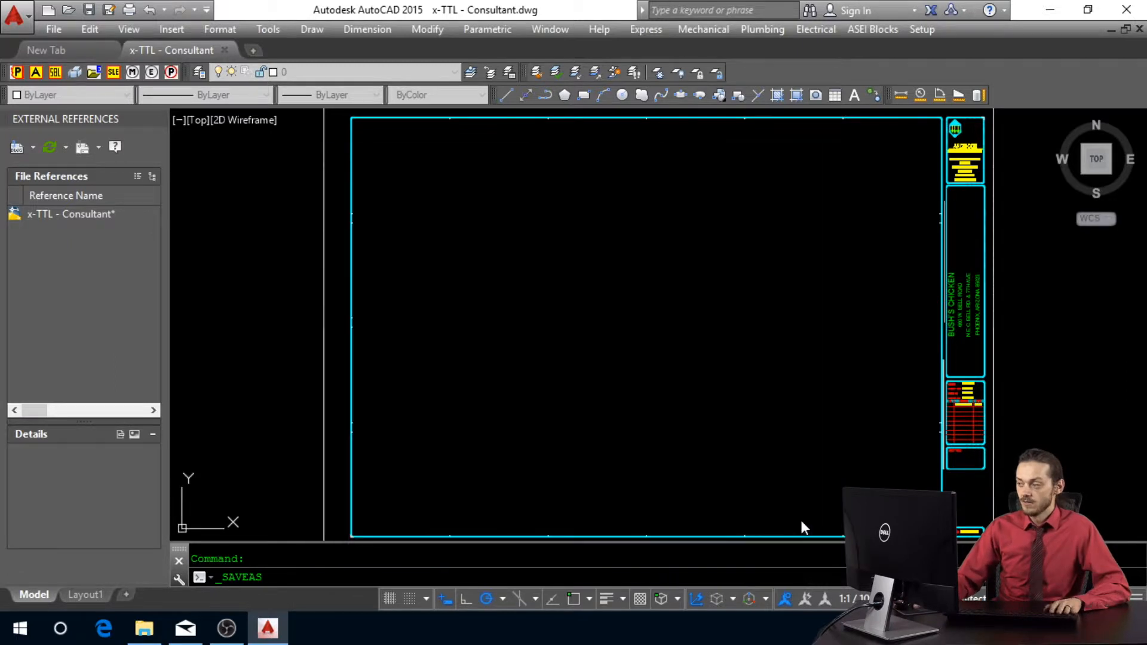
Step: Review the title block drawing's layers in the layer manager
middle_click(764, 312)
middle_click(764, 312)
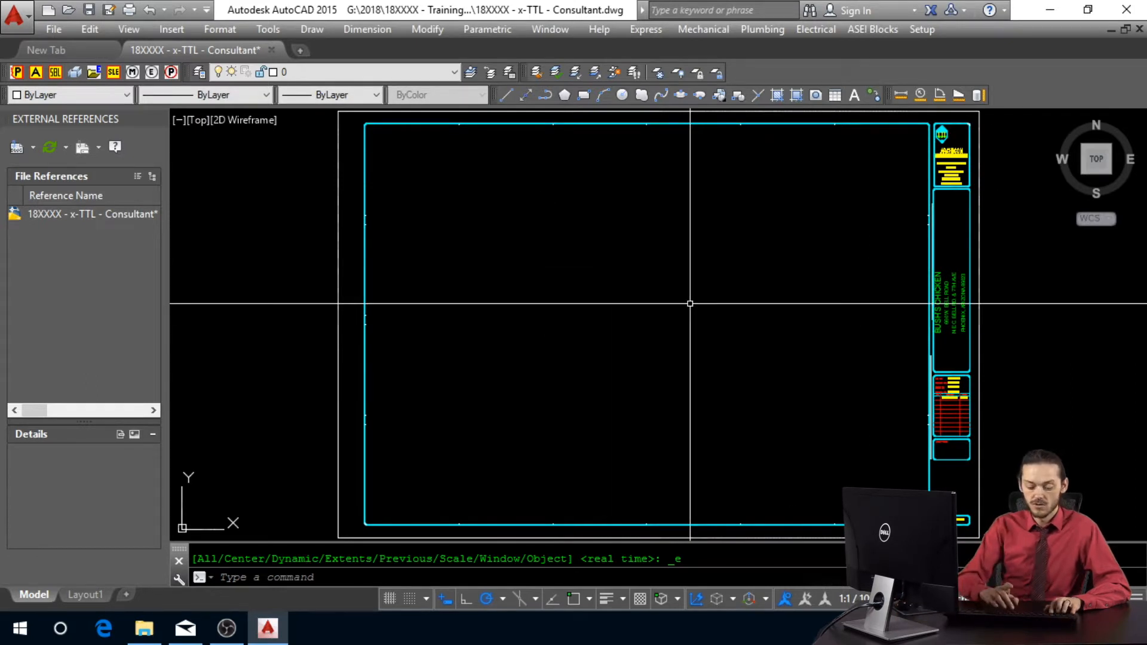
type("la")
key("Return")
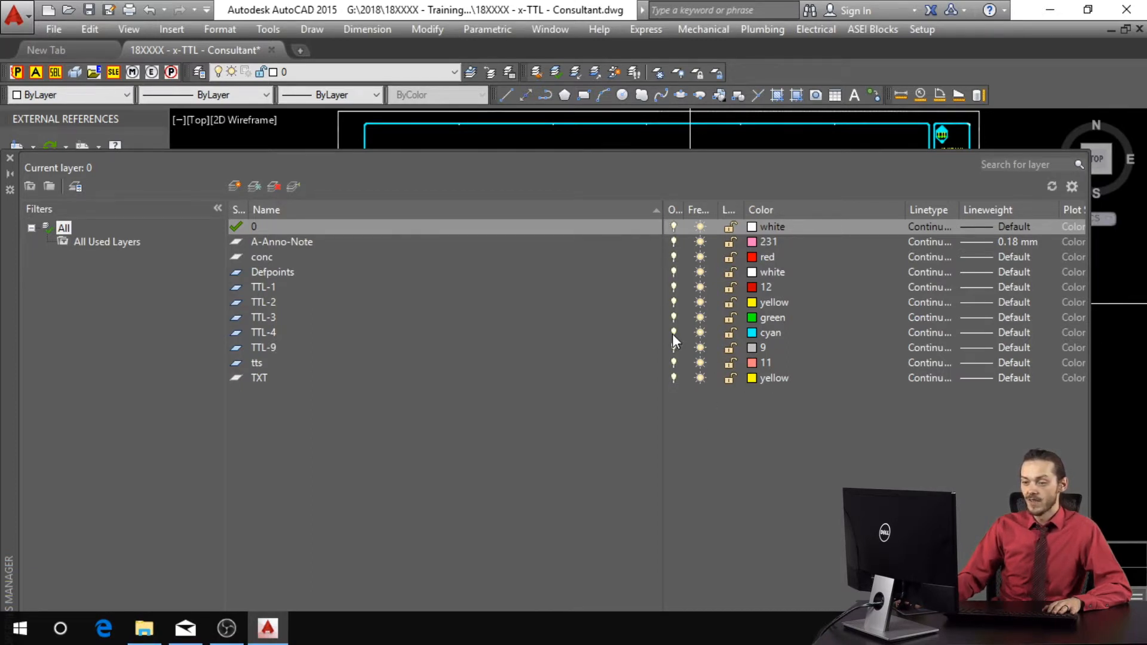
left_click(10, 159)
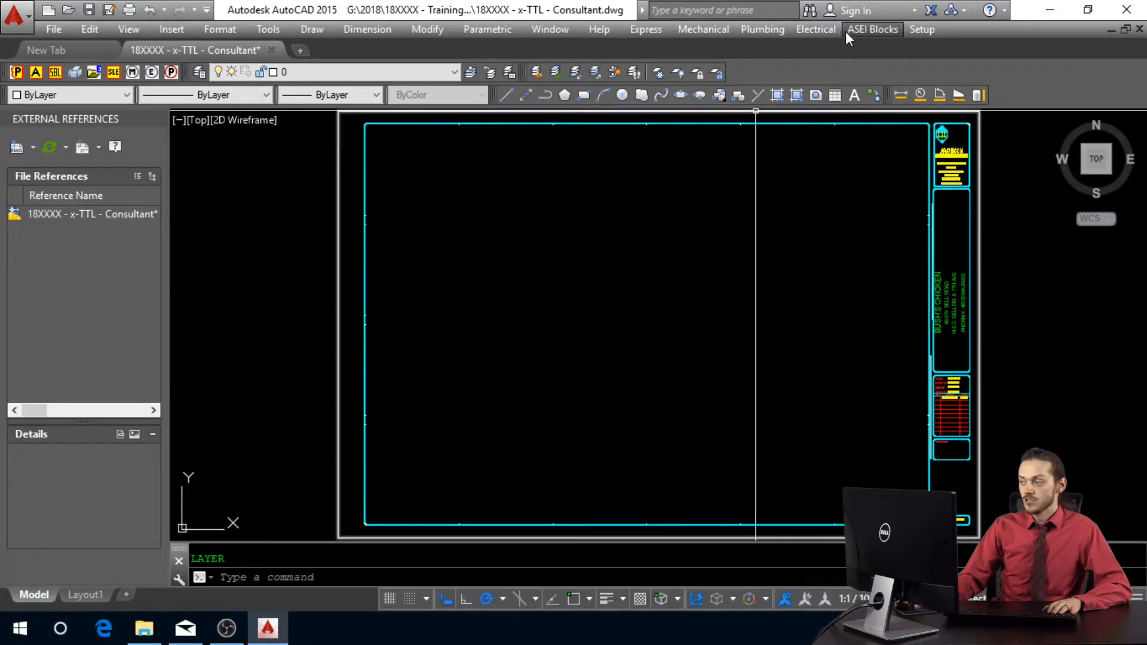
Step: Insert the preliminary stamp between the sheet title and issue date boxes of the title block, and close the drawing
left_click(860, 30)
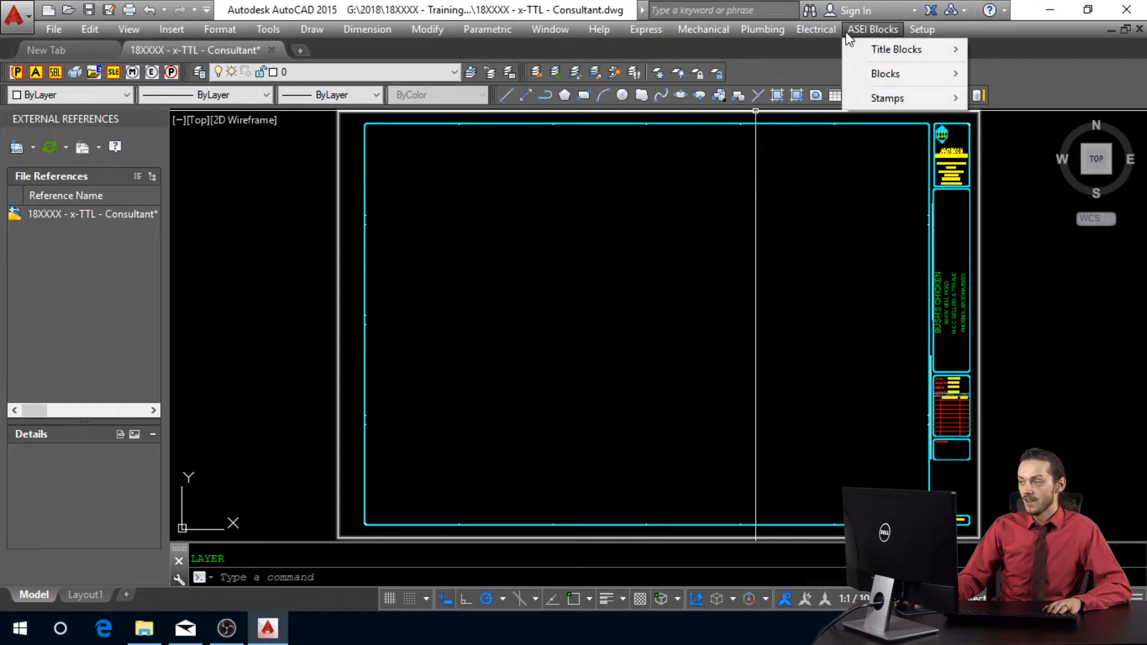
mouse_move(899, 95)
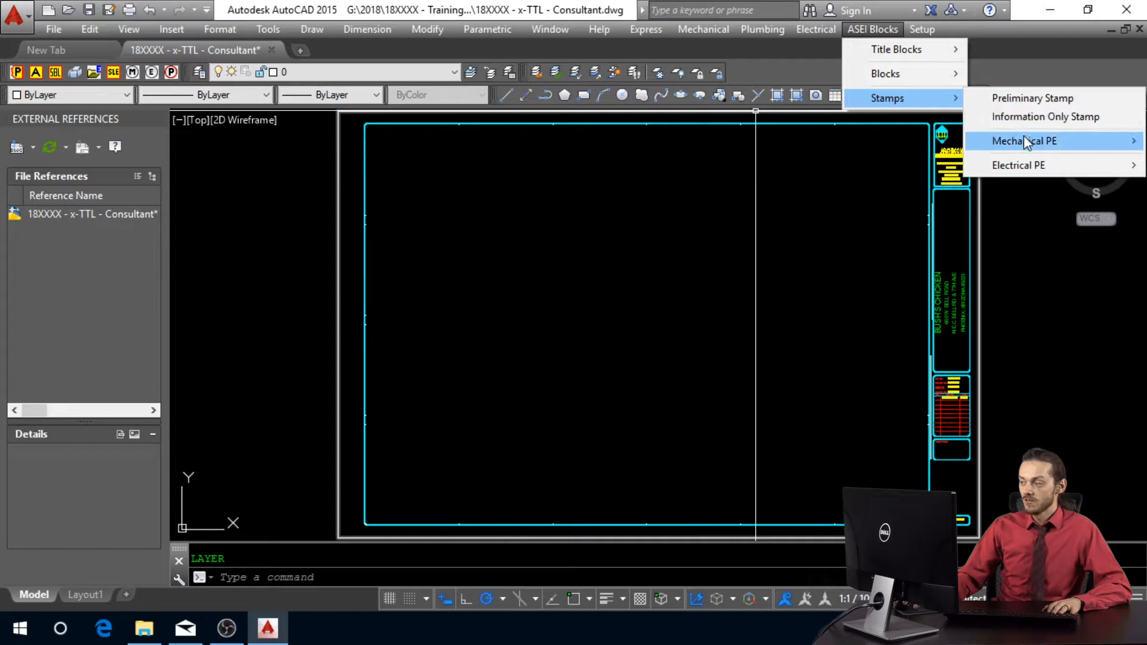
mouse_move(1020, 168)
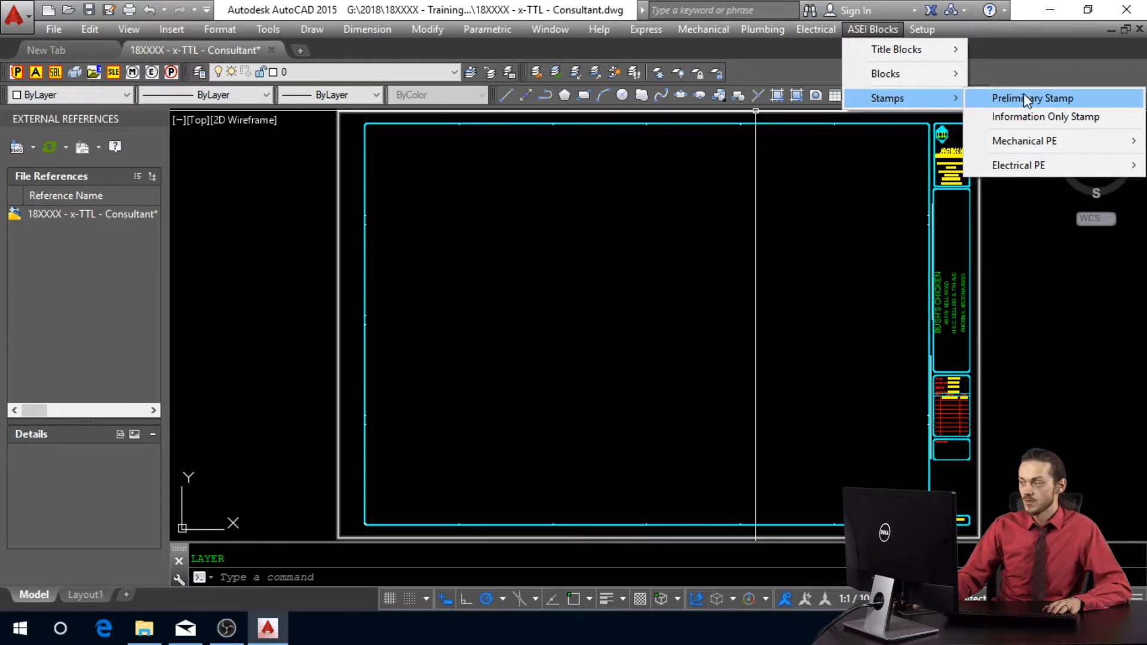
left_click(1023, 99)
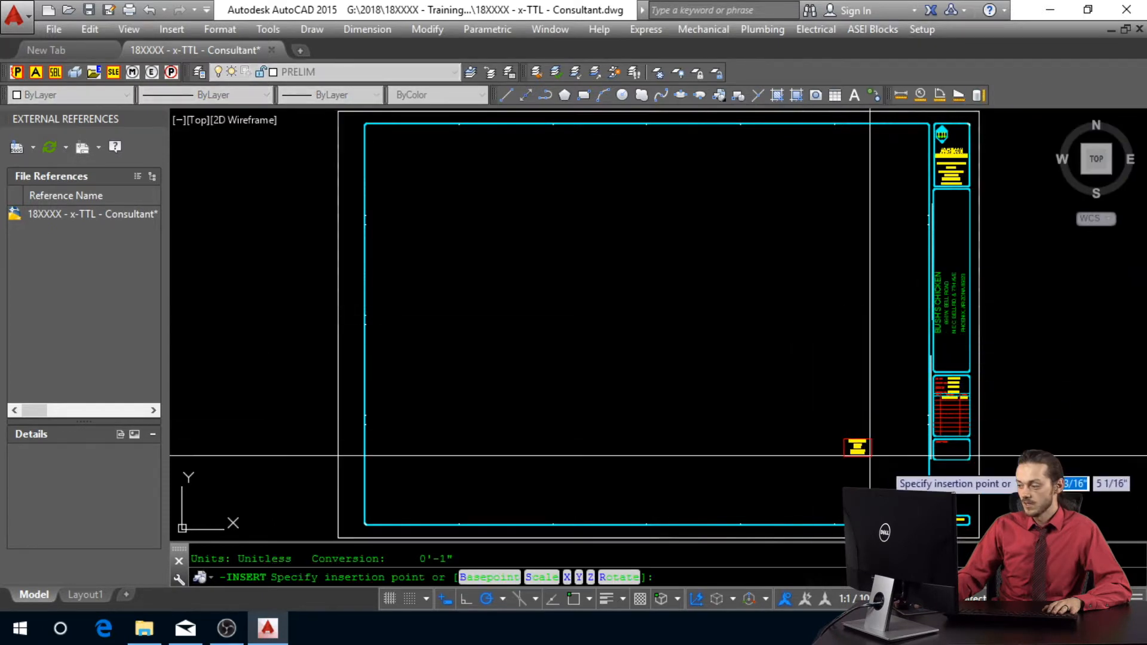
scroll(869, 455, "up", 5)
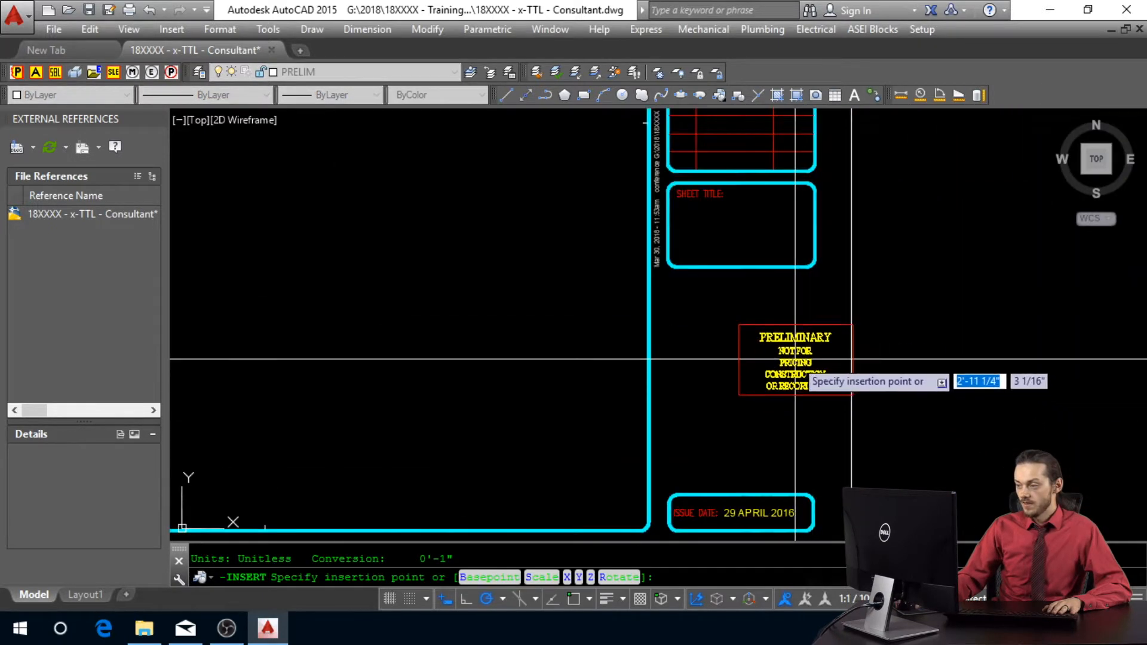
scroll(795, 359, "down", 5)
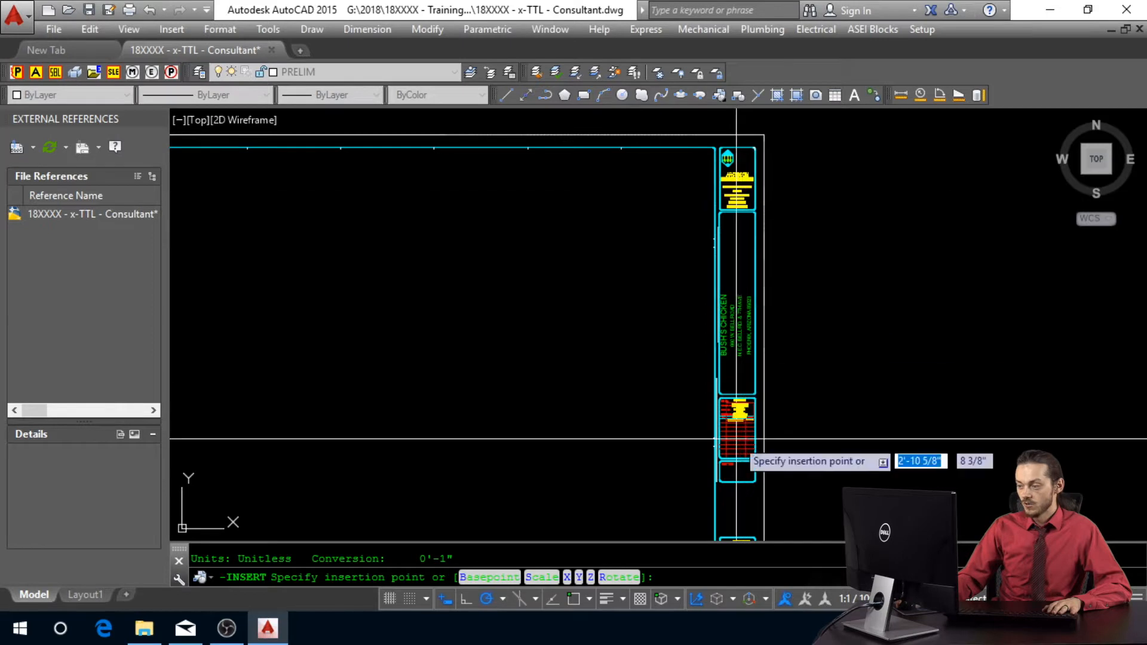
scroll(736, 439, "up", 4)
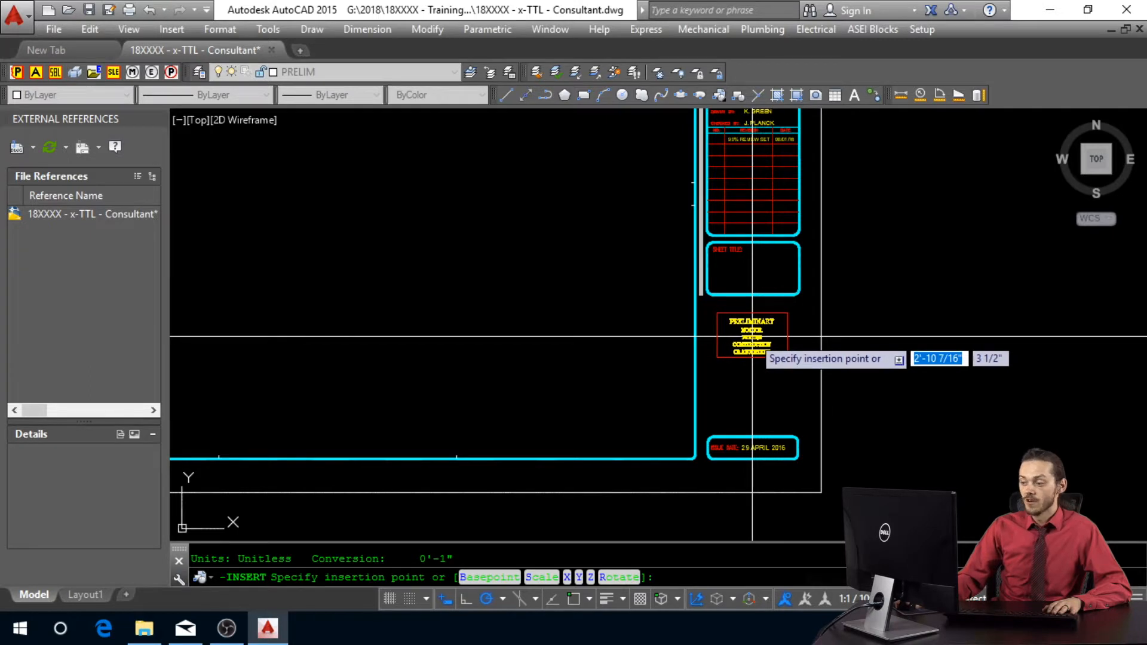
left_click(752, 336)
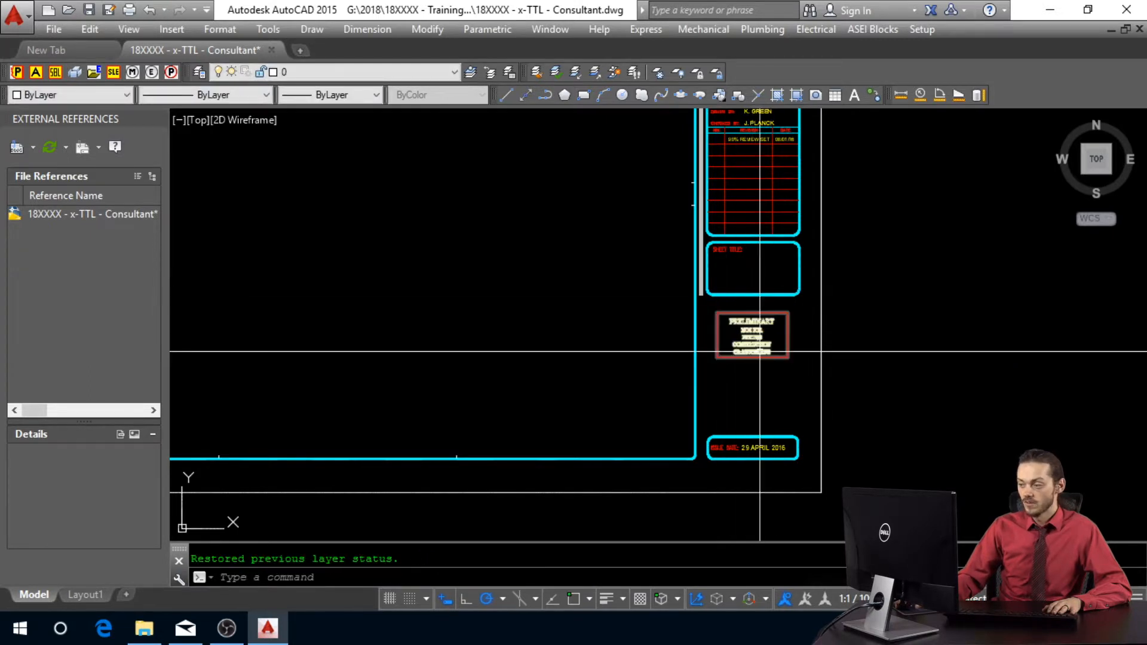
middle_click(604, 335)
middle_click(604, 335)
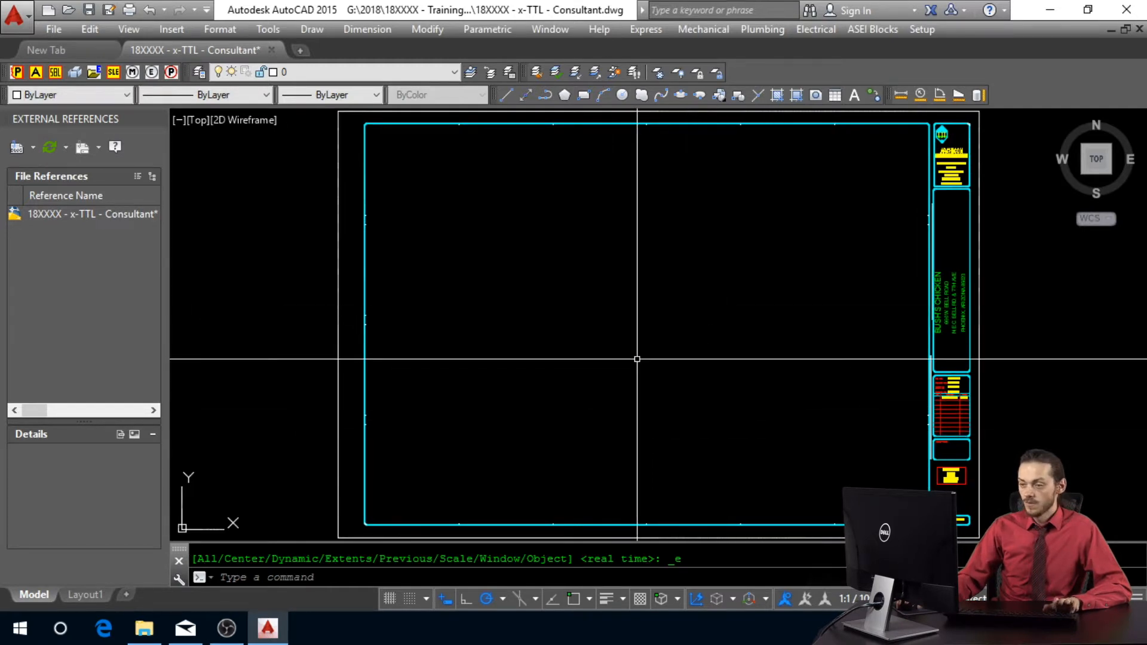
left_click(272, 50)
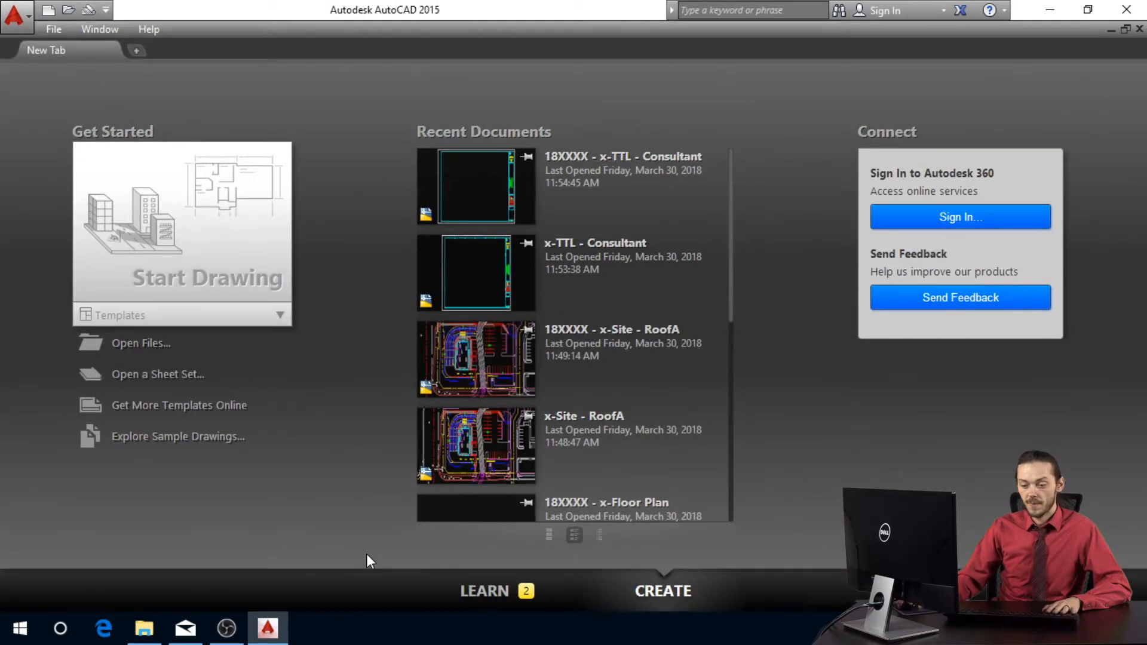
Step: Preview the floor and roof plans in the archive folder and open x-Roof Plan.dwg in AutoCAD
left_click(144, 628)
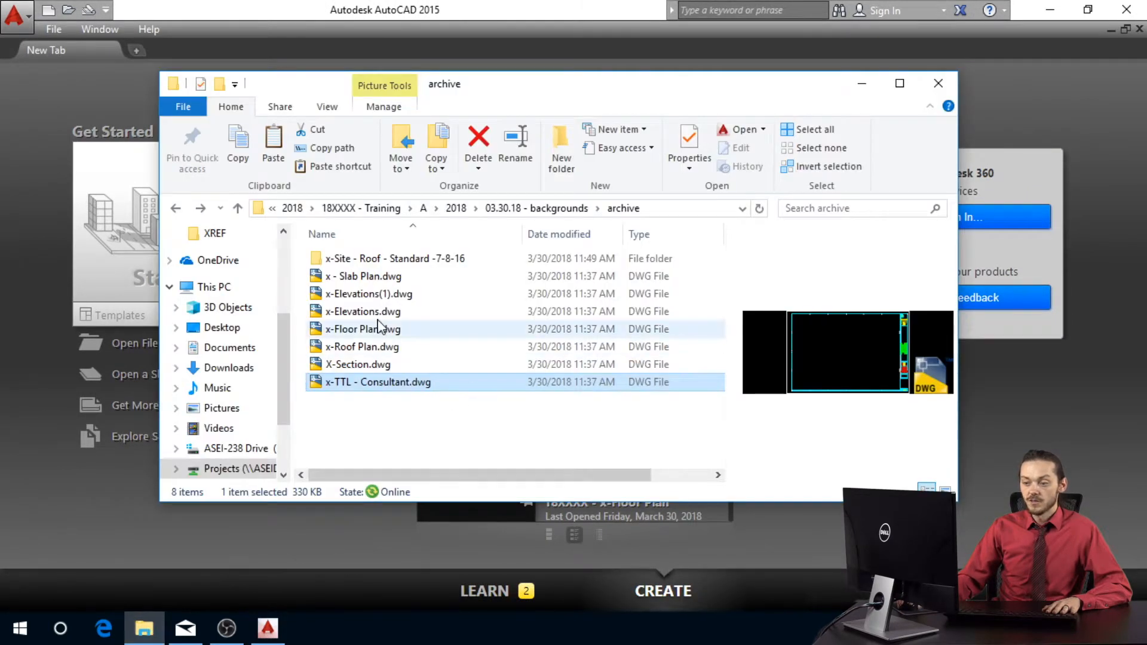
left_click(358, 346)
left_click(357, 331)
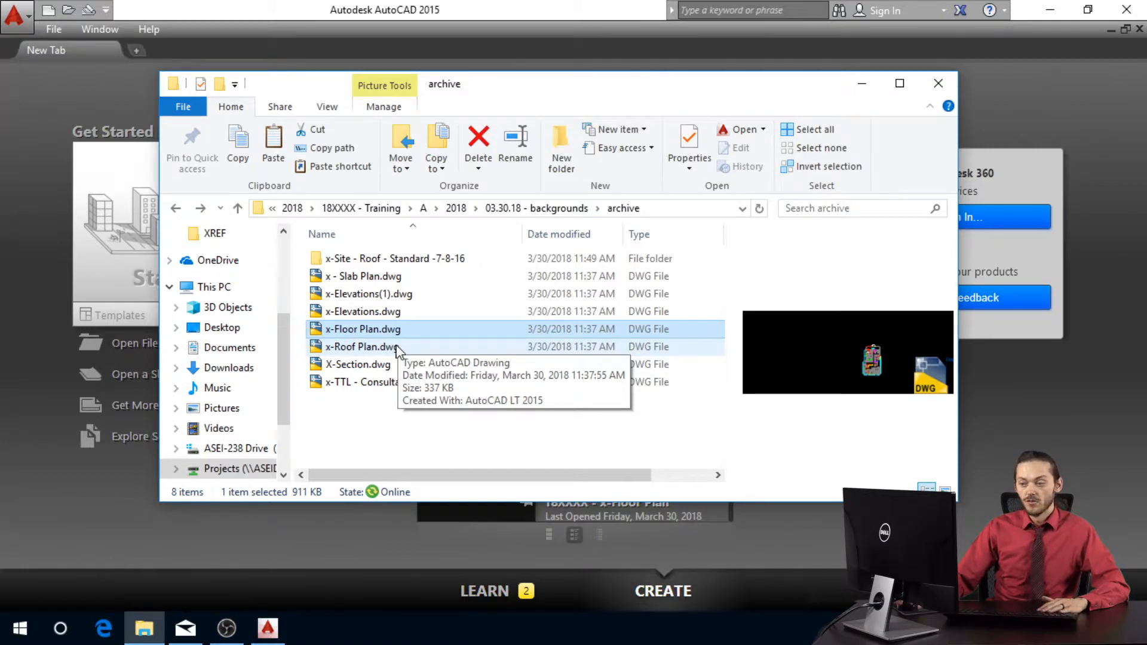
left_click(366, 349)
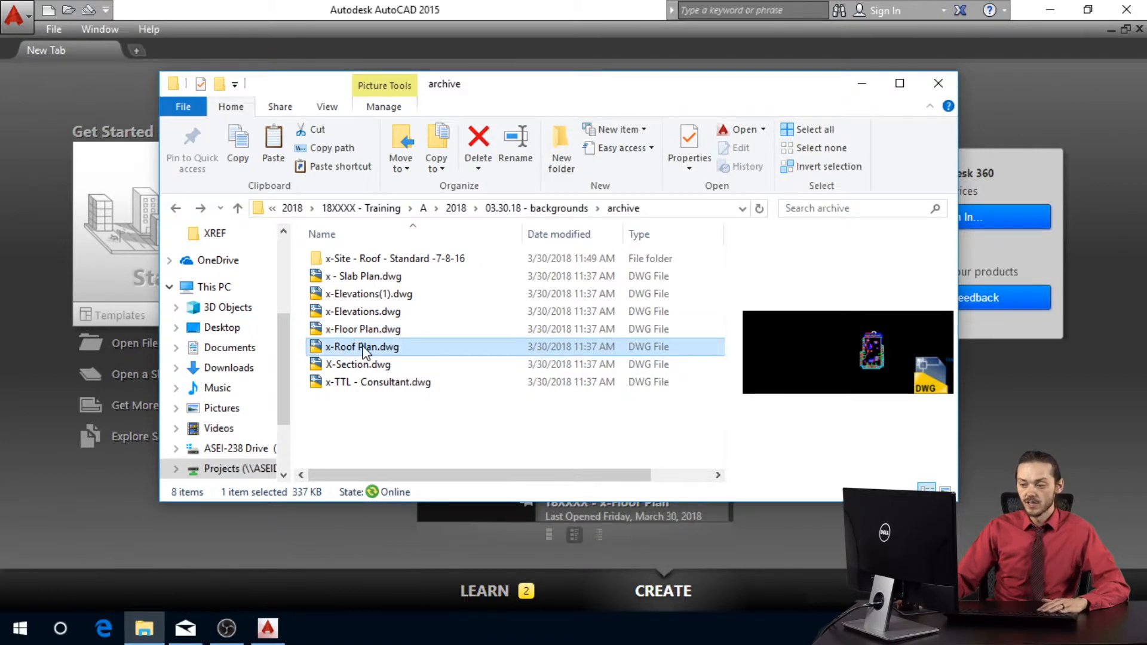
double_click(365, 348)
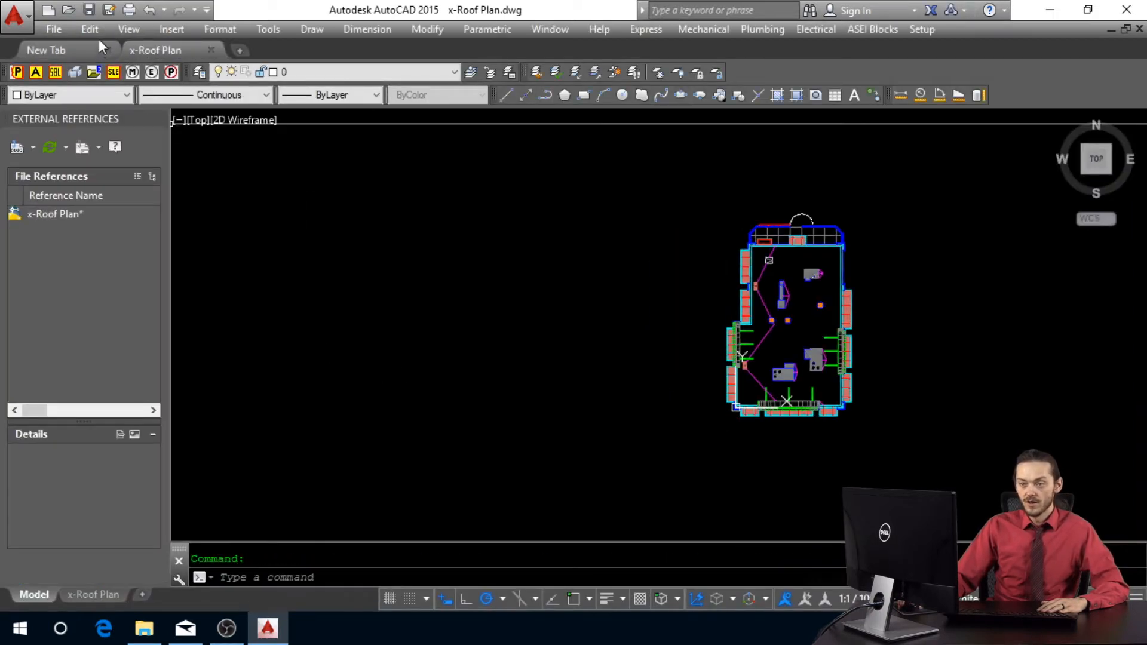
Step: Save the roof plan drawing to the 18XXXX - Training\XREF folder as "18XXXX - x-Roof Plan.dwg"
left_click(109, 9)
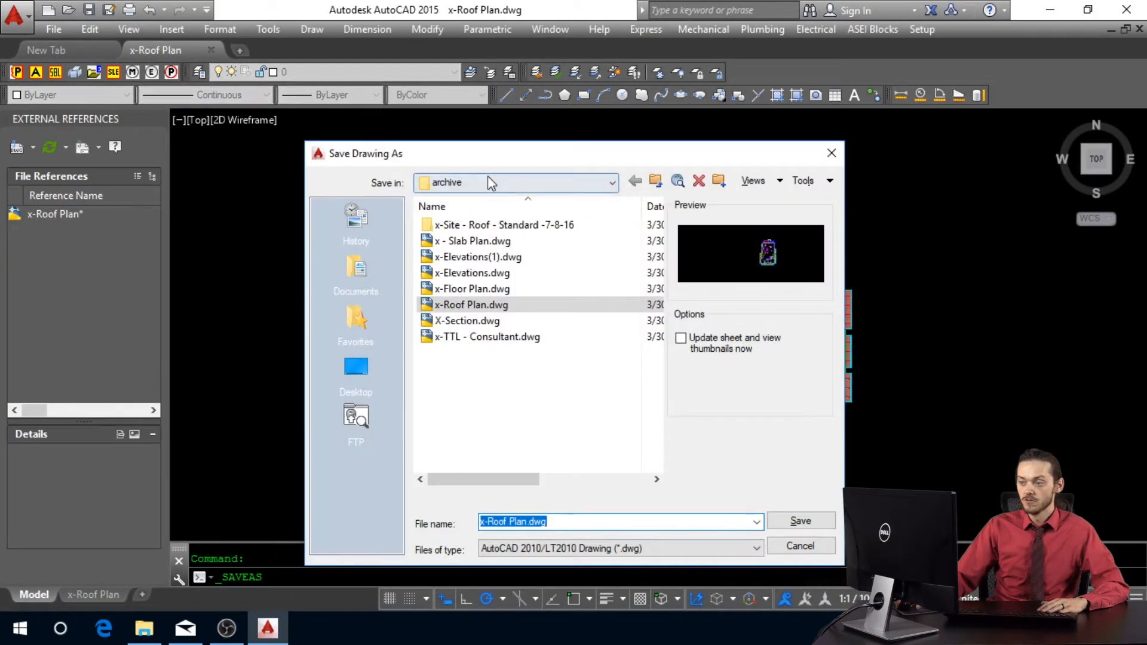
left_click(490, 182)
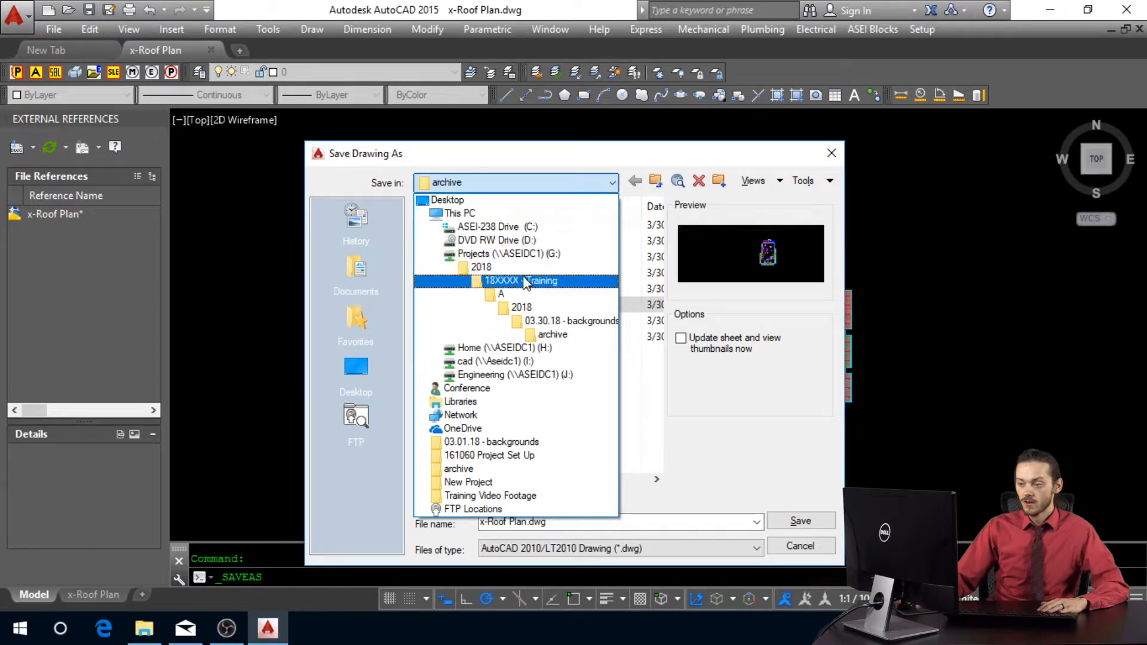
left_click(524, 281)
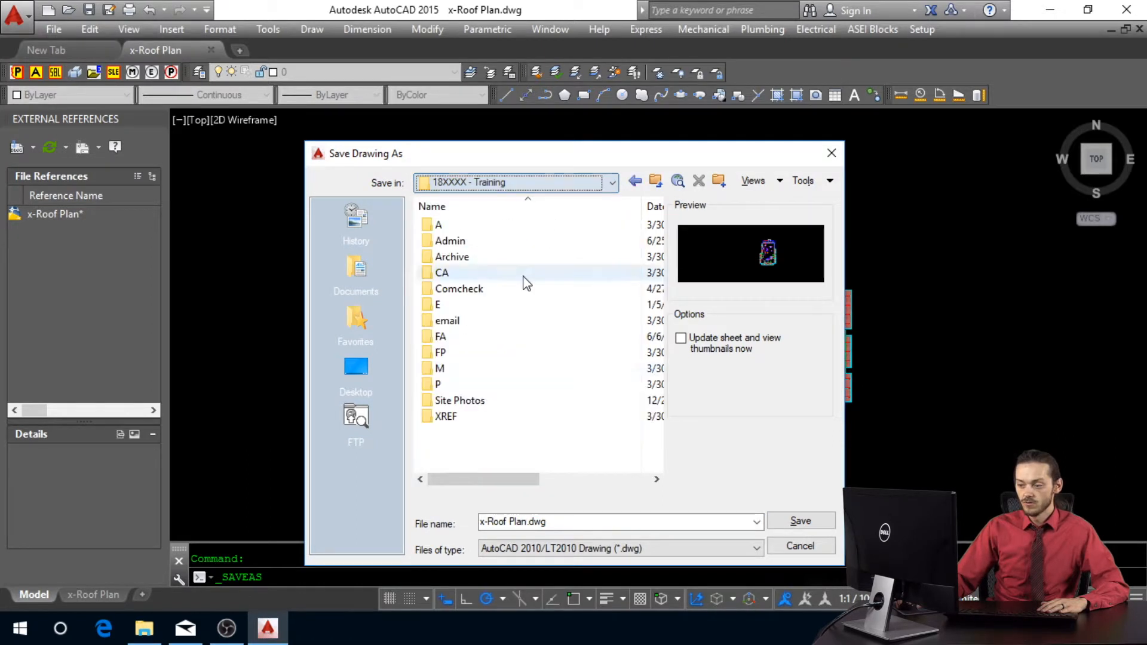
double_click(463, 417)
left_click(482, 522)
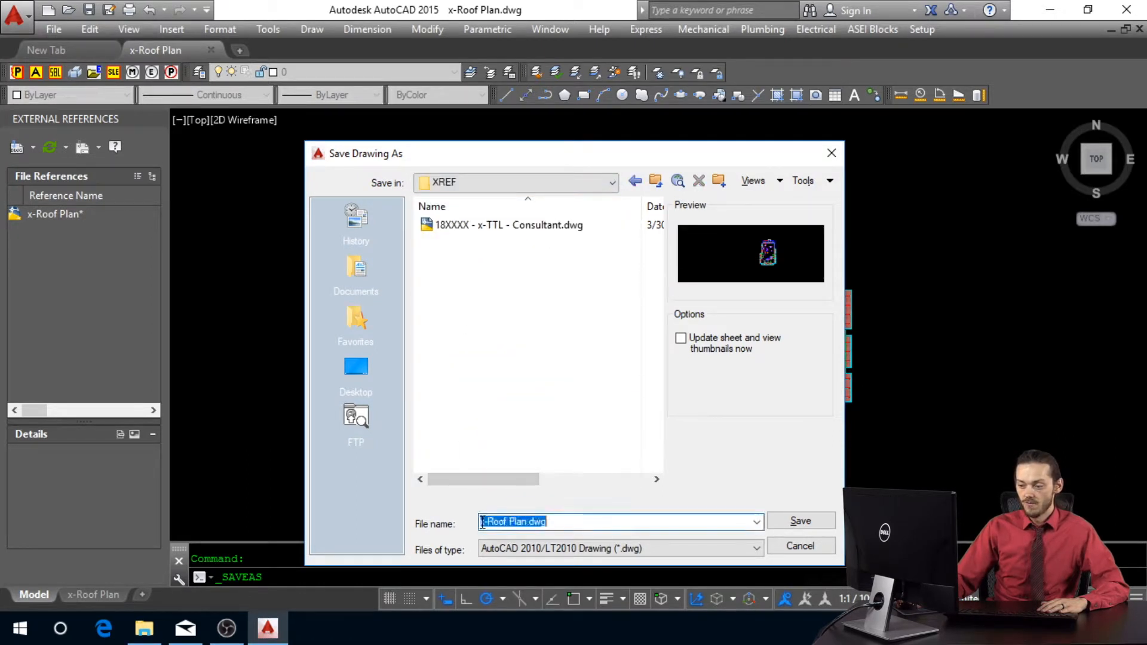
left_click(482, 522)
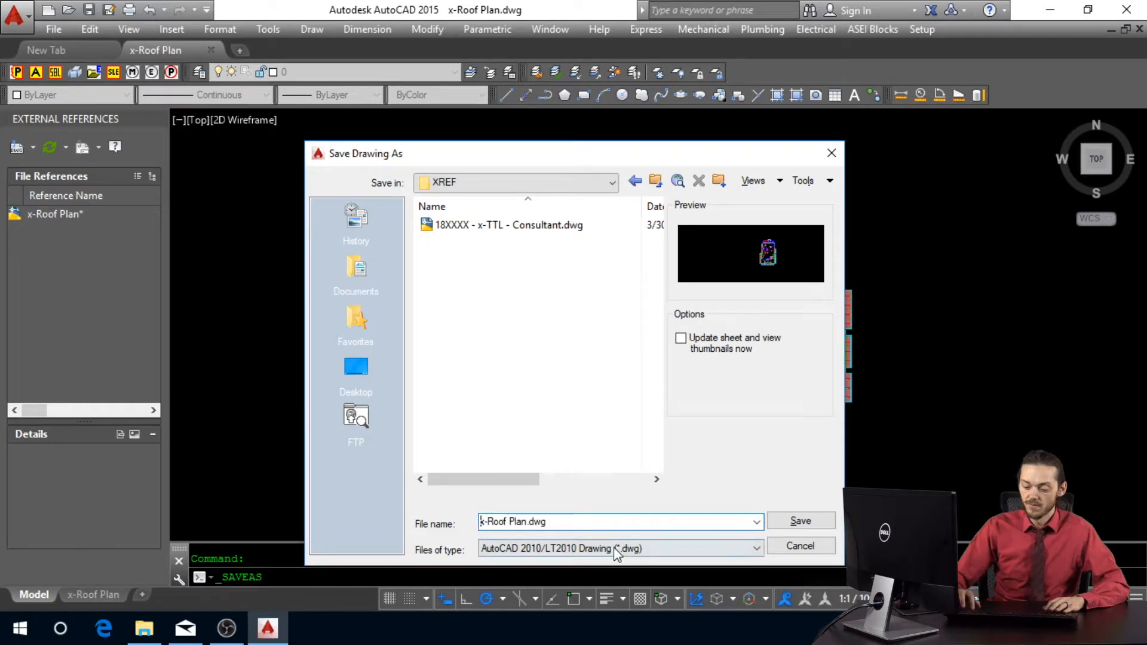
type("18XXXX -")
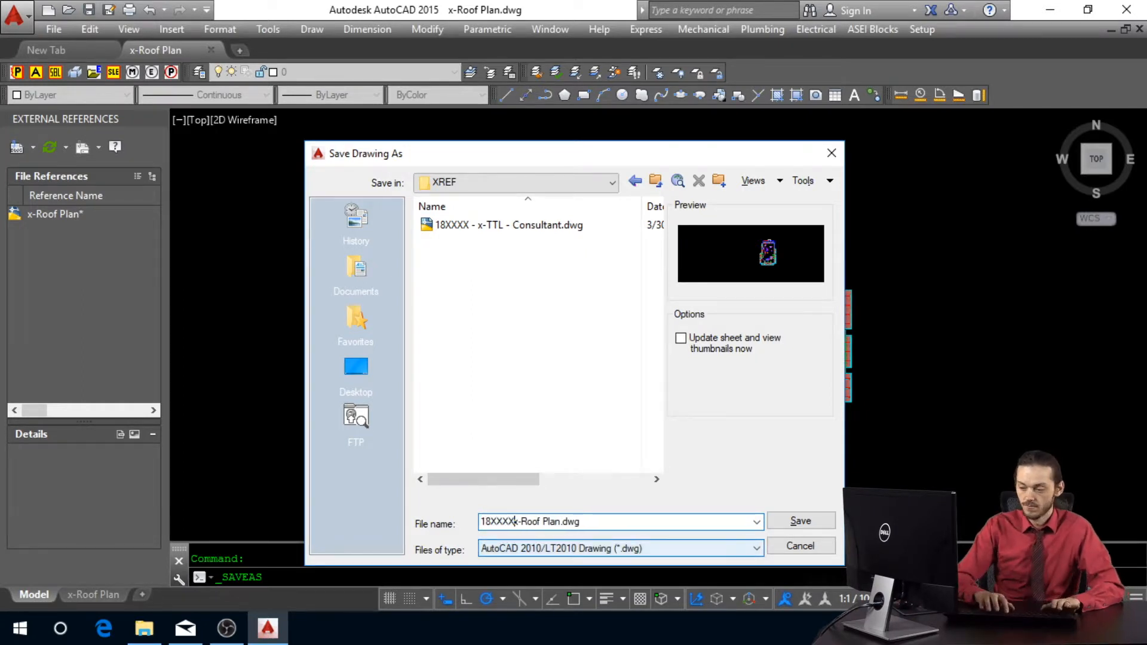
left_click(799, 524)
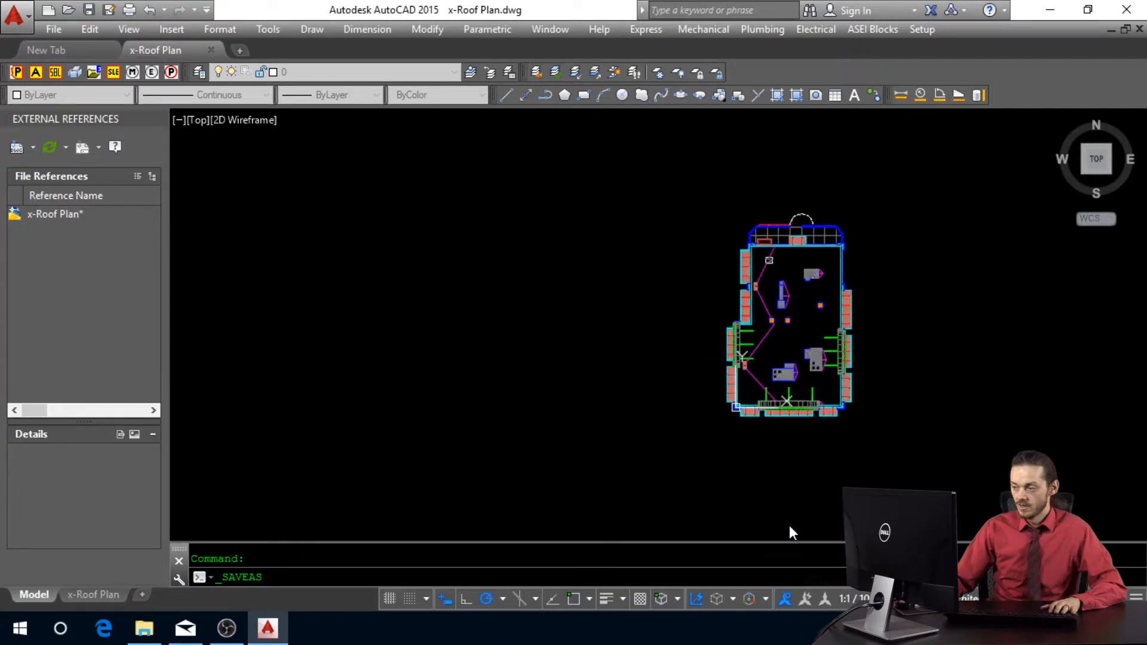
Step: Thaw all layers of the roof plan drawing and check their on/off states in the layer manager
middle_click(678, 245)
middle_click(678, 246)
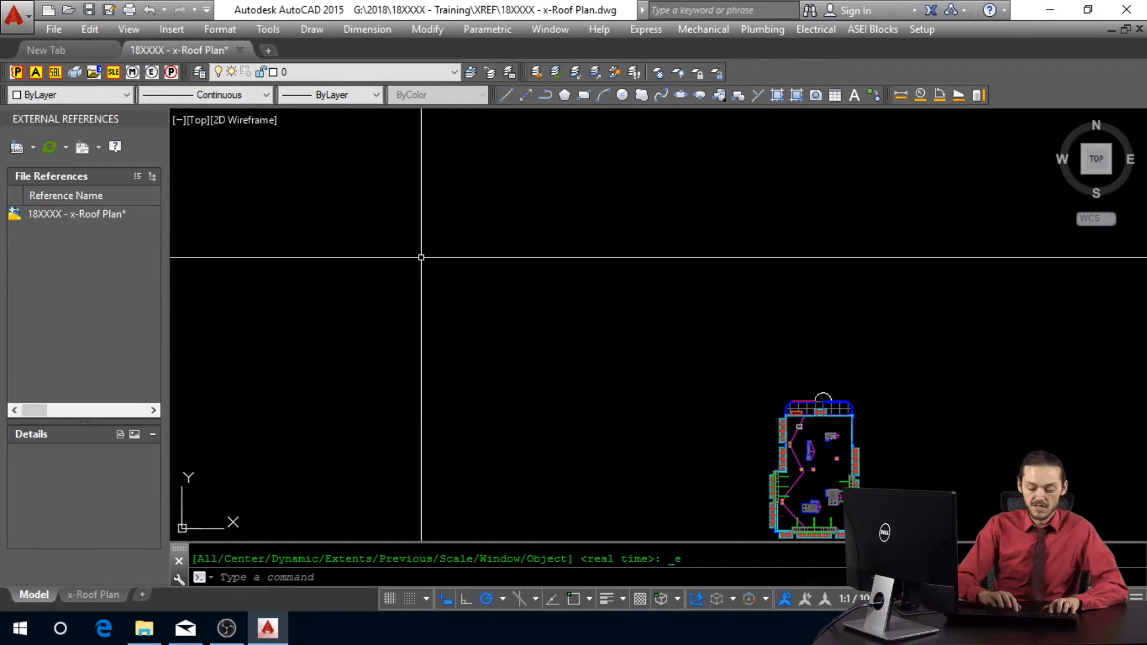
type("la")
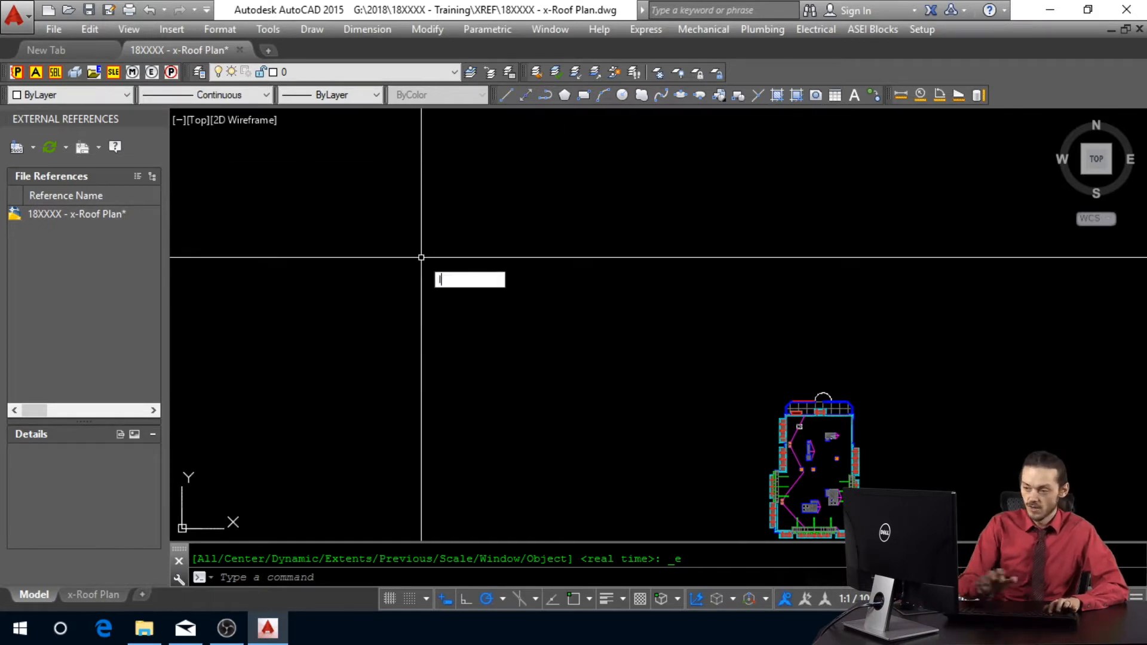
key("Return")
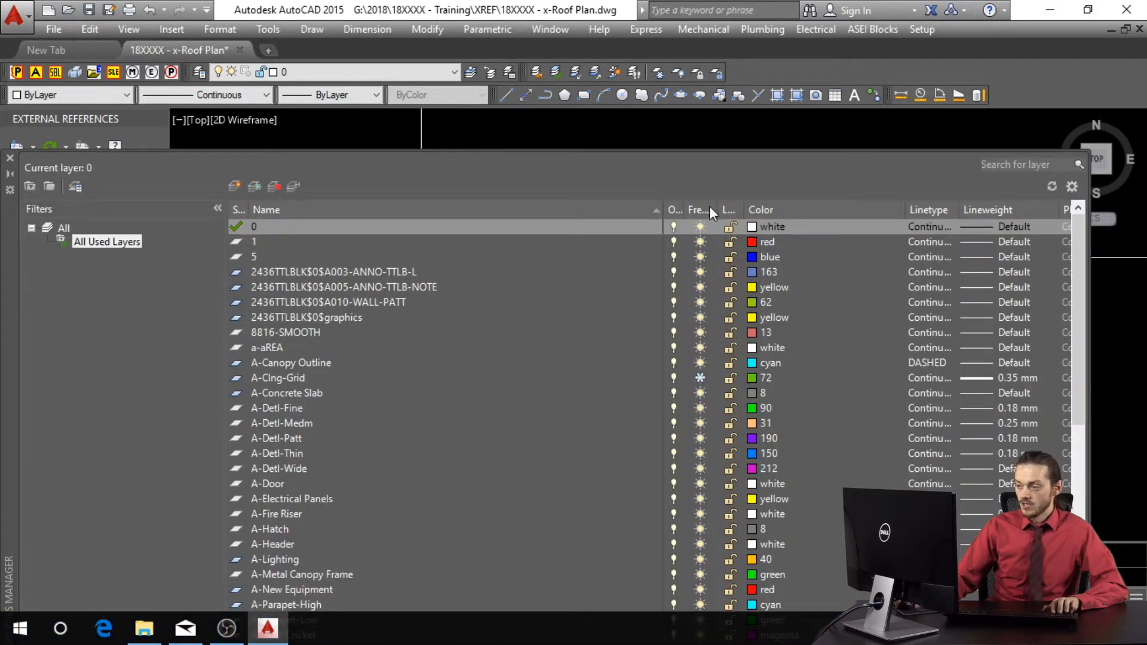
left_click(696, 209)
left_click(550, 286)
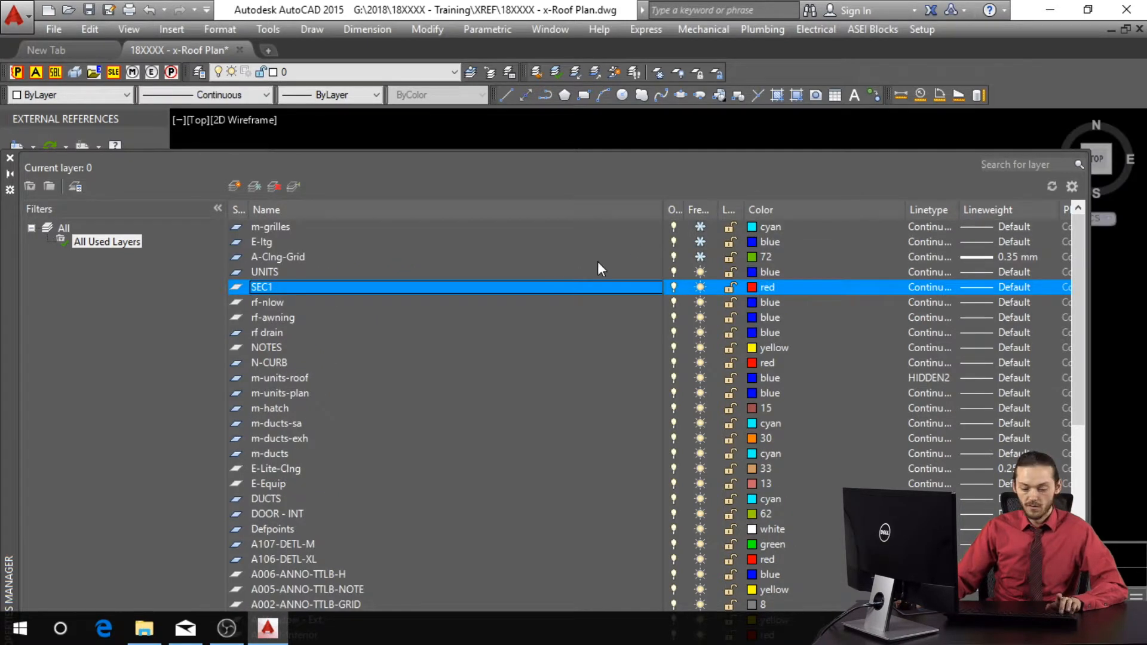
key("ctrl+a")
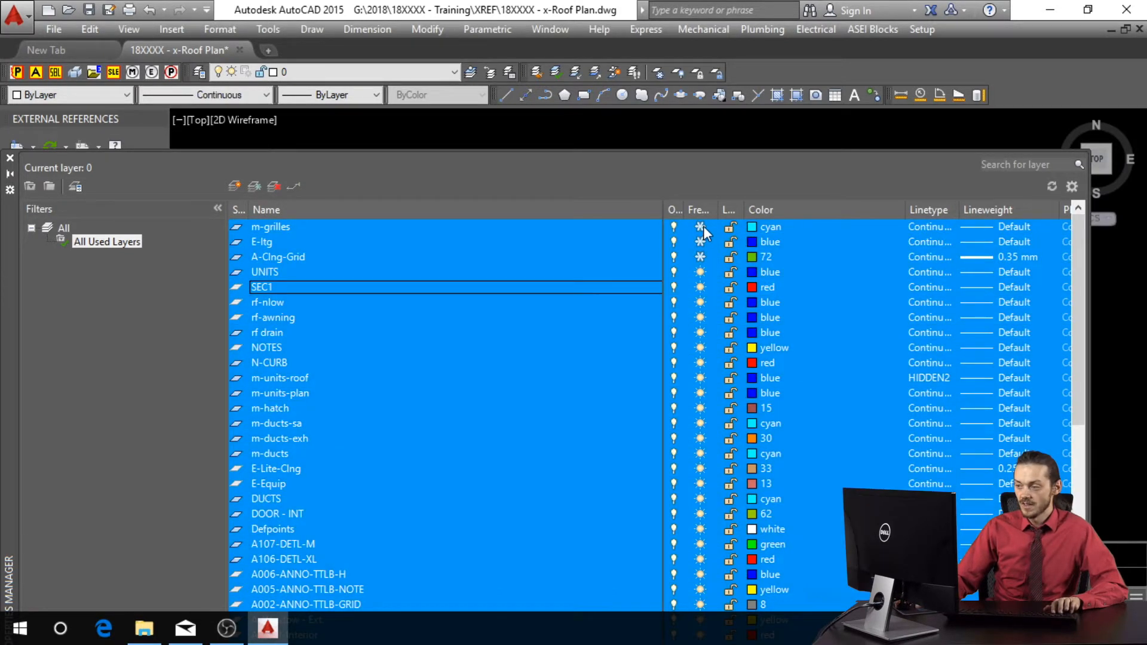
left_click(702, 227)
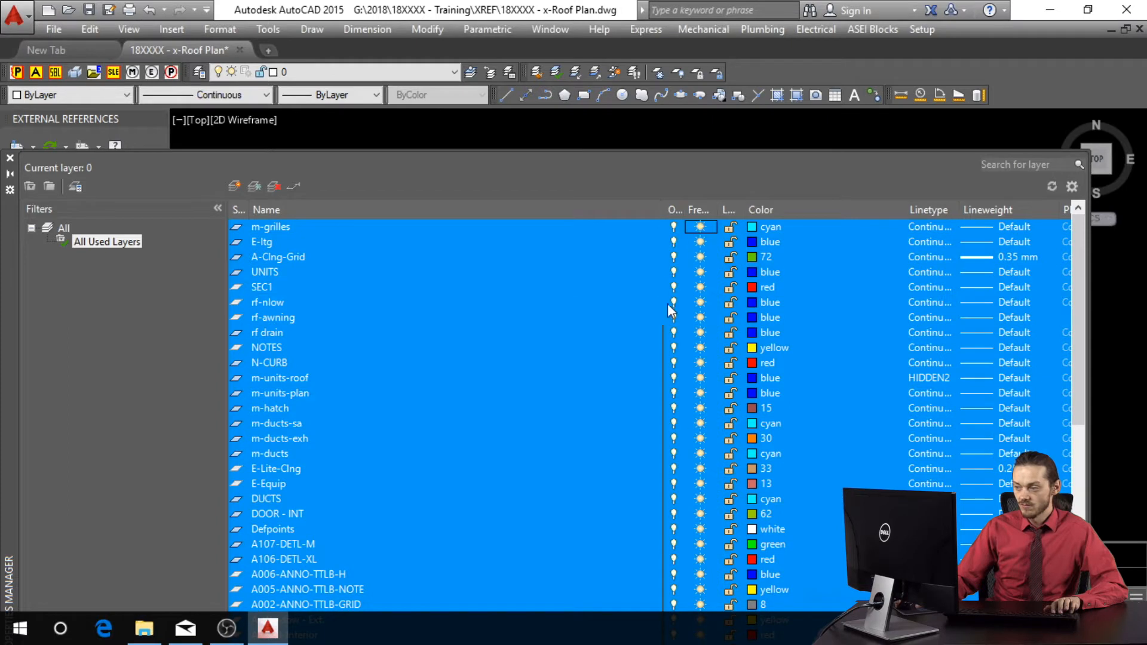
left_click(676, 207)
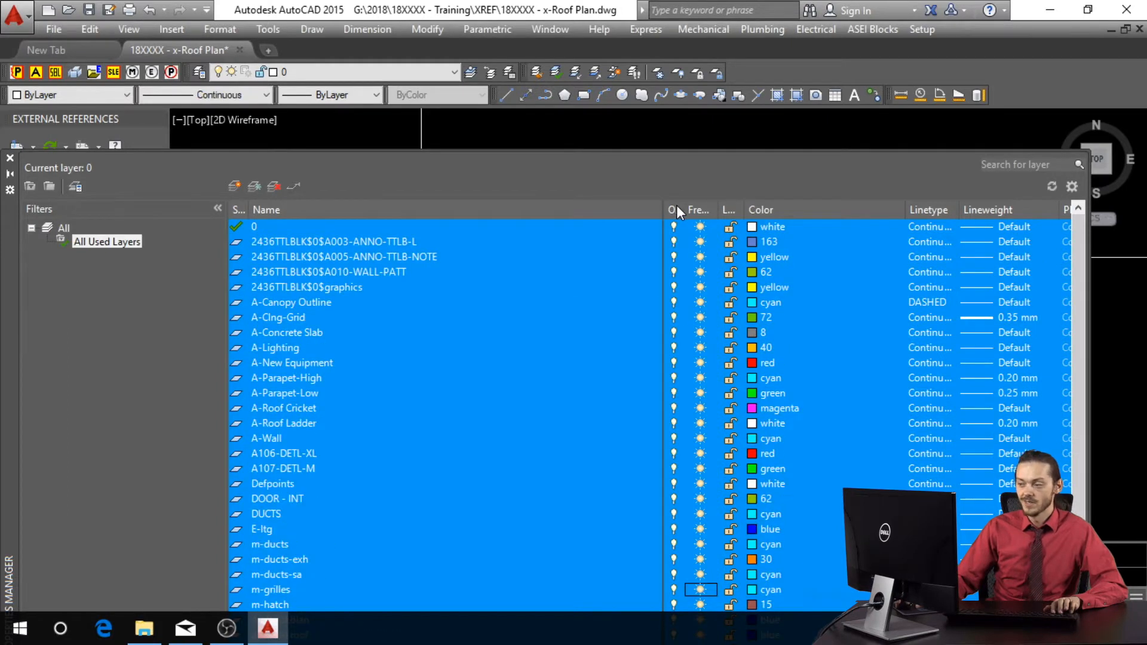
left_click(676, 205)
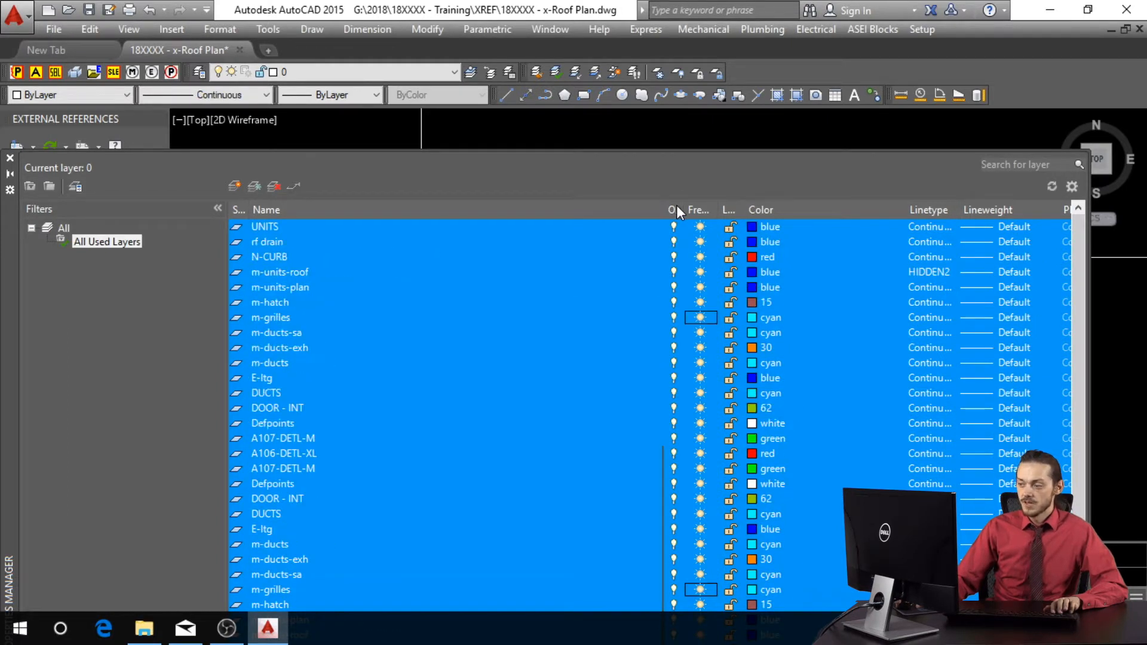
left_click(673, 207)
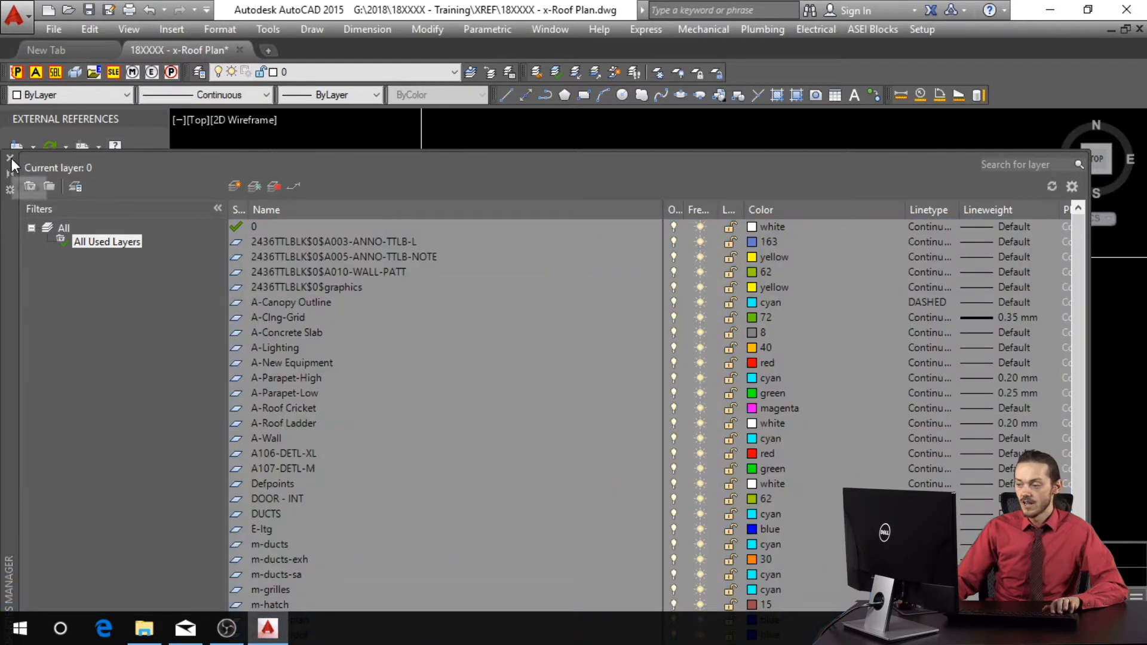
left_click(10, 158)
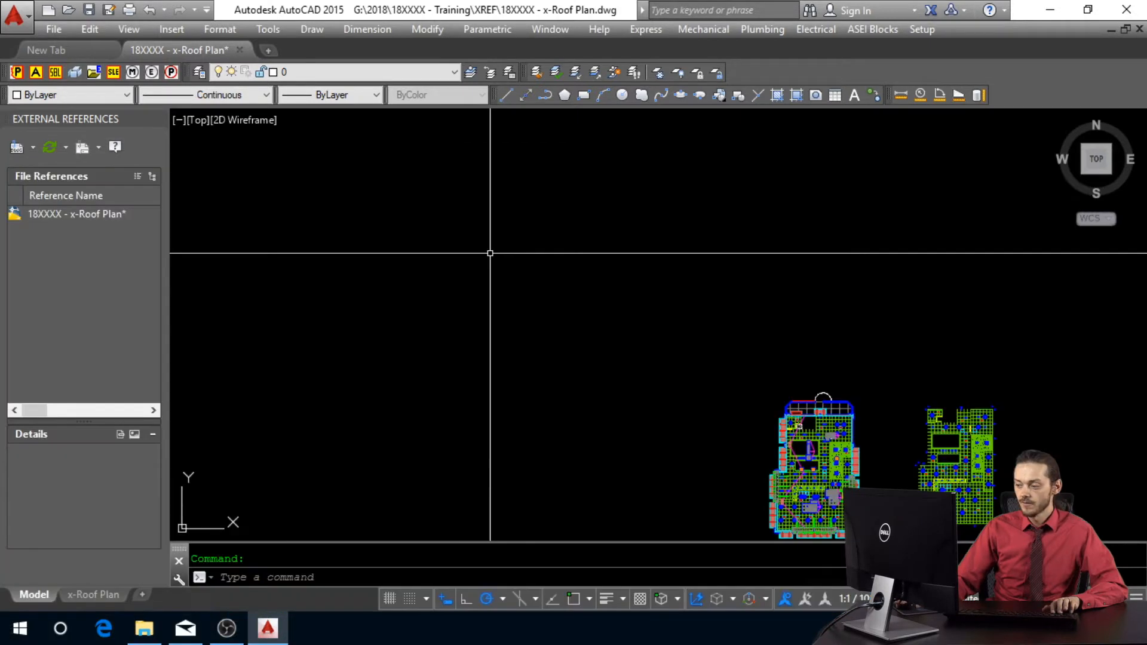
Step: Delete the stray ceiling grid plan beside the roof plan
middle_click(832, 379)
middle_click(833, 379)
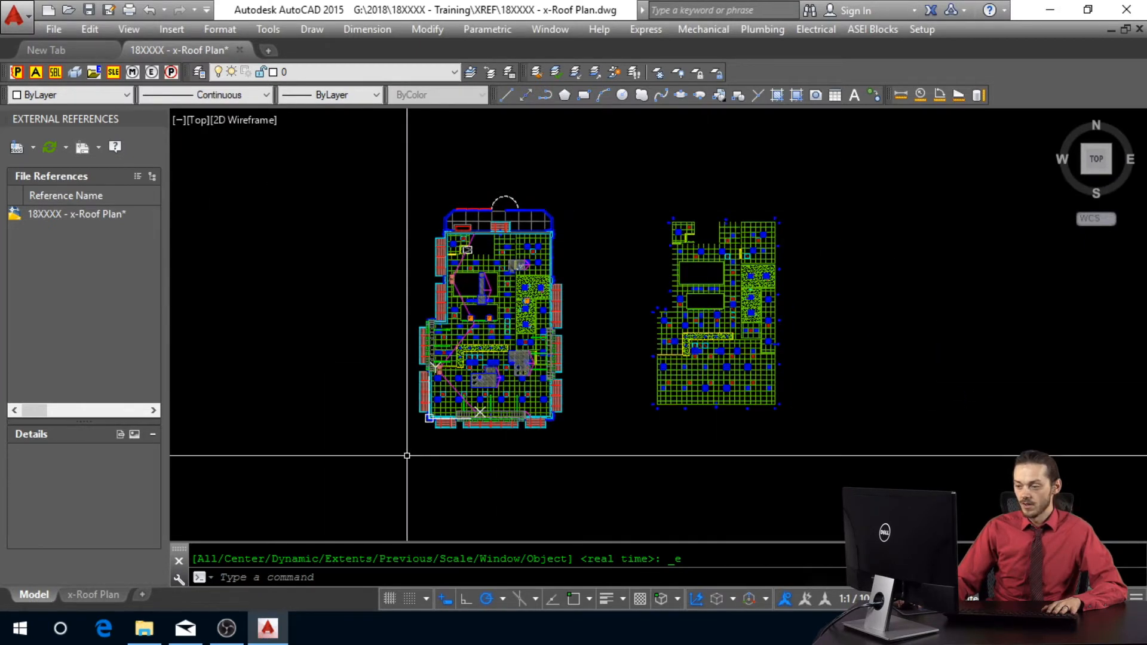
left_click(645, 200)
left_click(854, 455)
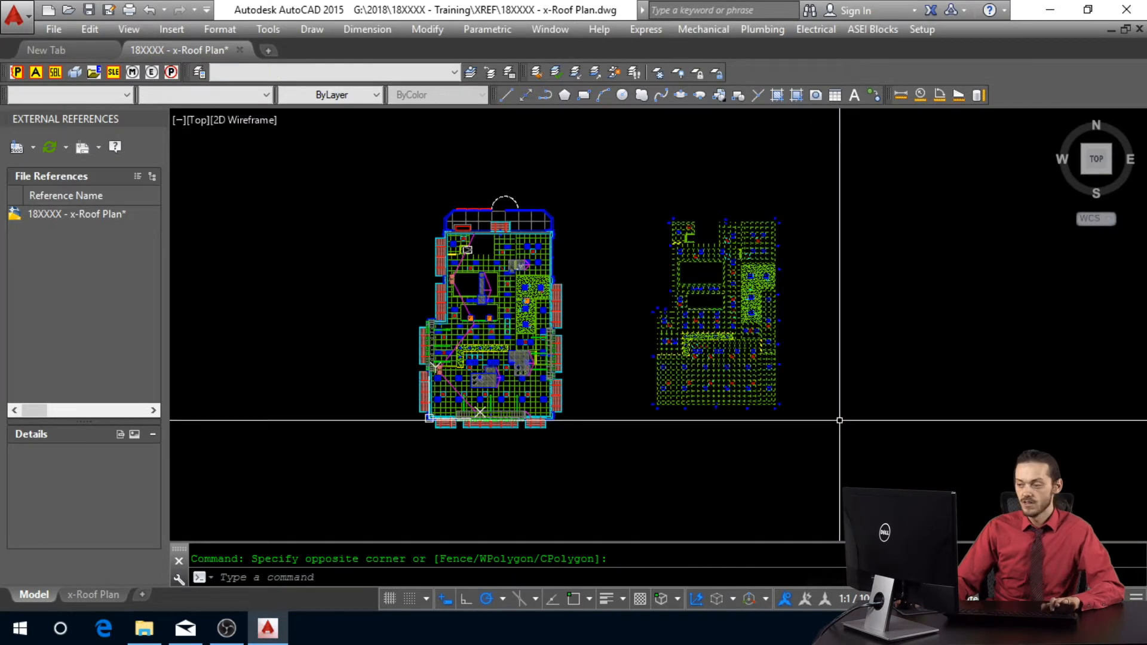
key("Delete")
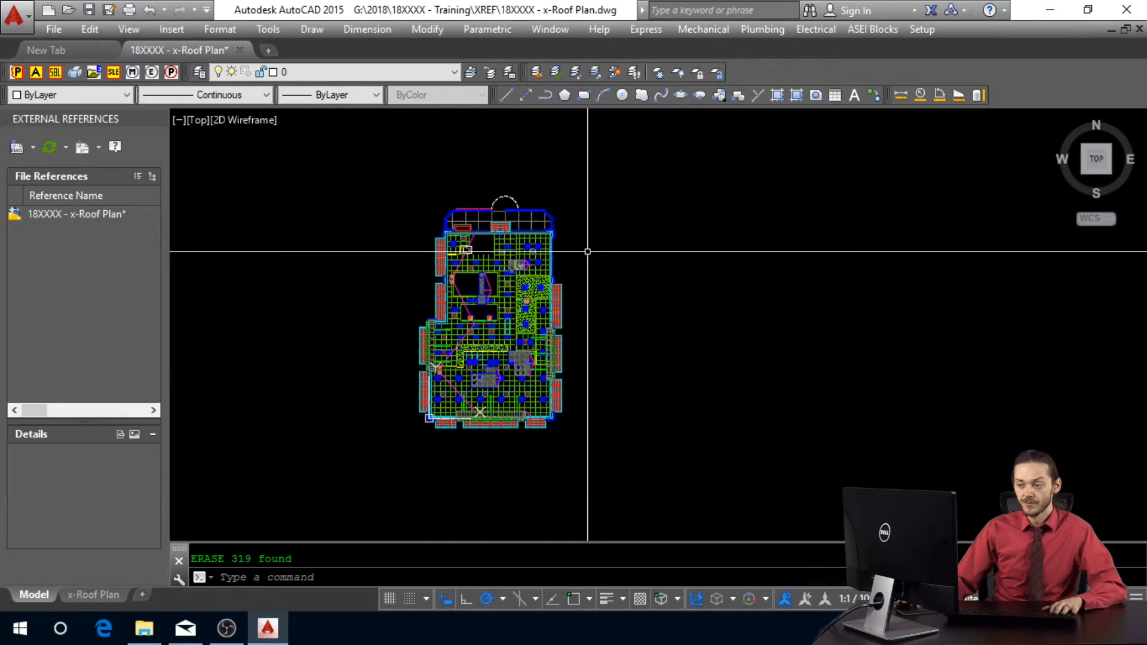
middle_click(687, 354)
middle_click(687, 354)
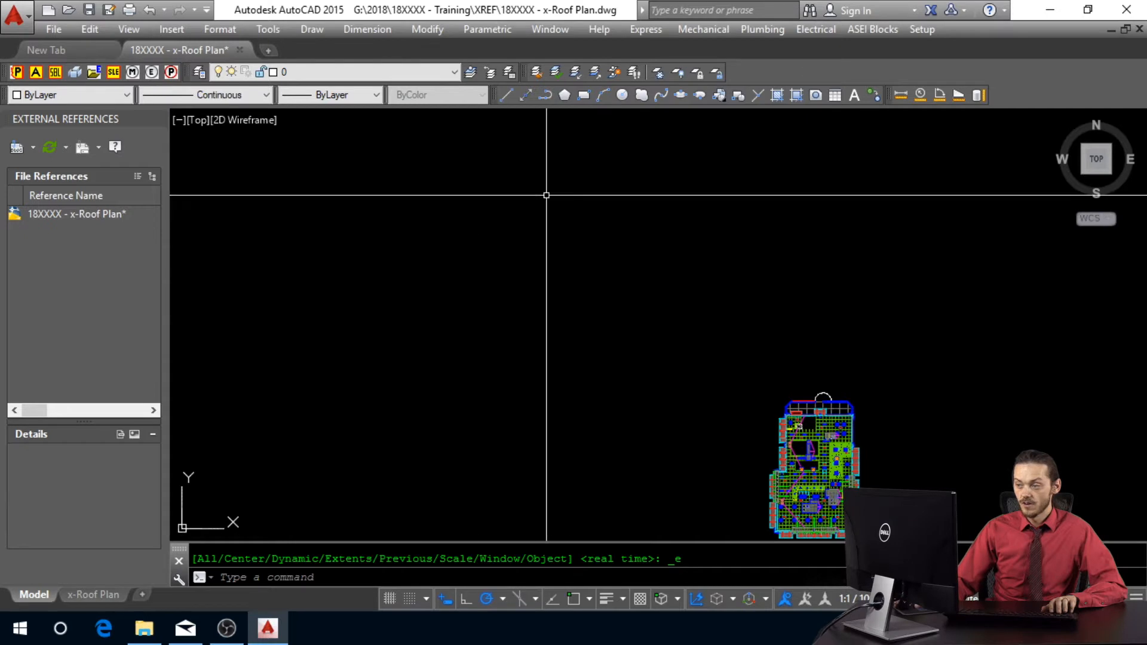
Step: Delete all stray objects outside the roof plan by selecting everything in the drawing except the plan itself
middle_click_drag(554, 247, 409, 173)
key("ctrl+a")
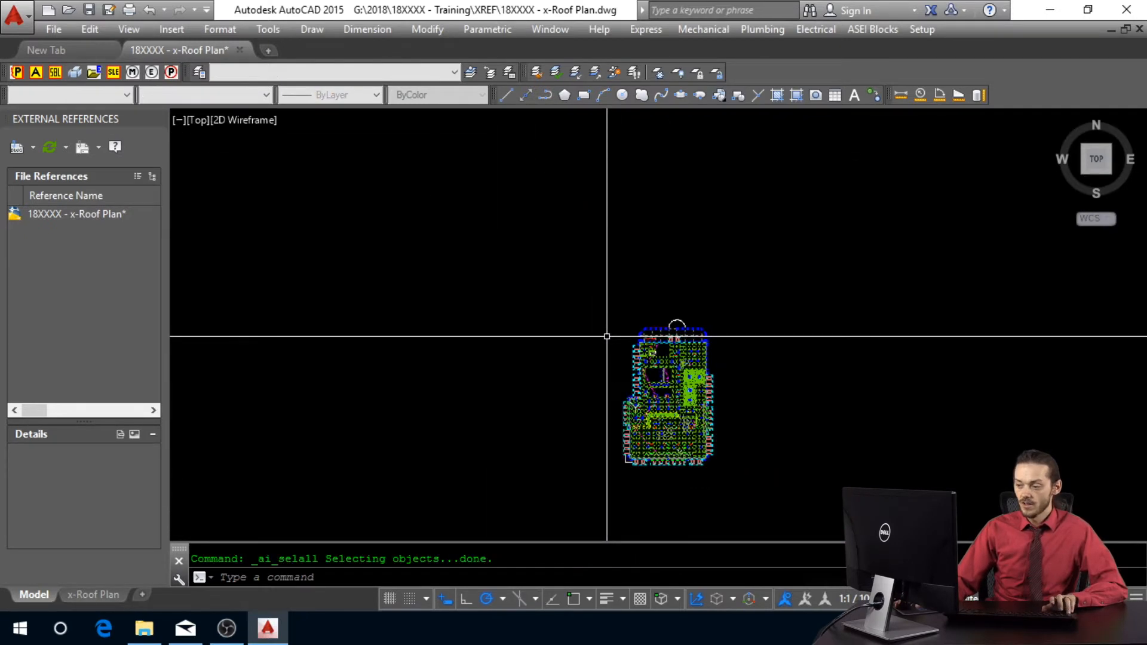
left_click(613, 311)
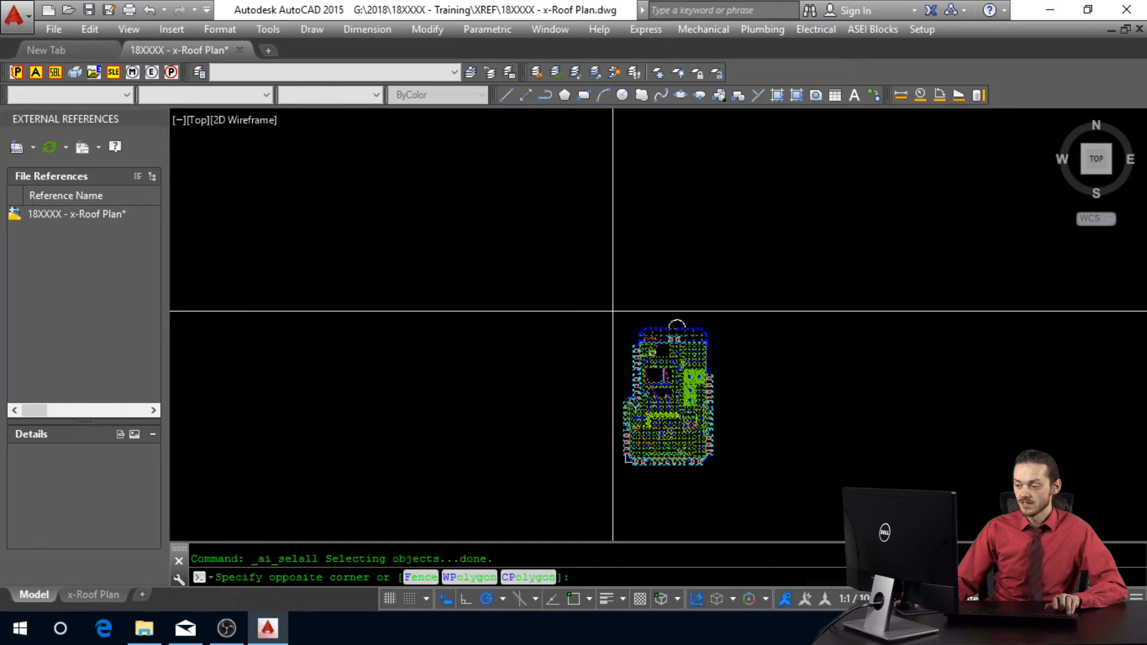
left_click(735, 480)
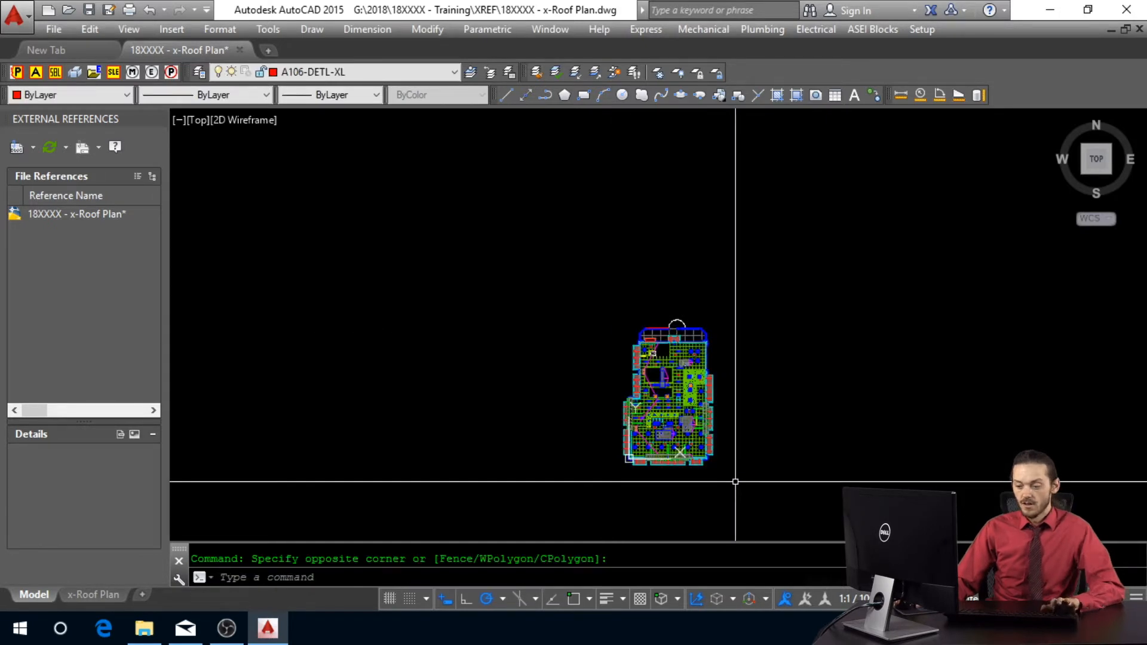
key("Delete")
middle_click(736, 472)
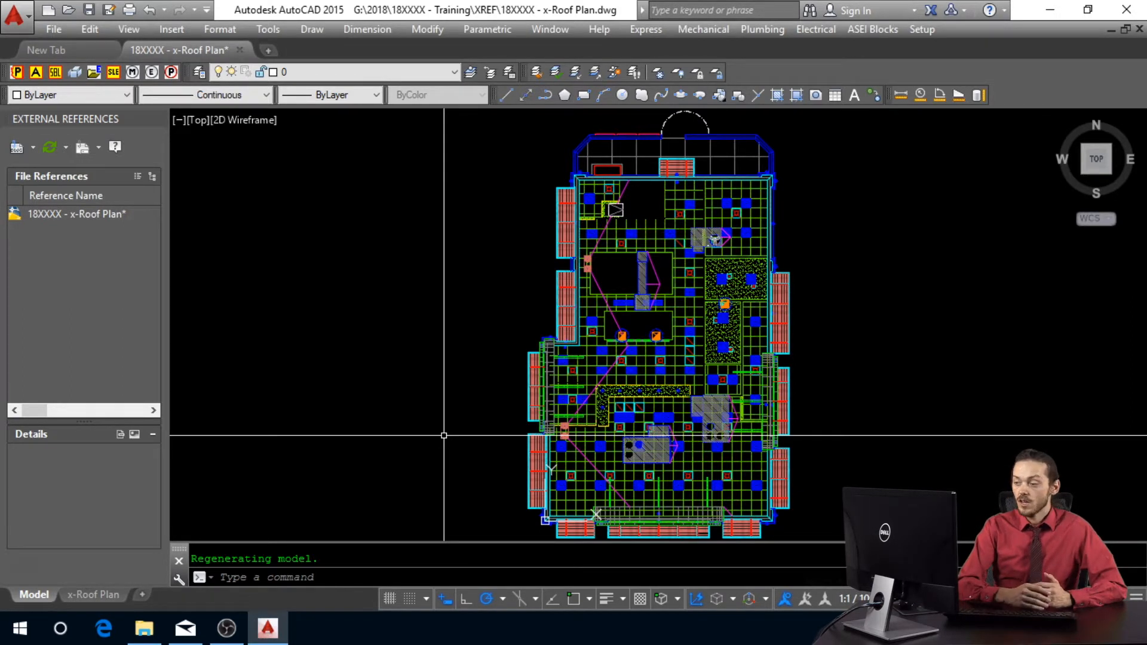
Step: Run the CFIX routine on the roof plan drawing and set all object properties to ByLayer
type("CFIX")
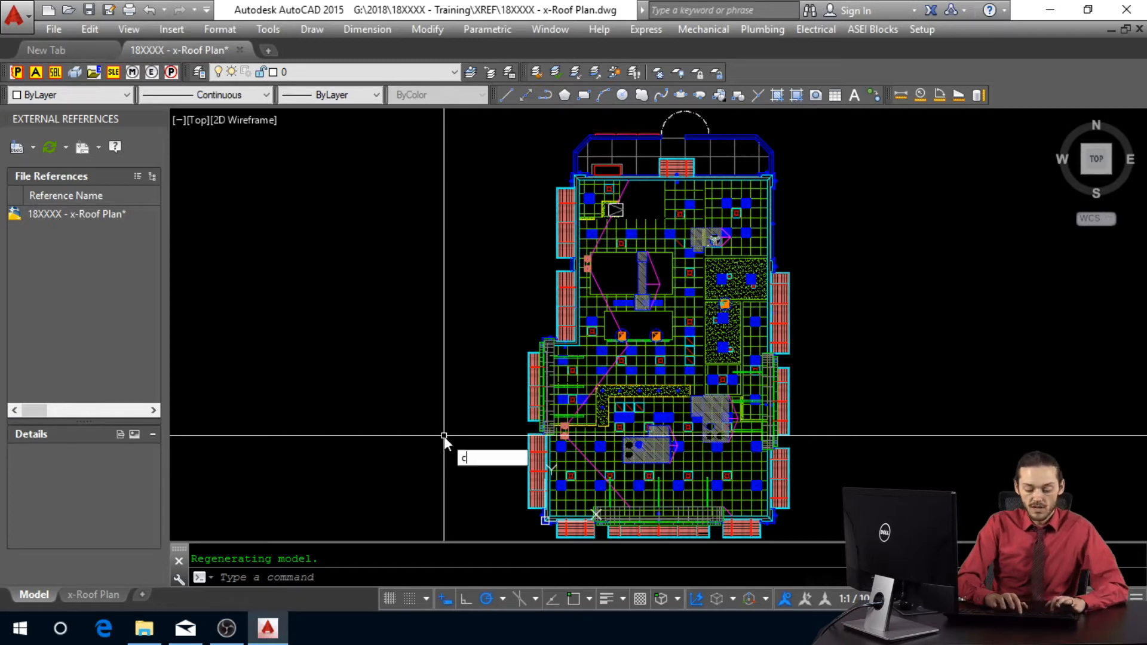
key("Return")
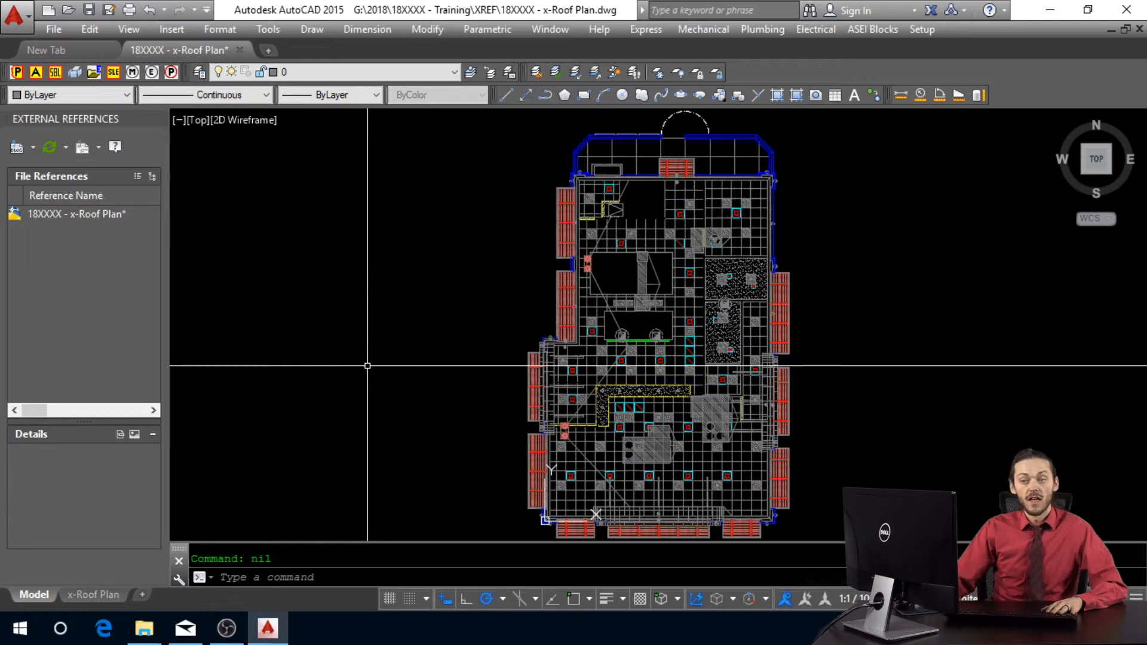
left_click(56, 71)
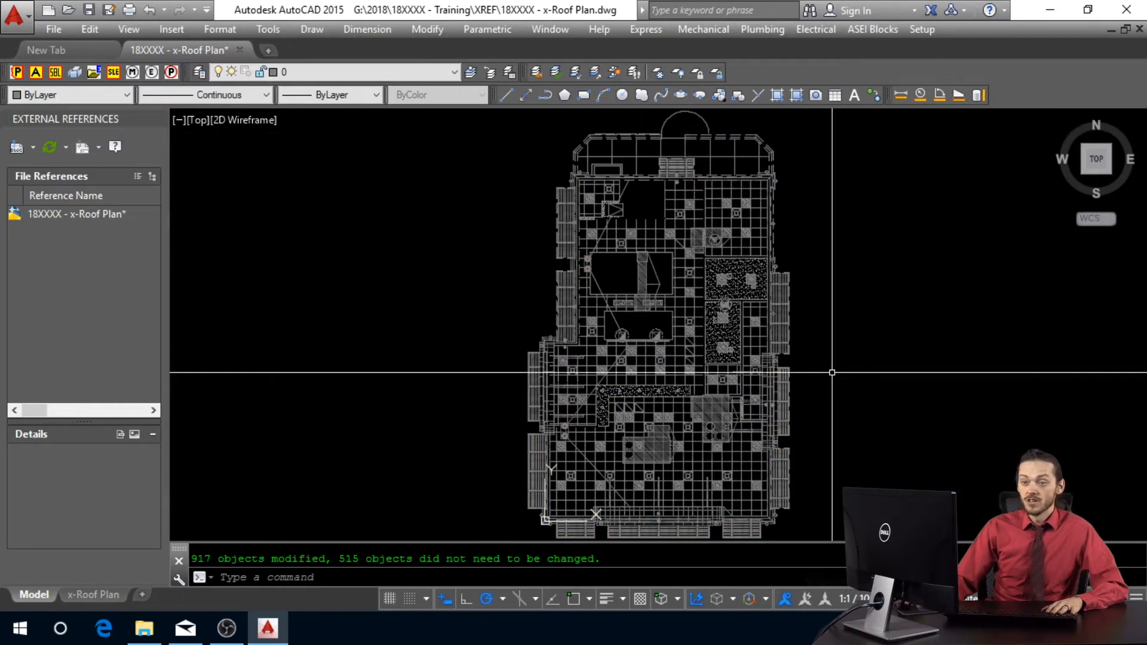
Step: Purge and audit the cleaned roof plan drawing, finishing with a save and close of the file
left_click(18, 72)
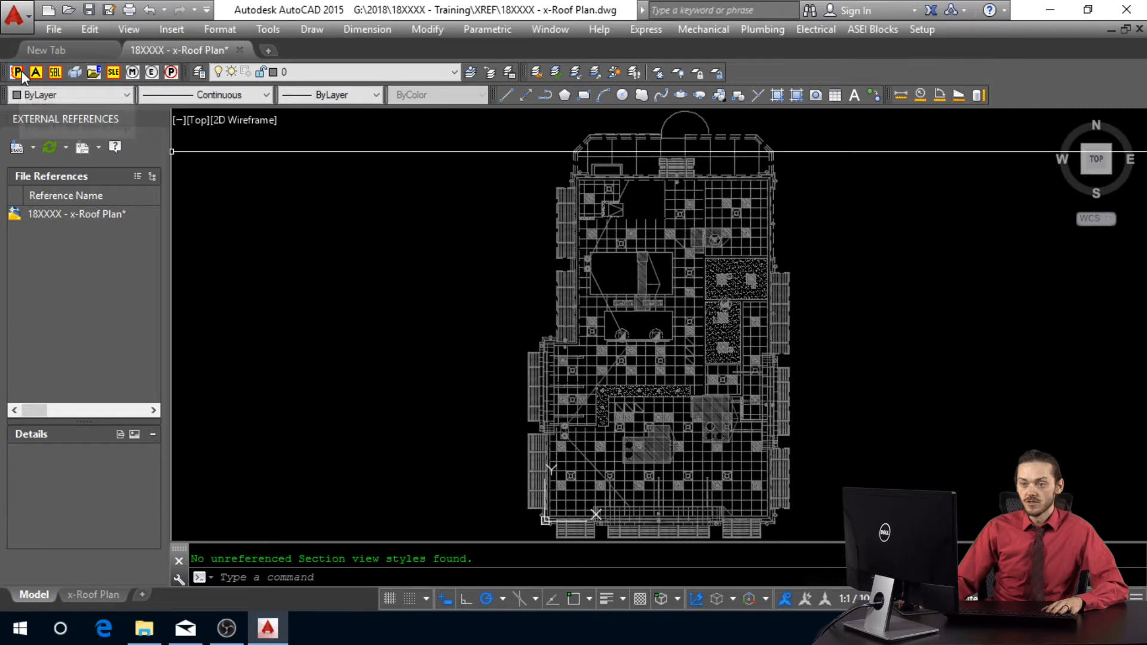
left_click(34, 72)
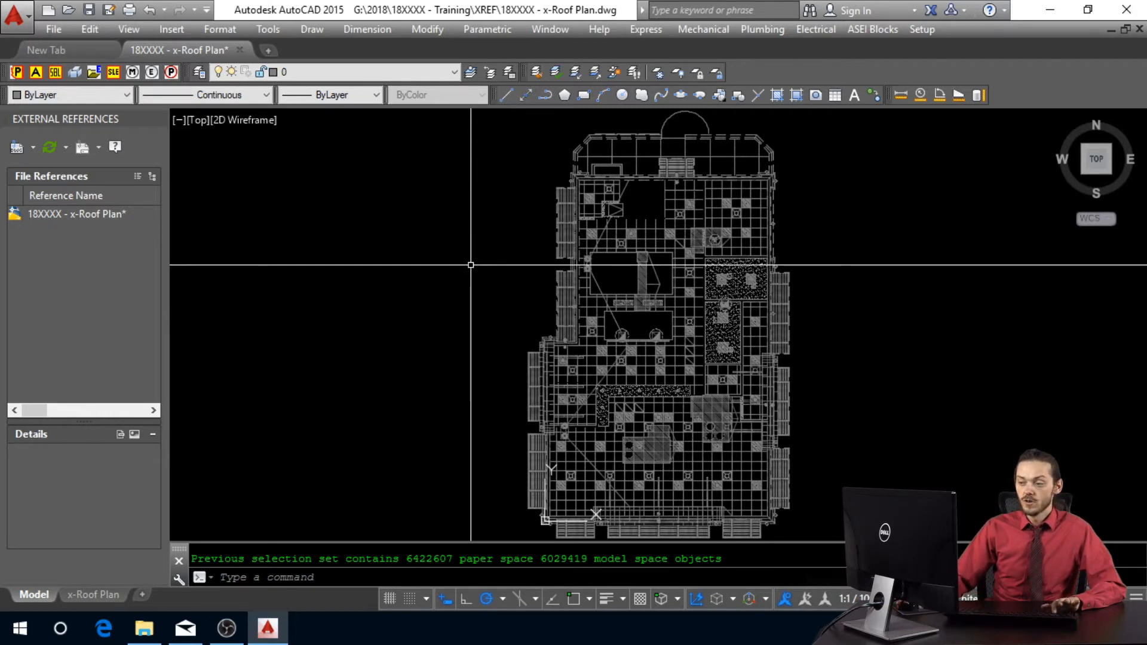
key("ctrl+s")
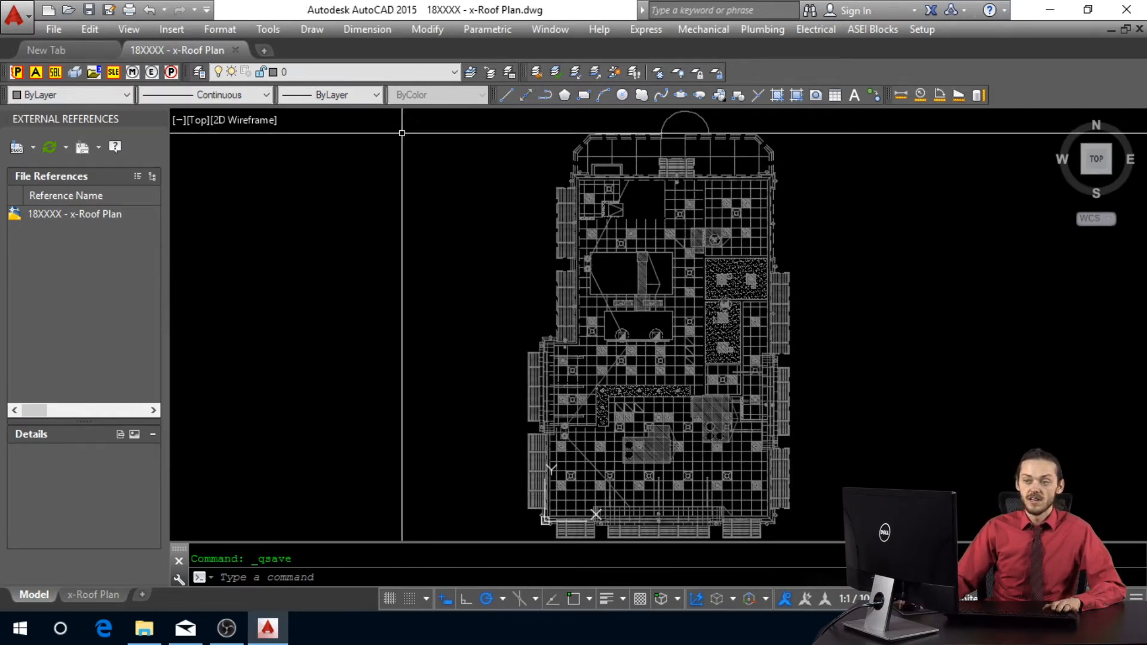
left_click(235, 49)
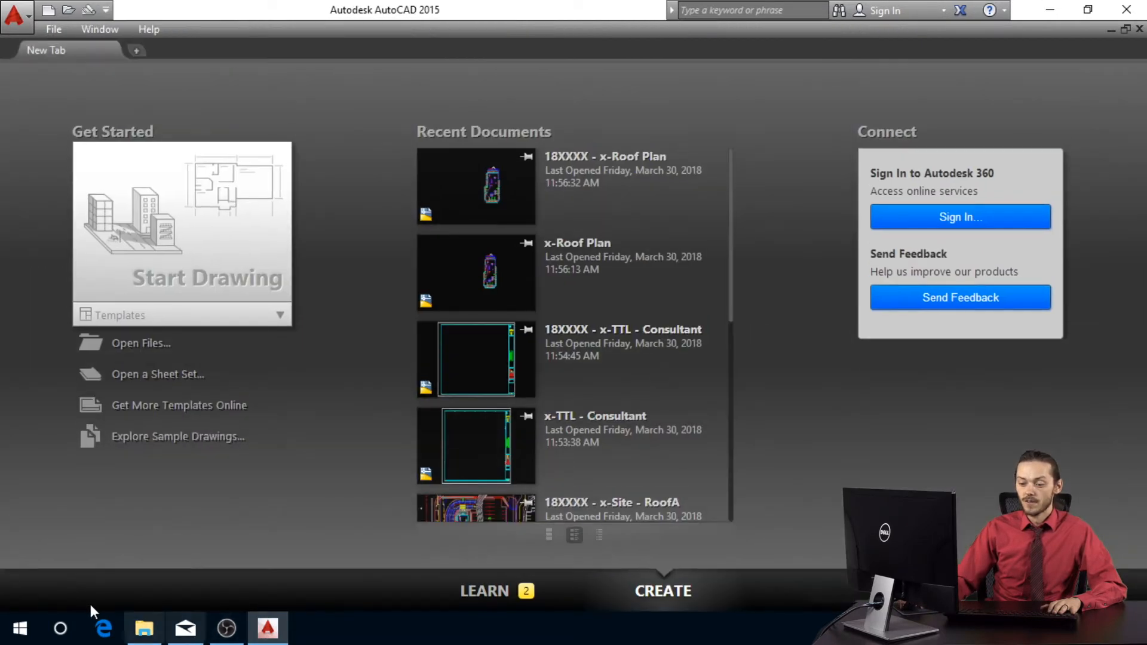
Step: Switch to File Explorer and open x-Floor Plan.dwg from the archive folder in AutoCAD
left_click(144, 628)
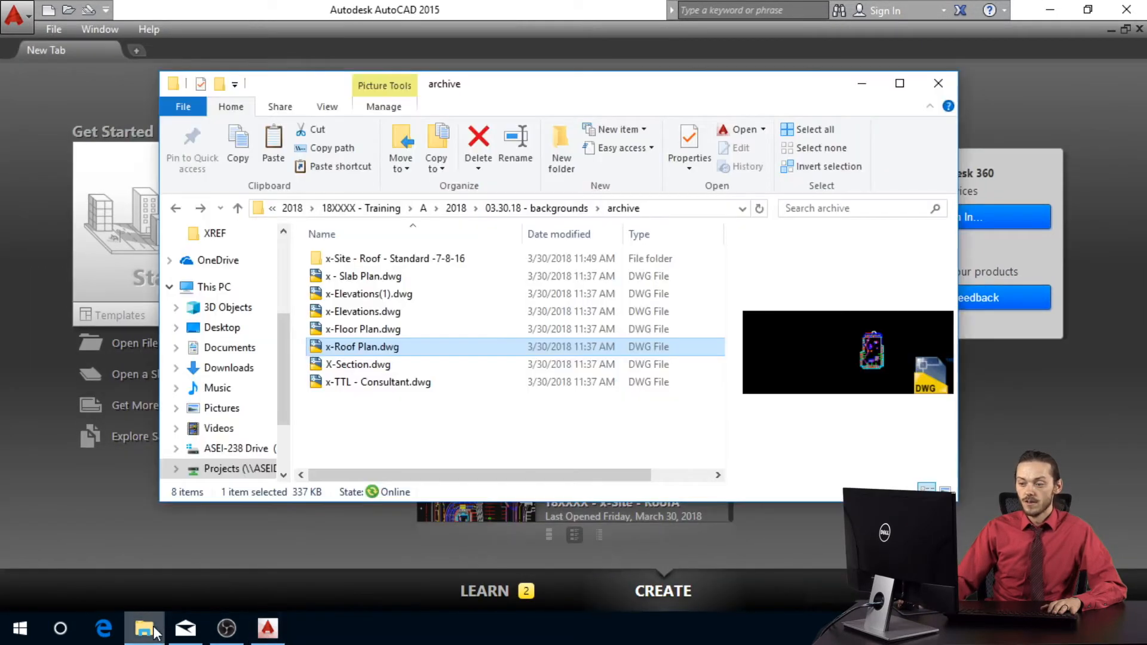
left_click(351, 334)
double_click(351, 334)
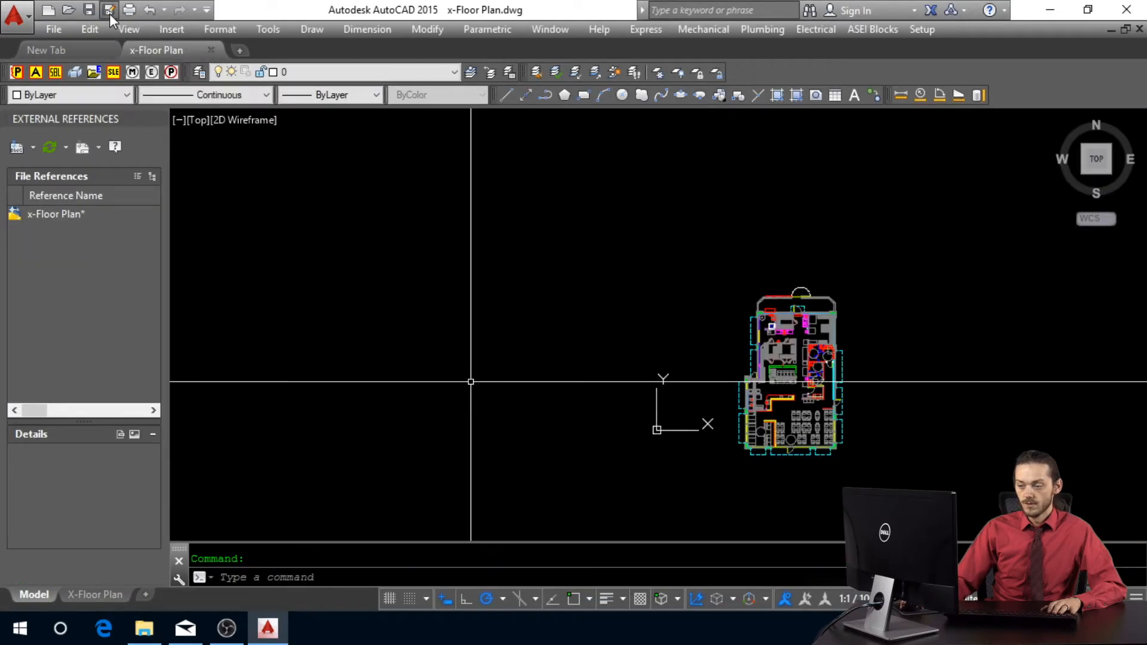
Step: Save the floor plan drawing to the 18XXXX - Training\XREF folder as "18XXXX - x-Floor Plan.dwg"
left_click(110, 12)
left_click(443, 184)
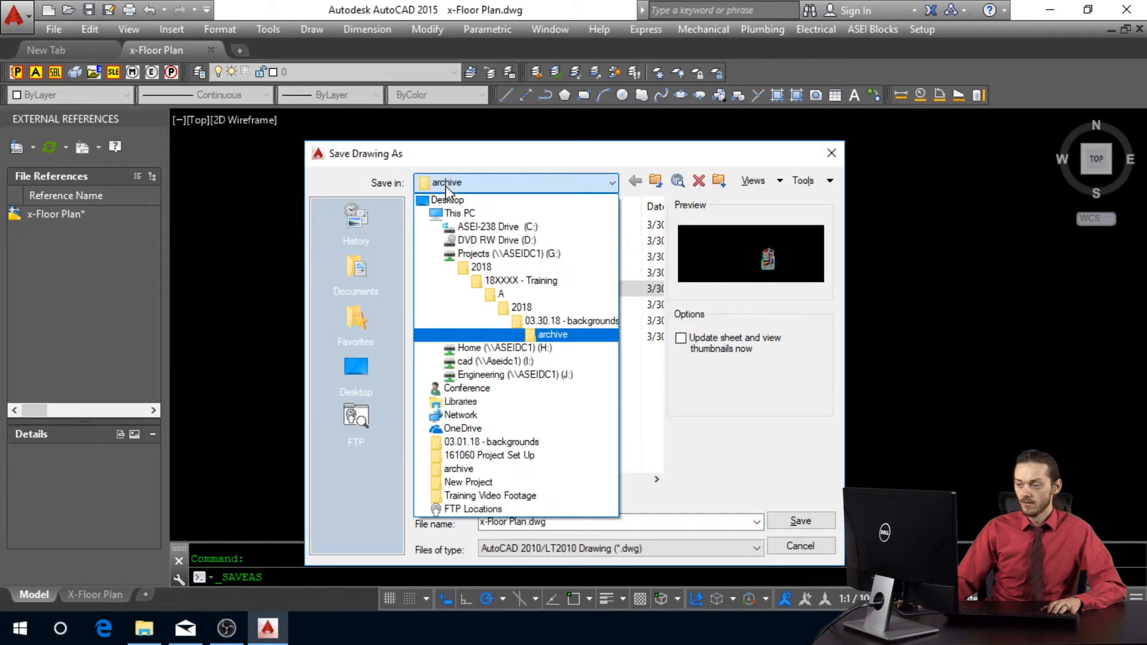
left_click(493, 285)
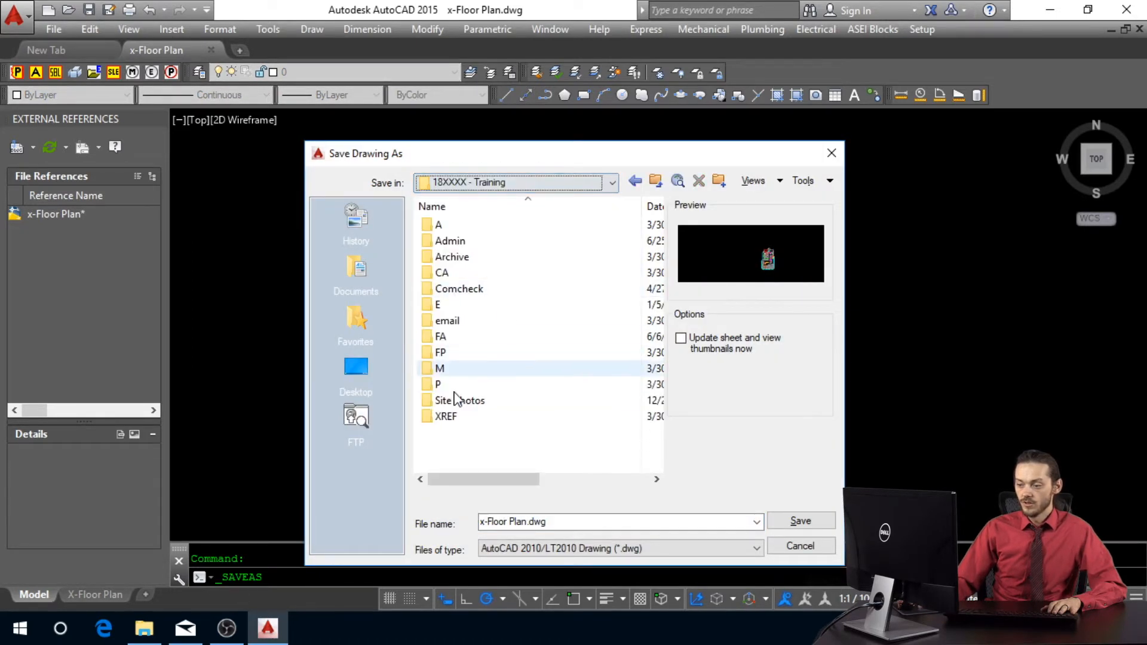
double_click(449, 418)
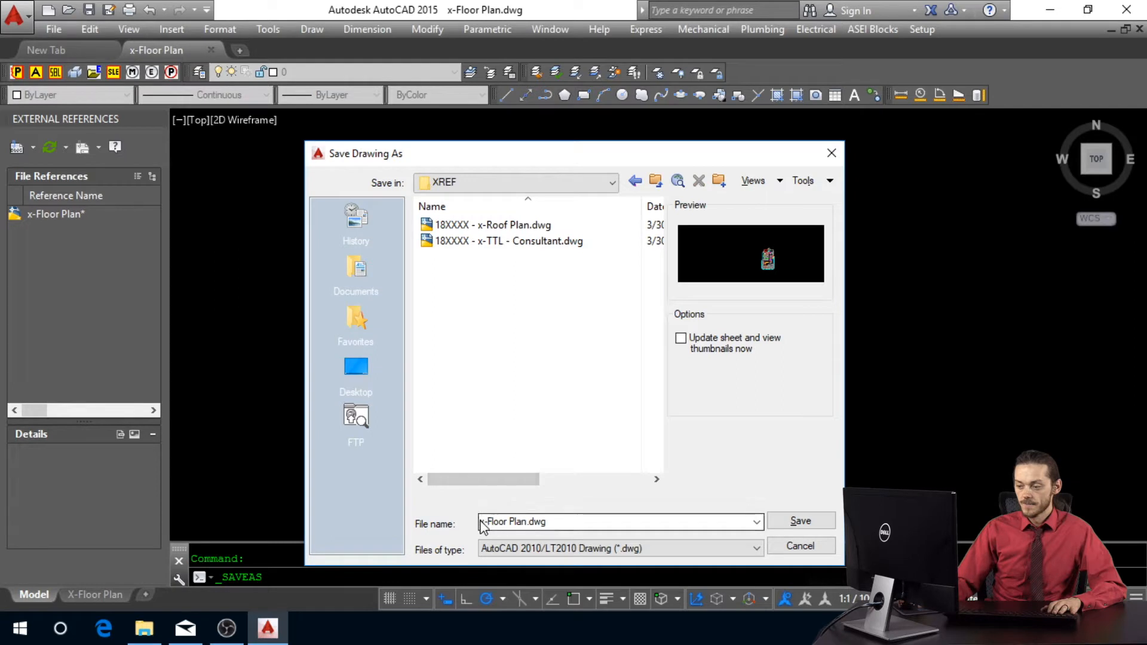
left_click(482, 523)
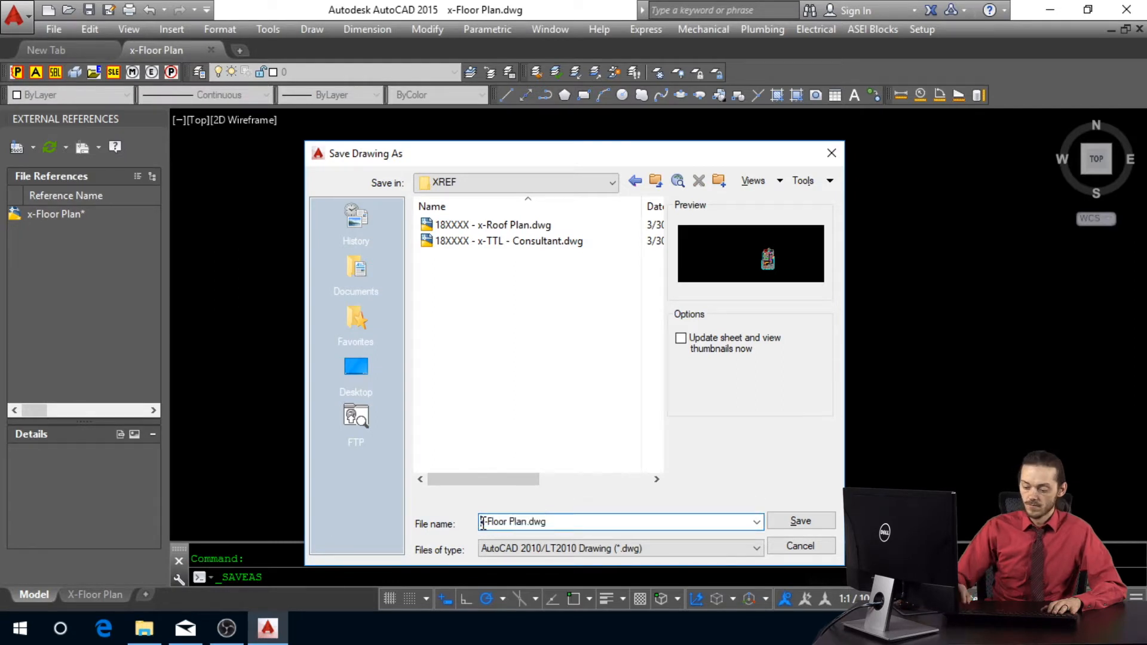
type("18XXXX -")
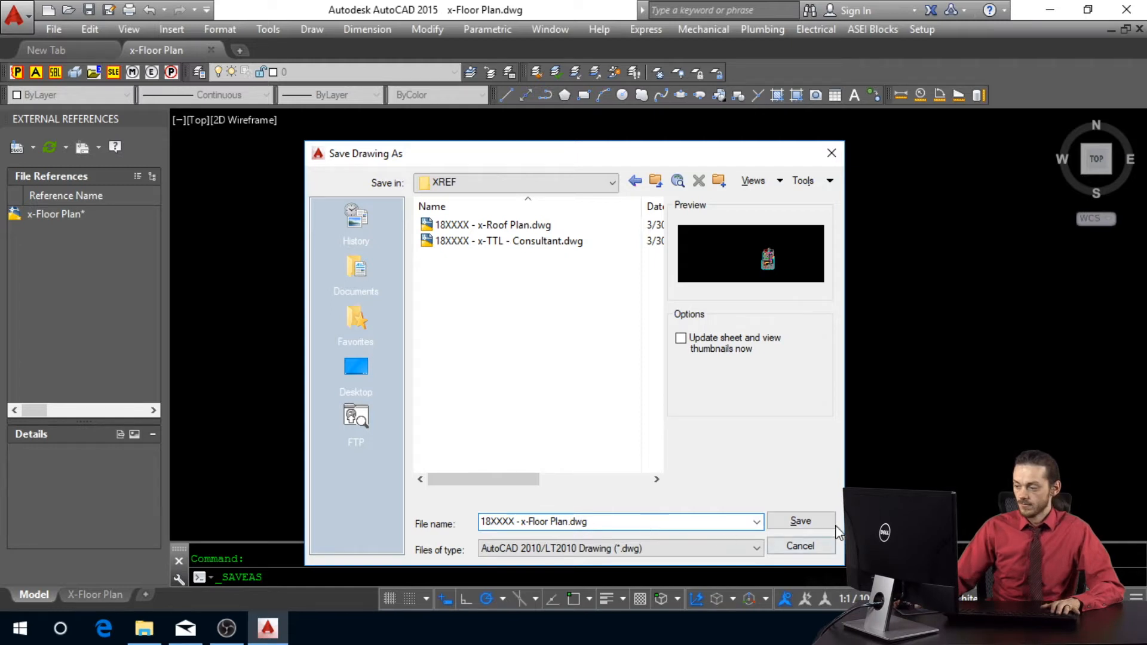
left_click(801, 521)
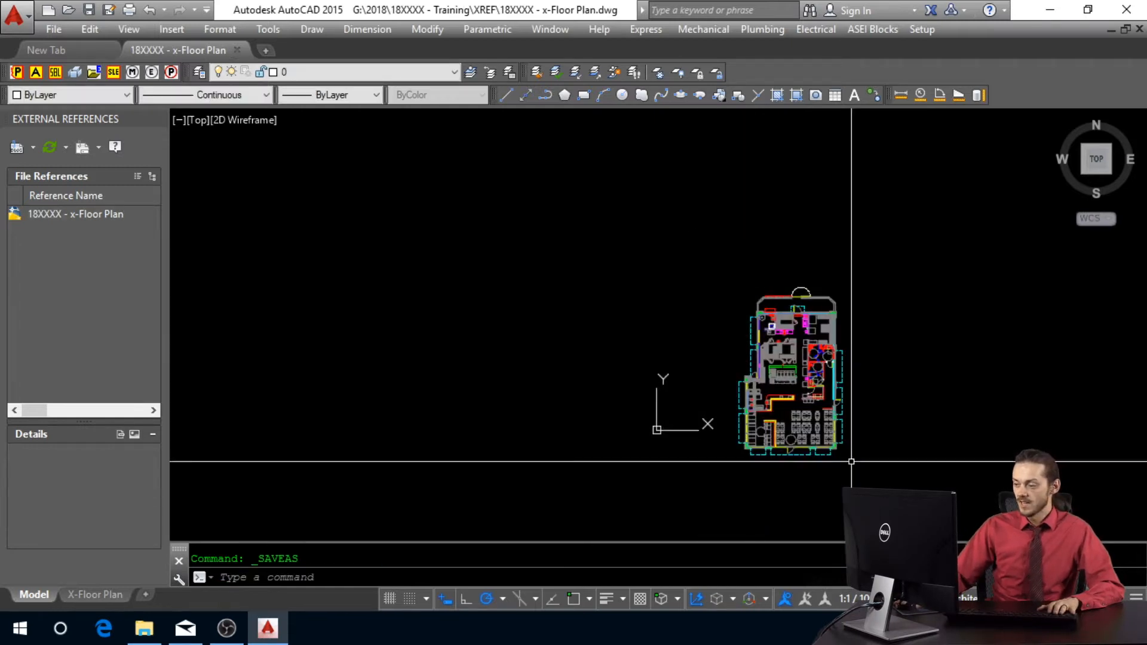
Step: Thaw and turn on all layers of the floor plan drawing in the layer manager
middle_click(660, 254)
middle_click(660, 254)
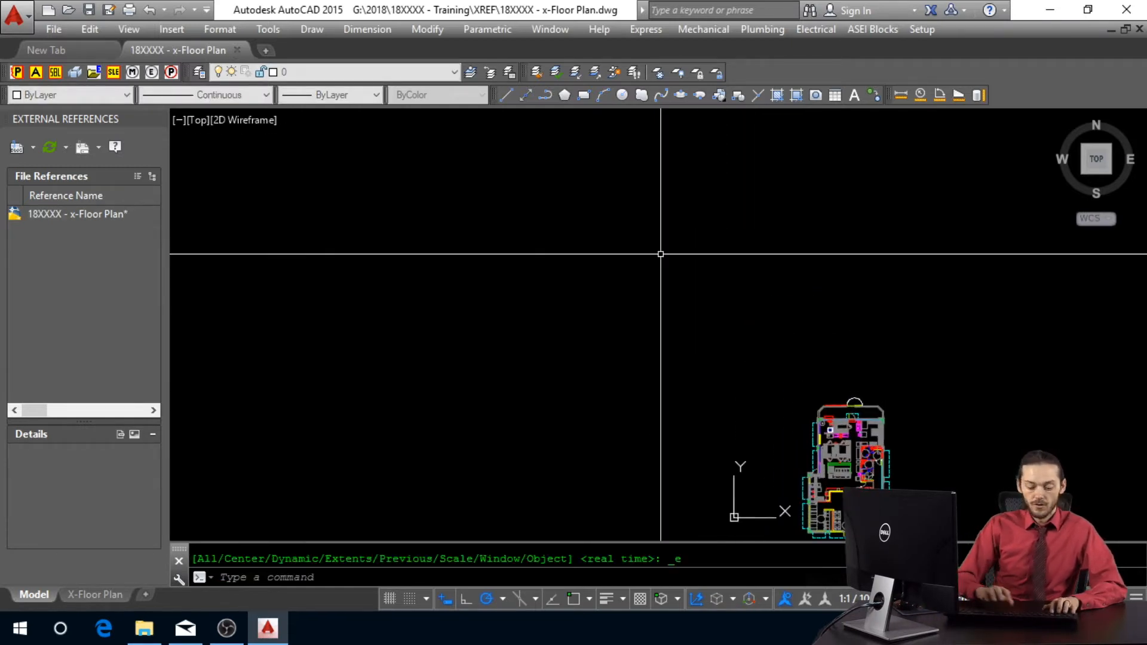
type("la")
key("Return")
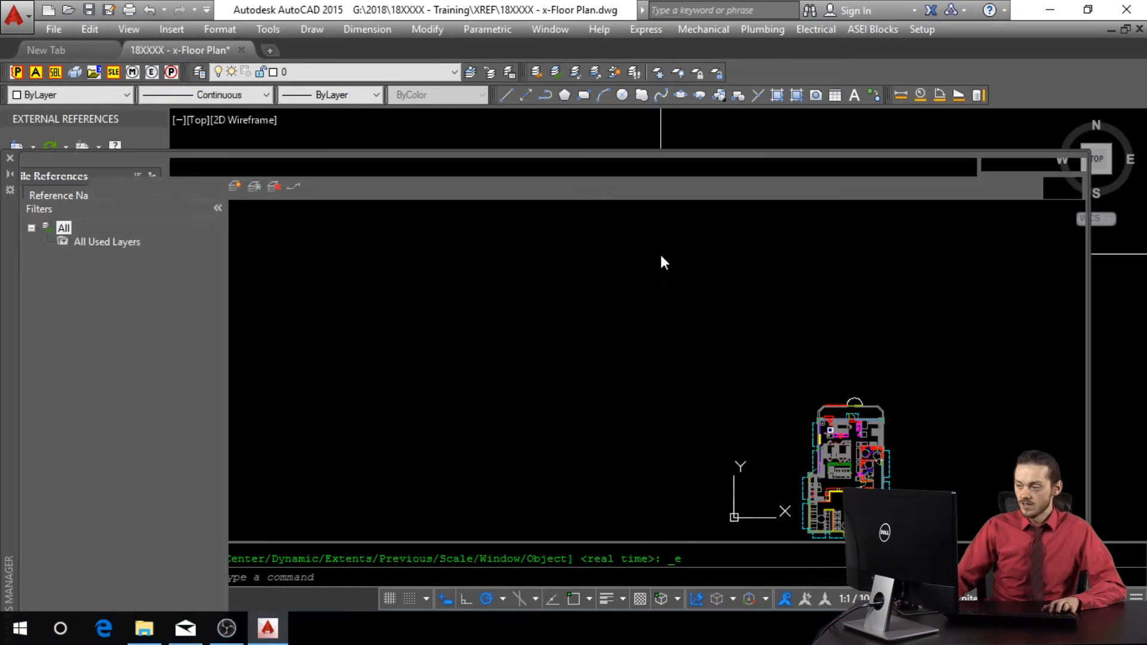
left_click(704, 209)
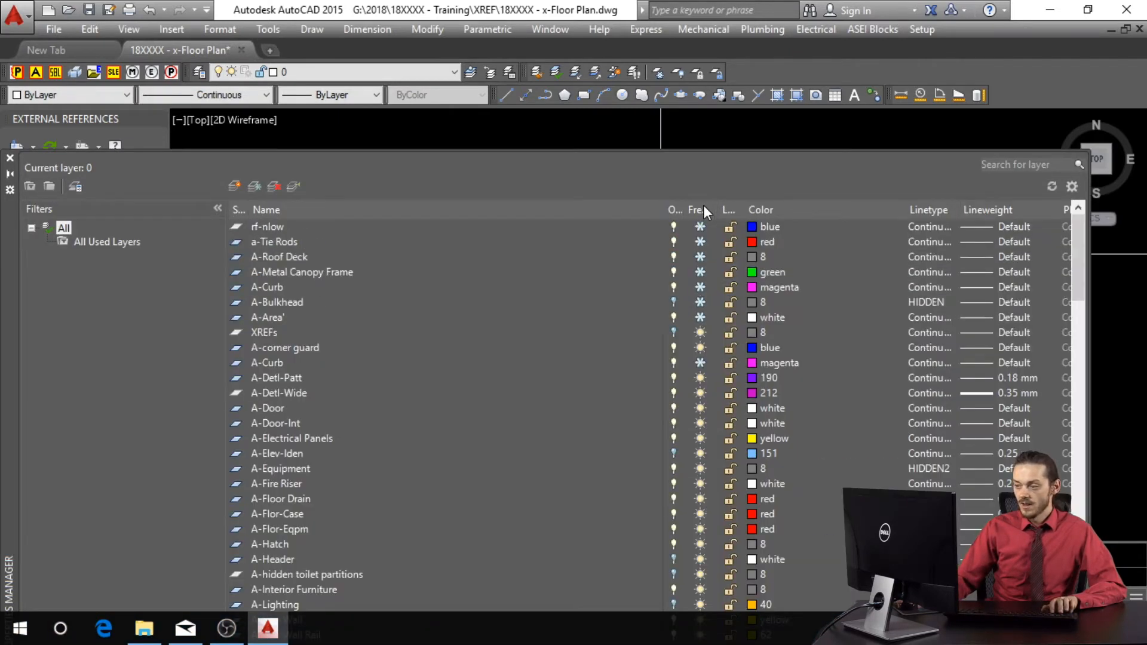
left_click(669, 270)
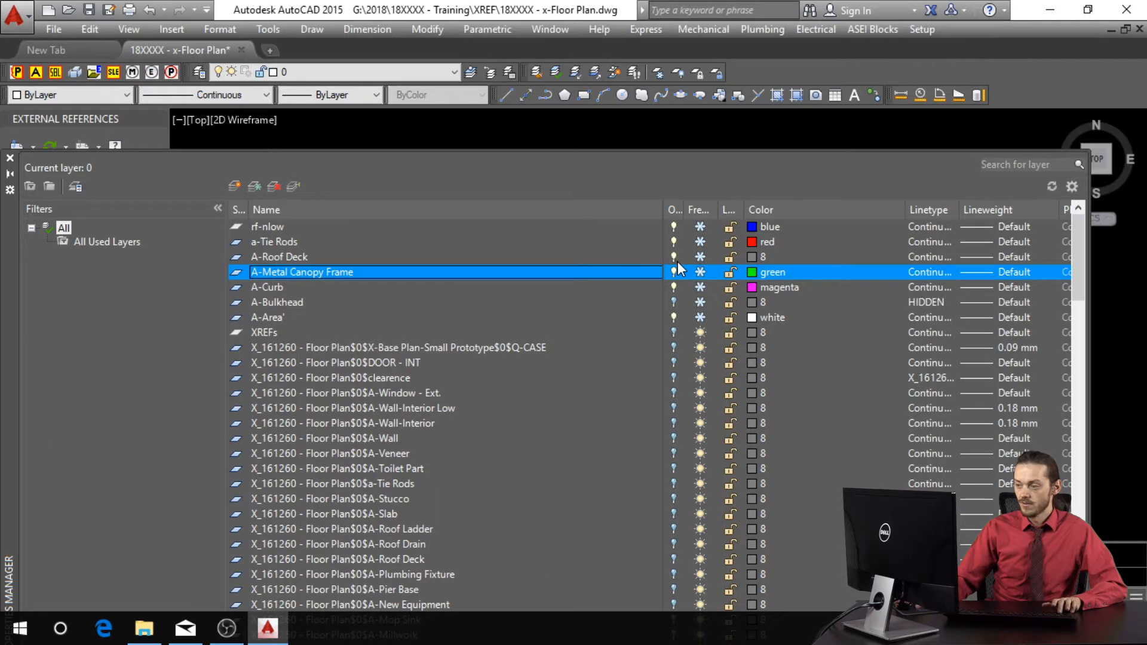
key("ctrl+a")
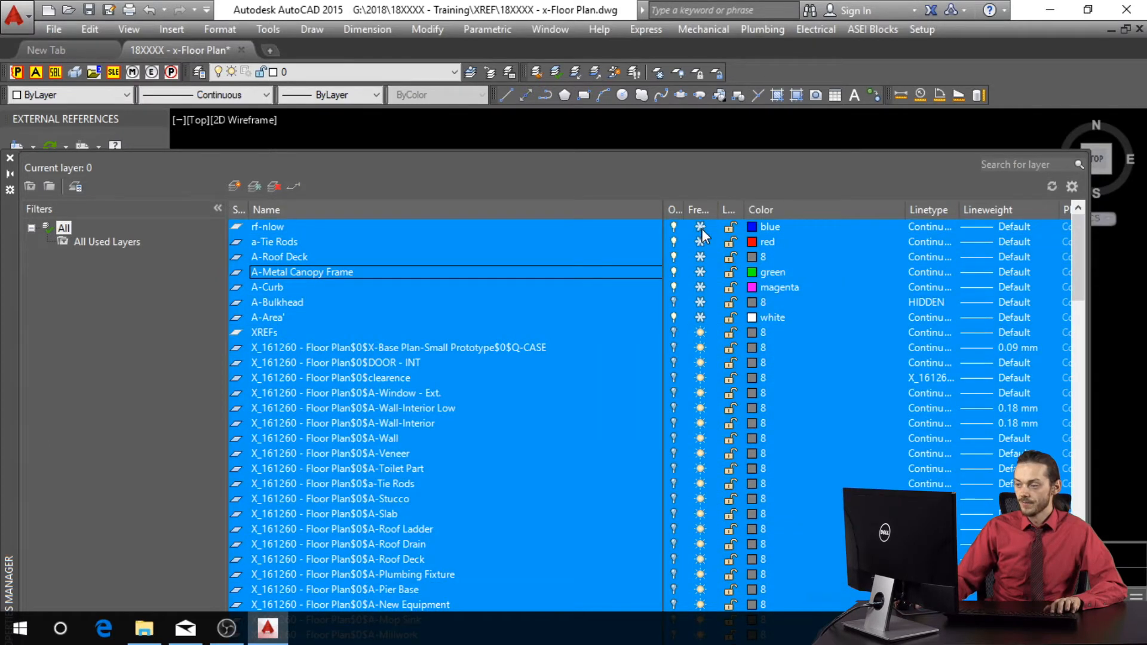
left_click(700, 227)
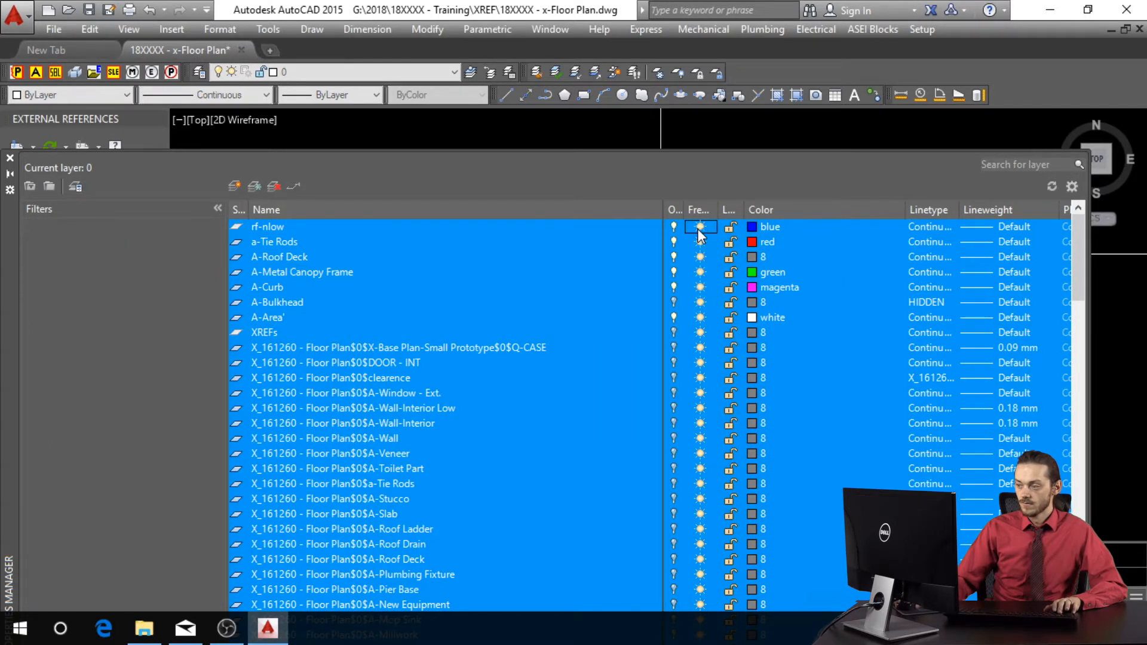
left_click(673, 213)
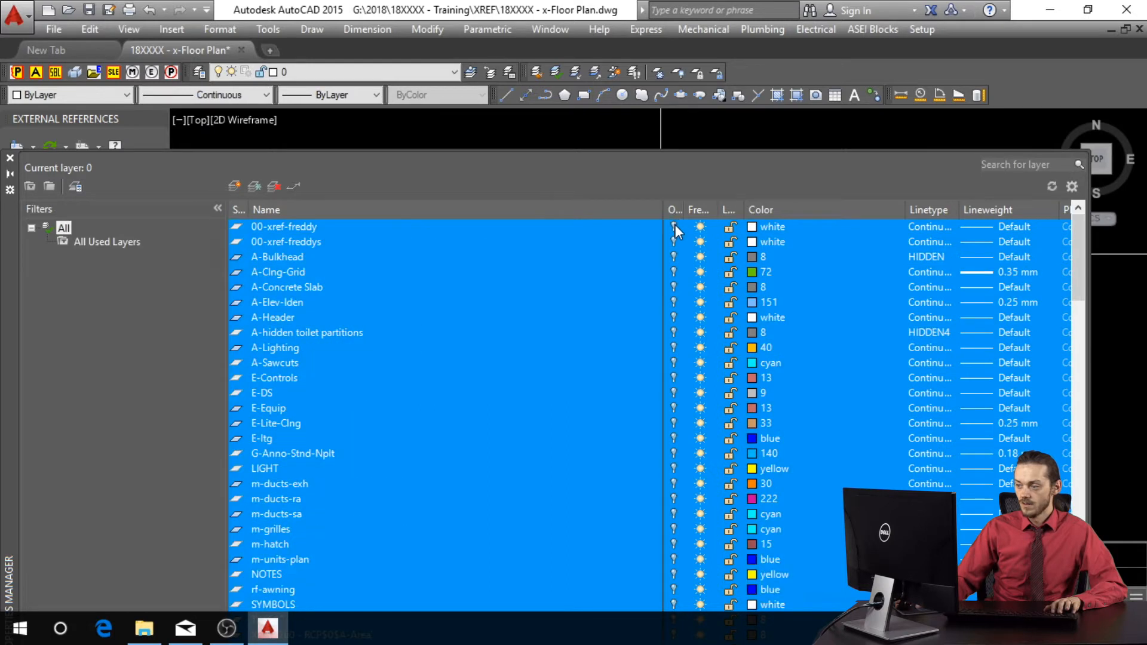
left_click(674, 227)
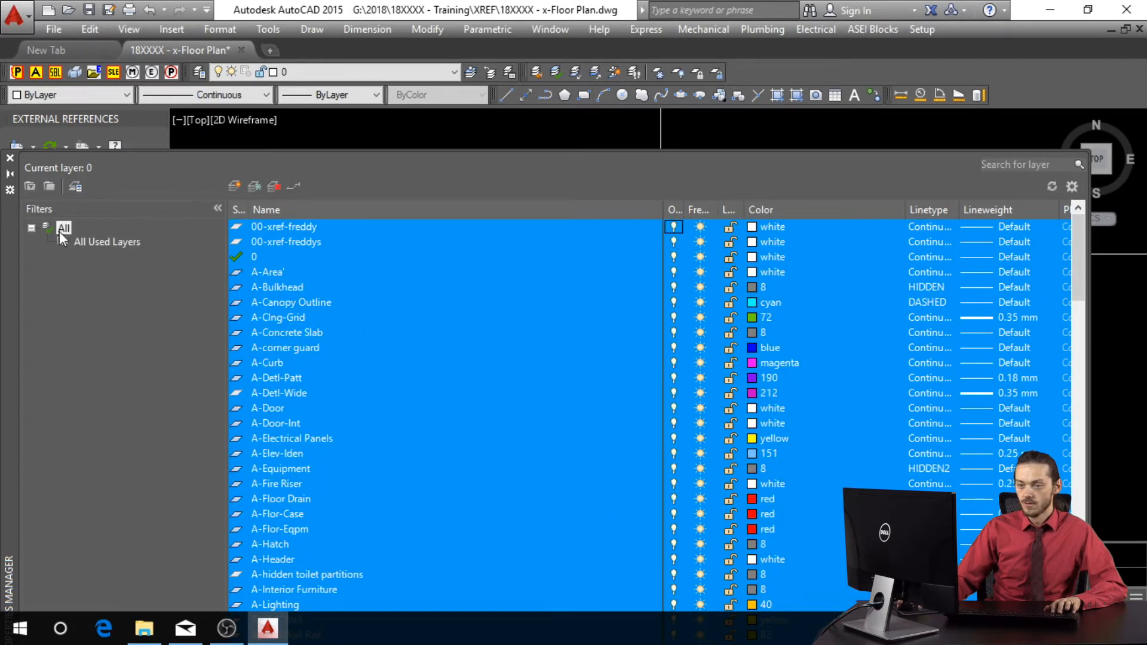
left_click(9, 159)
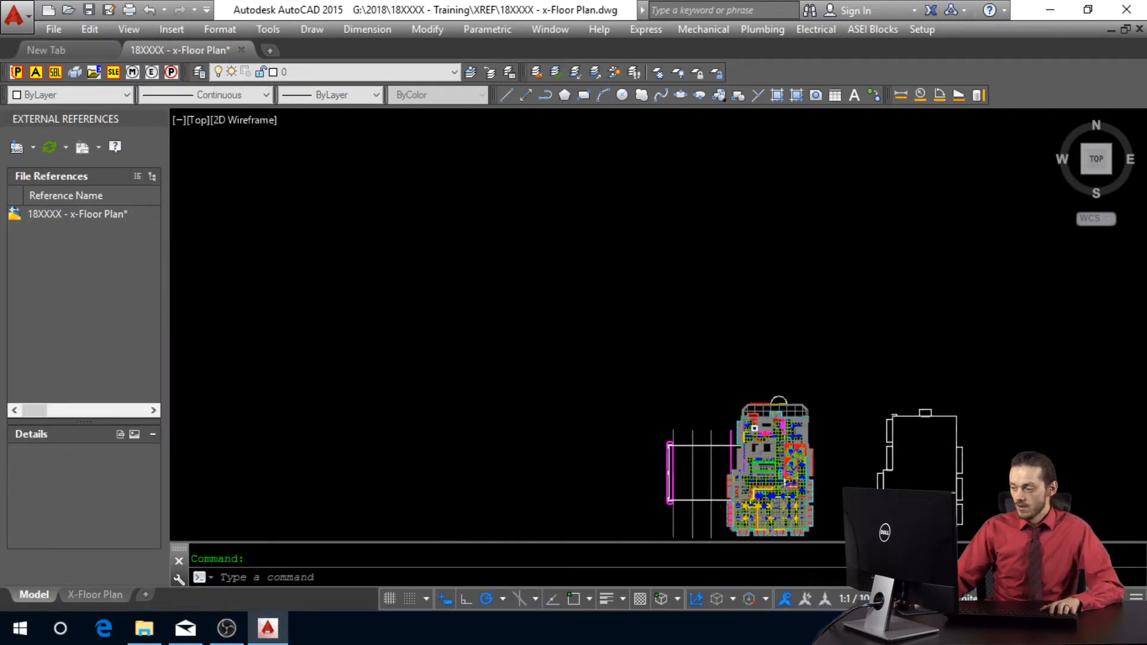
Step: Delete the stray building outline standing to the right of the floor plan
middle_click(768, 248)
middle_click(768, 249)
left_click(766, 238)
left_click(898, 390)
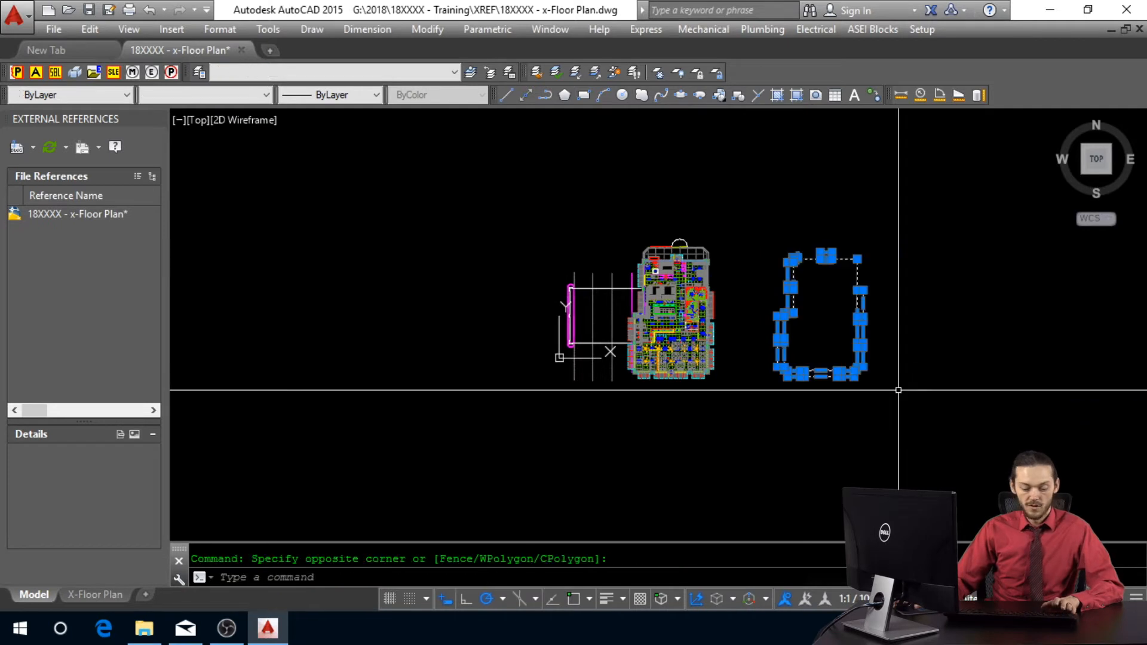
key("Delete")
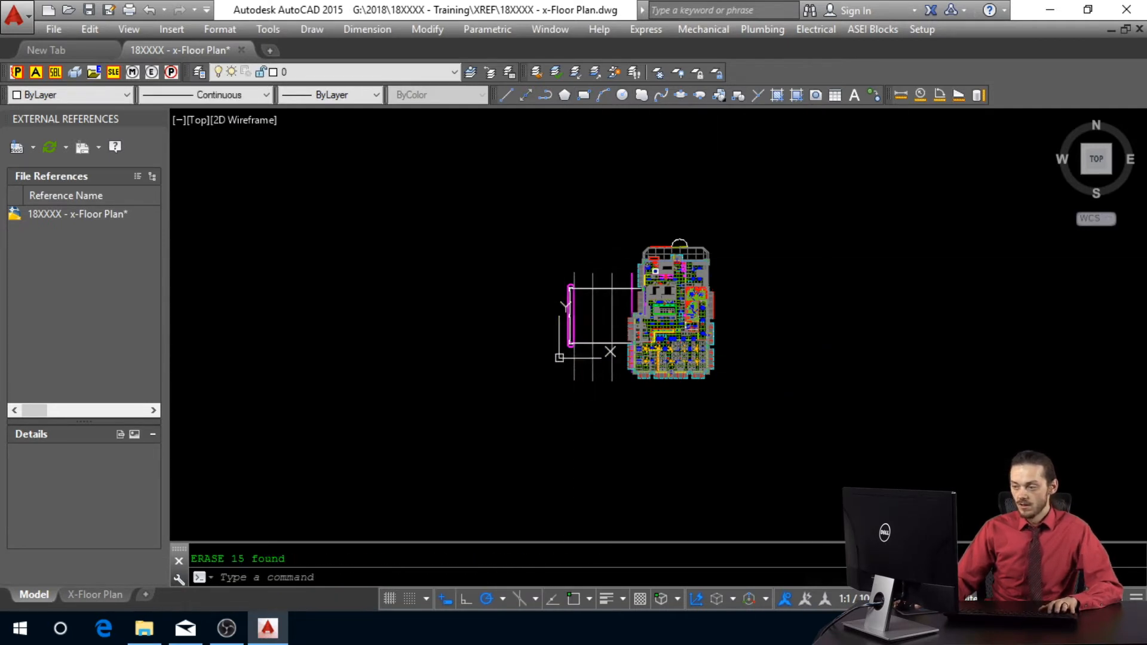
Step: Delete the remaining stray object far from the floor plan by selecting everything except the plan and its adjoining linework
middle_click(824, 340)
middle_click(824, 341)
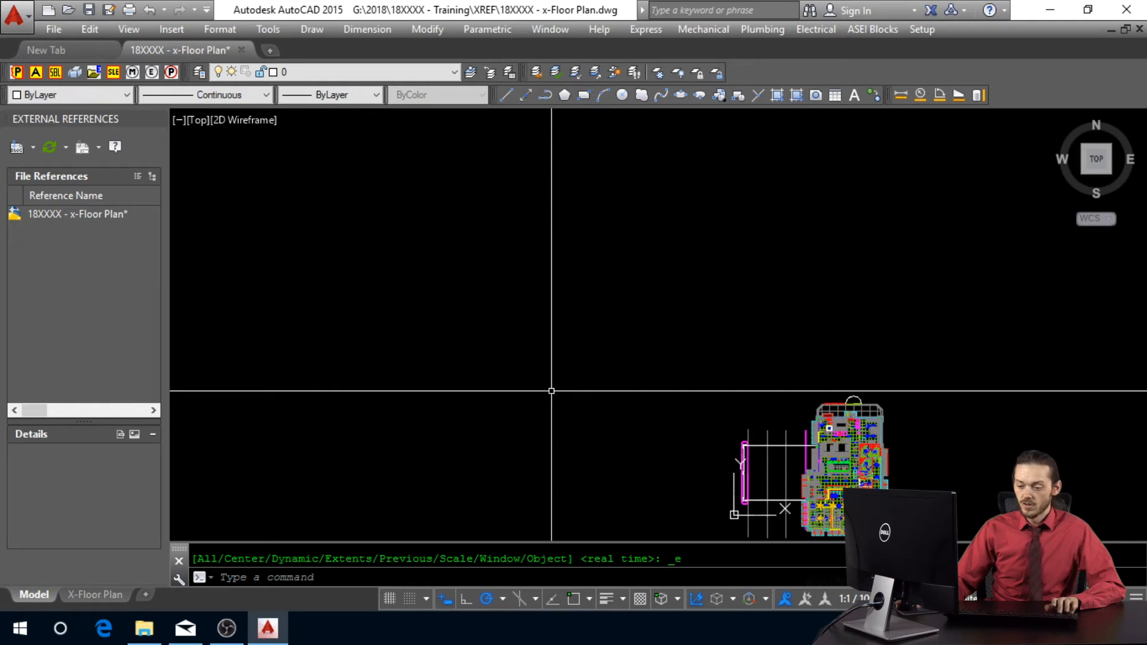
key("ctrl+a")
left_click(644, 365)
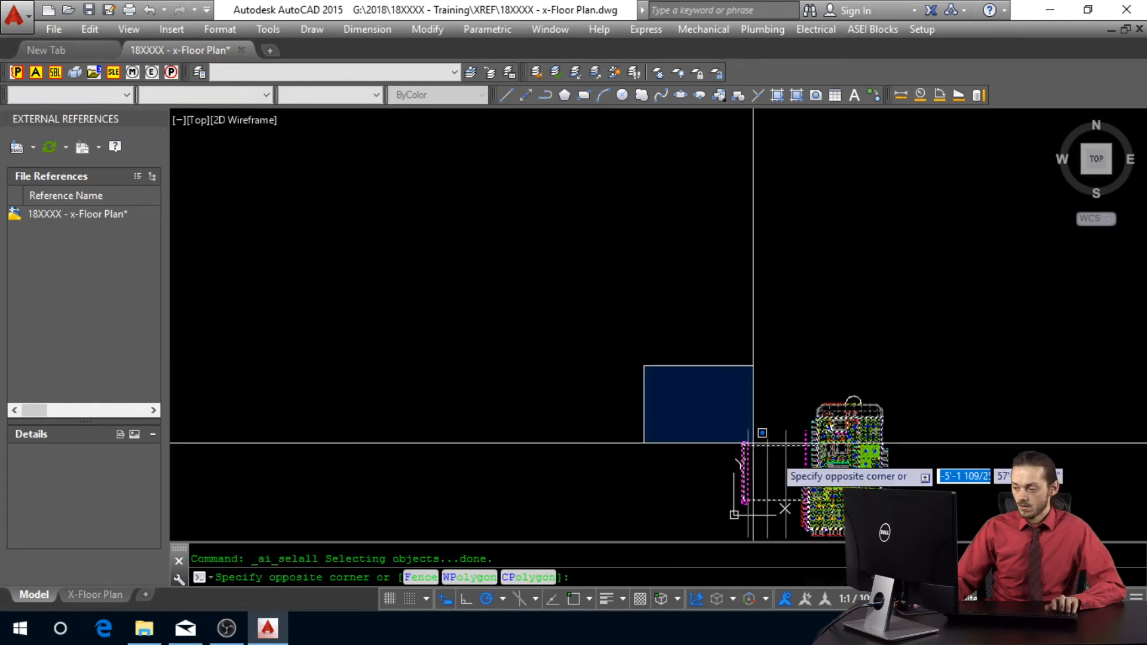
middle_click_drag(839, 471, 705, 316)
left_click(852, 434)
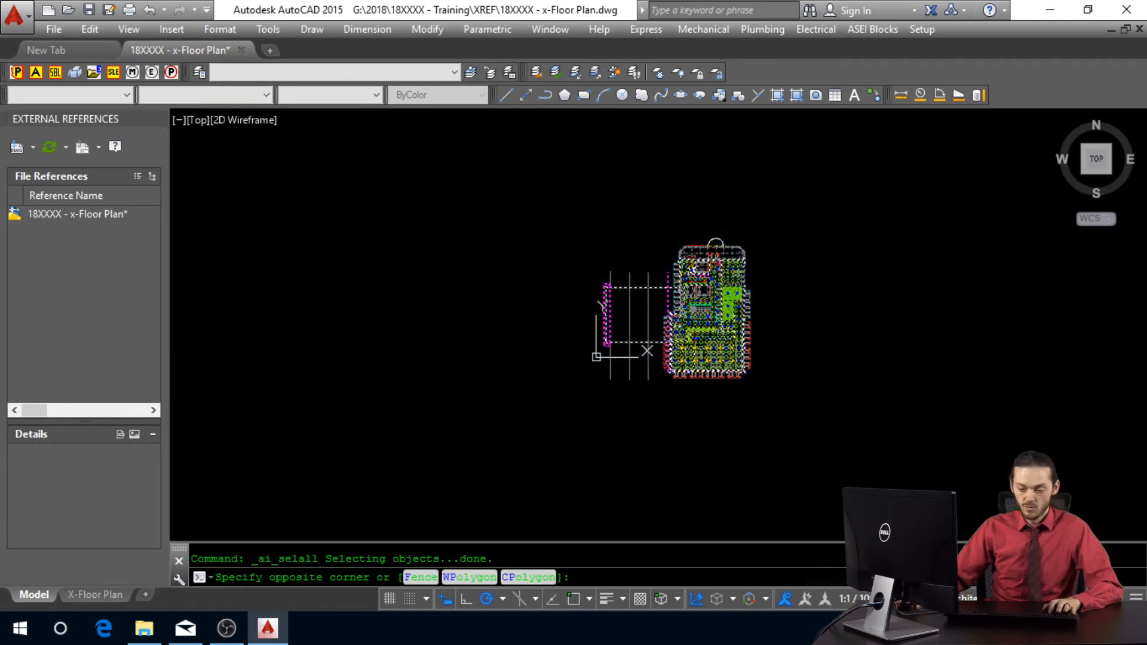
key("Delete")
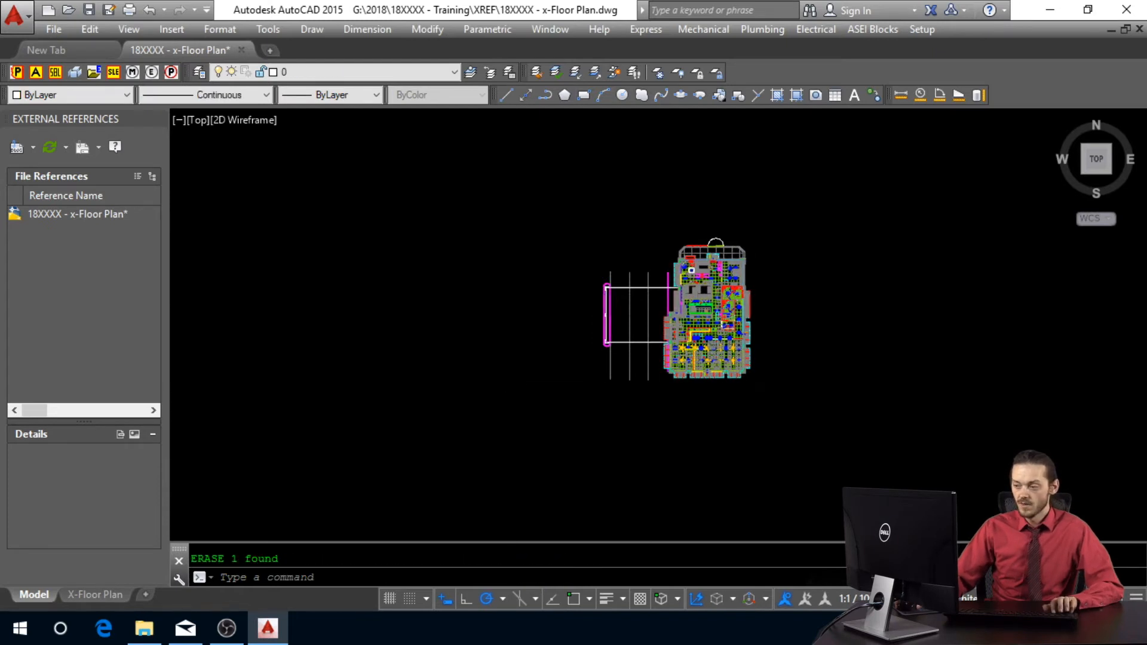
scroll(685, 305, "up", 4)
middle_click(777, 389)
middle_click(776, 389)
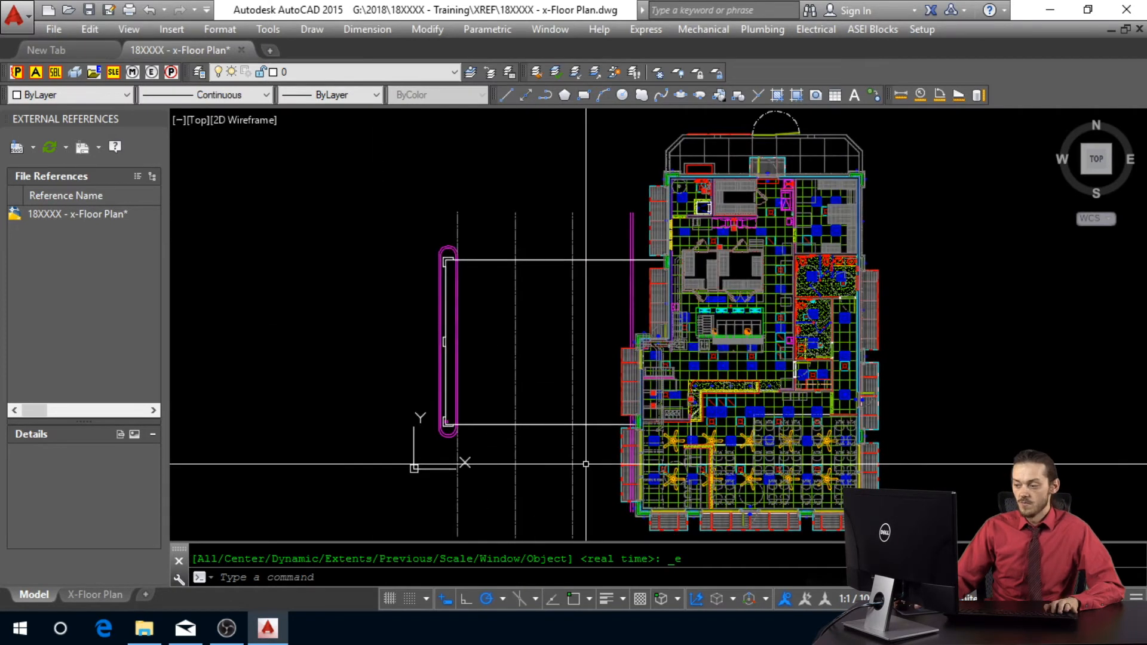
Step: Run CFIX on the floor plan drawing to turn all its linework grey, and save it
scroll(794, 454, "up", 6)
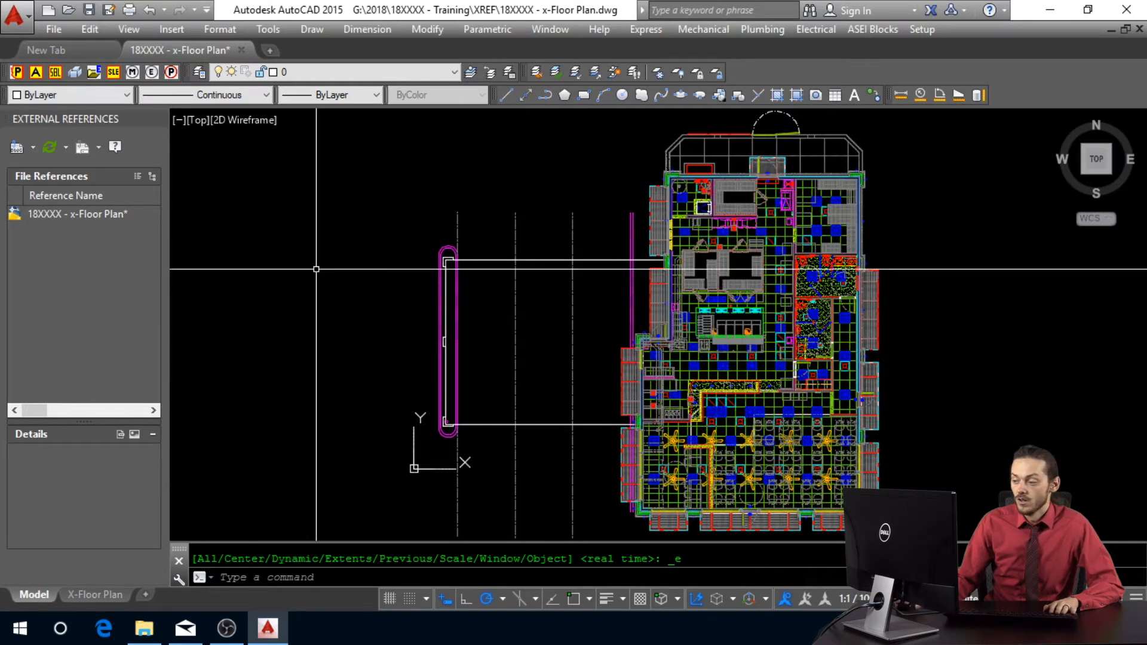
type("CF")
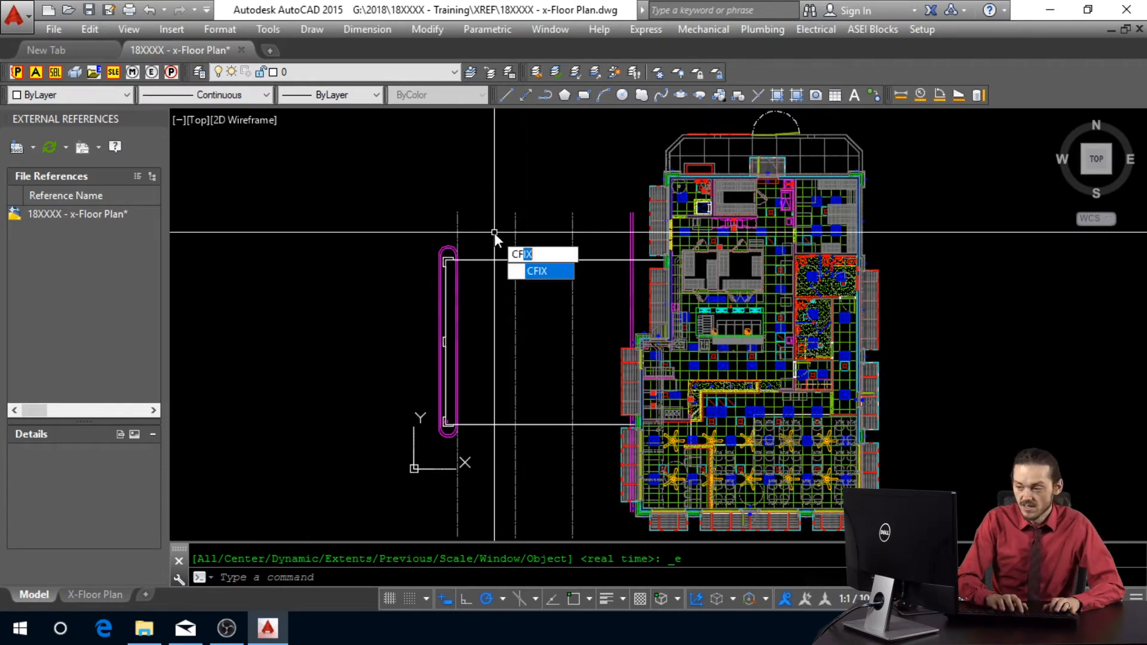
type("IX")
key("Return")
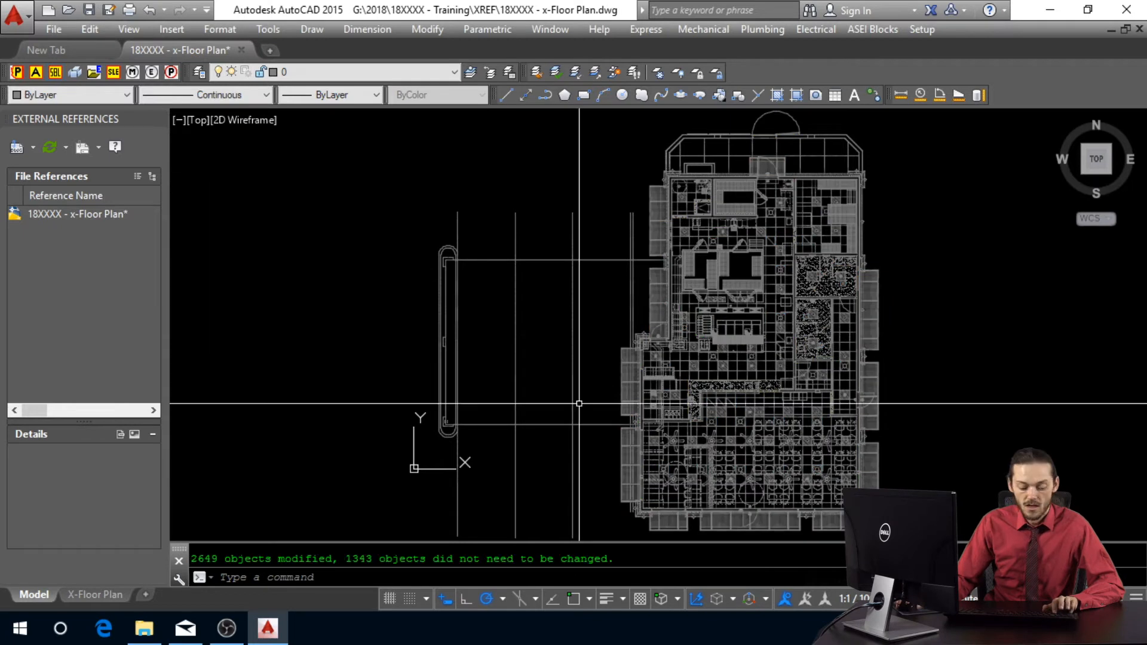
key("ctrl+s")
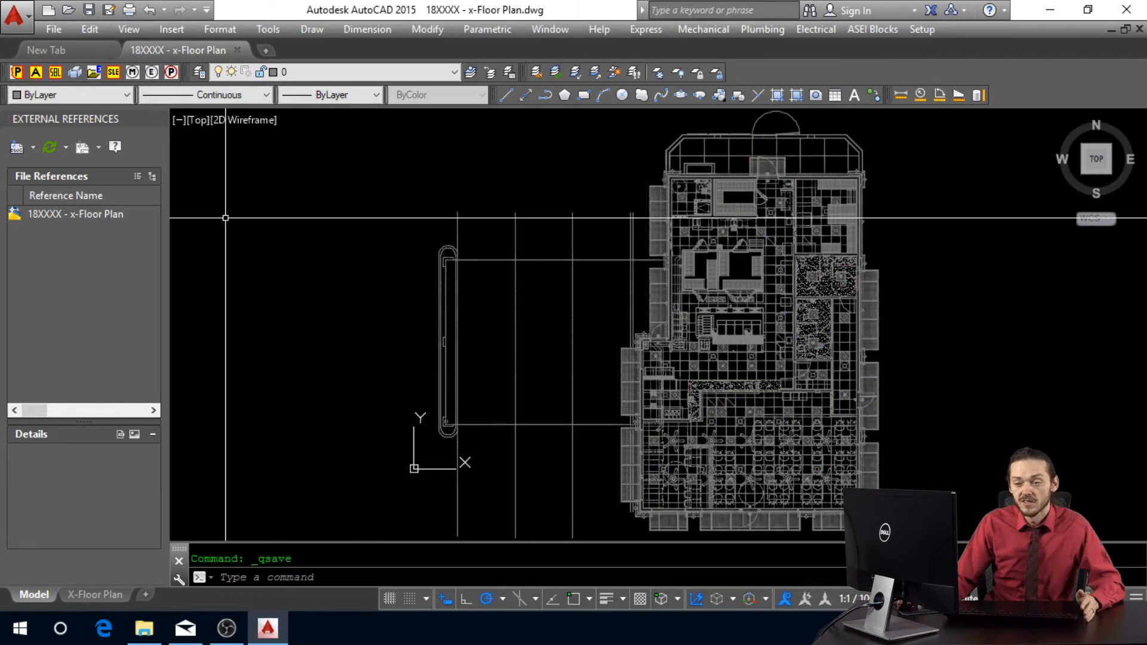
Step: Purge and audit the floor plan drawing, and close it with the changes saved
left_click(27, 76)
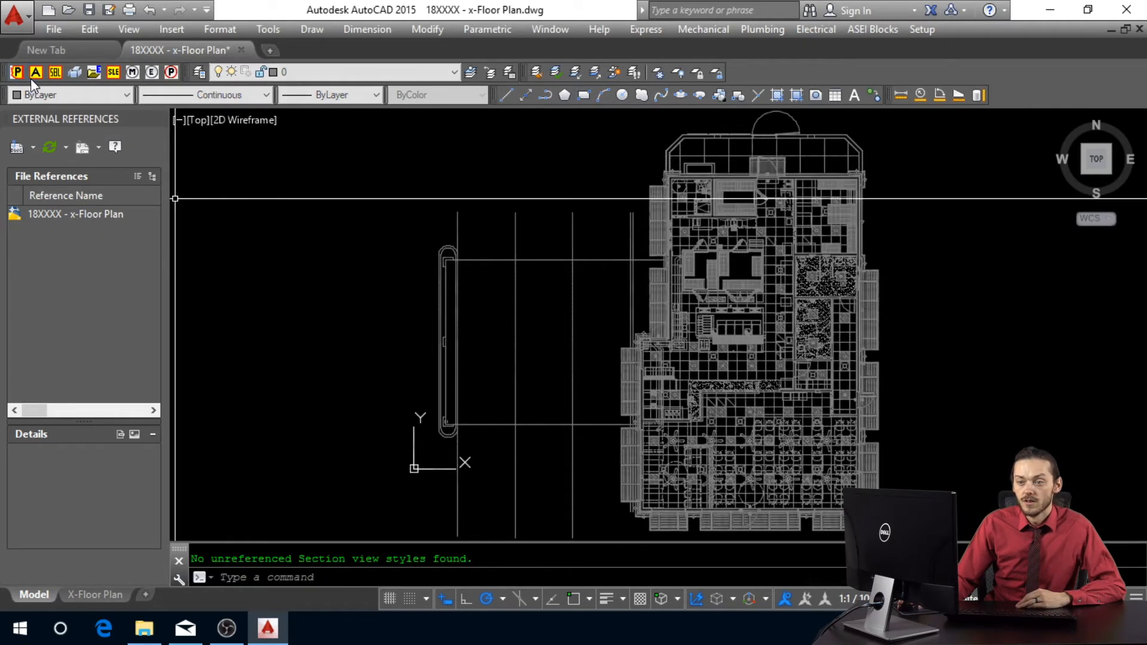
left_click(38, 70)
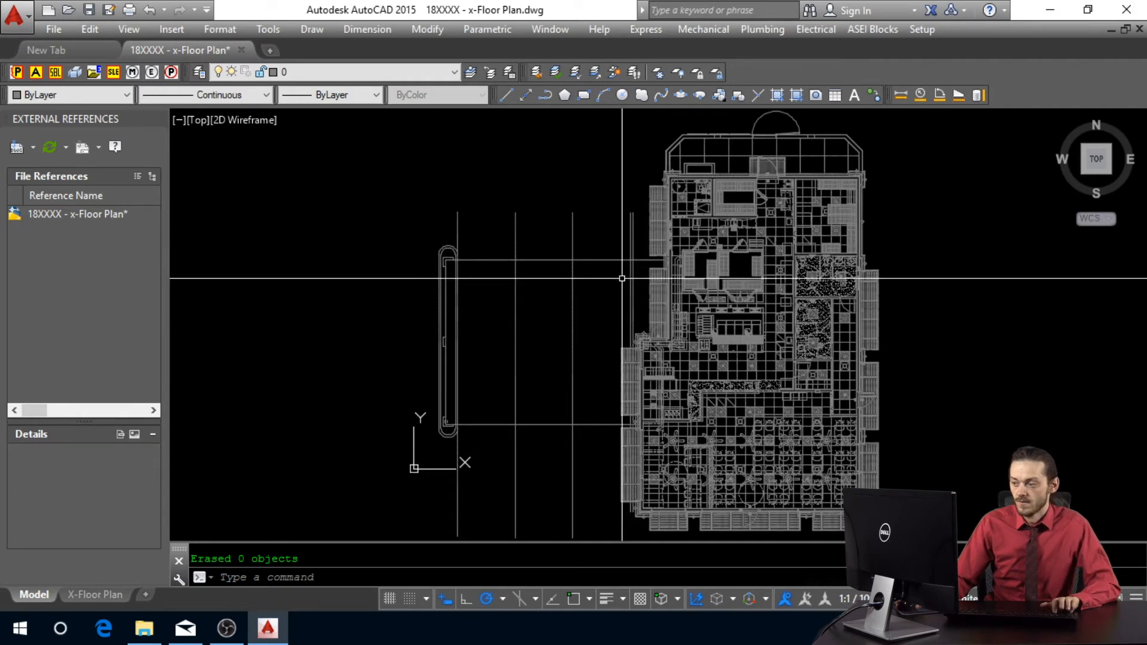
key("ctrl+s")
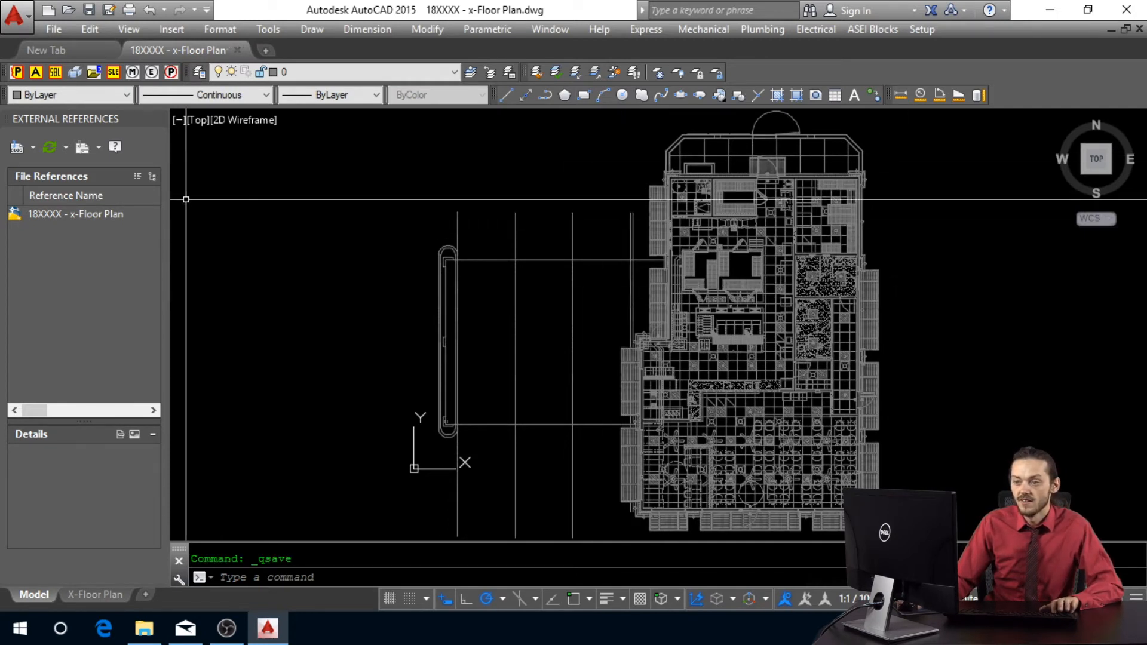
left_click(238, 49)
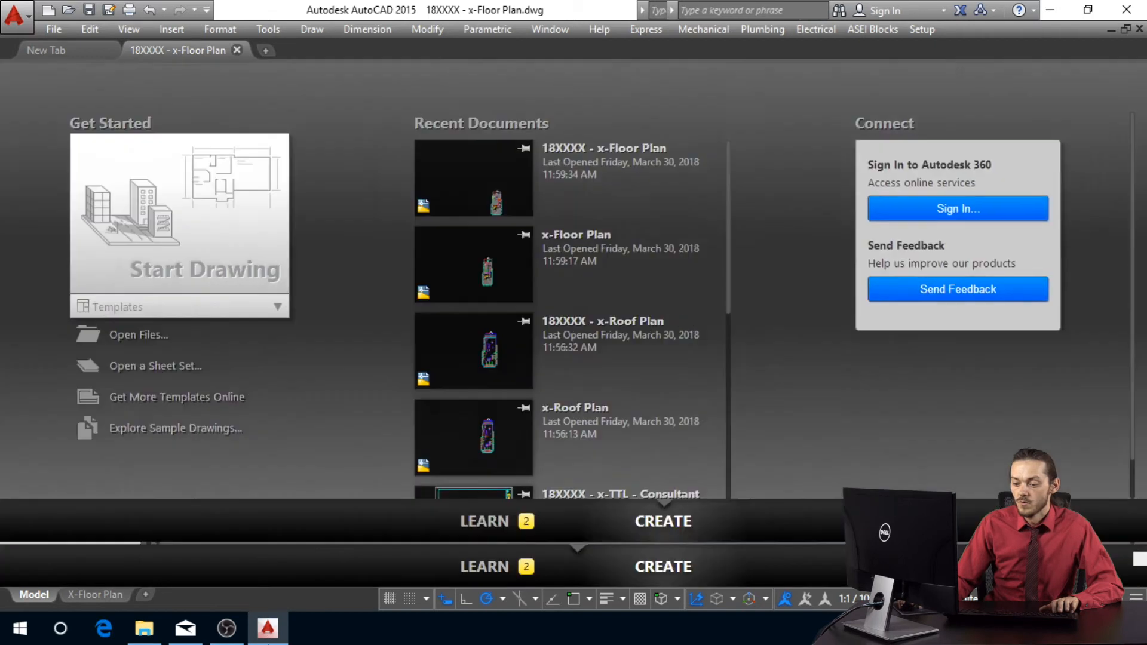
Step: Open x-Site - RoofA.dwg from the x-Site - Roof - Standard -7-8-16 folder inside the backgrounds archive in File Explorer
left_click(145, 630)
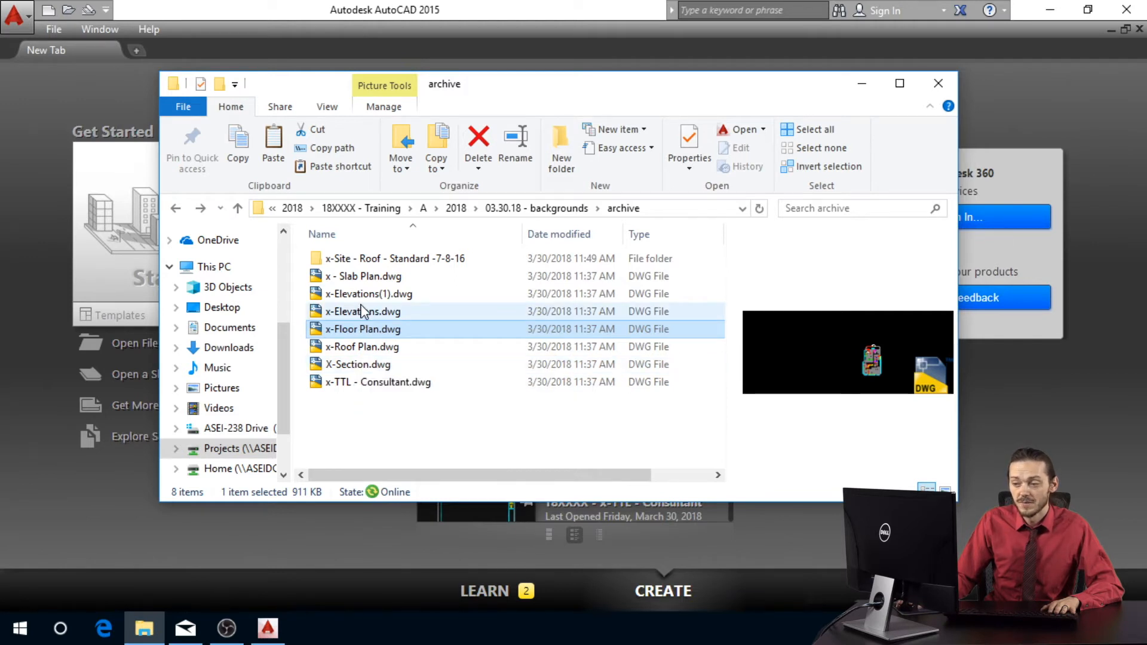
double_click(333, 257)
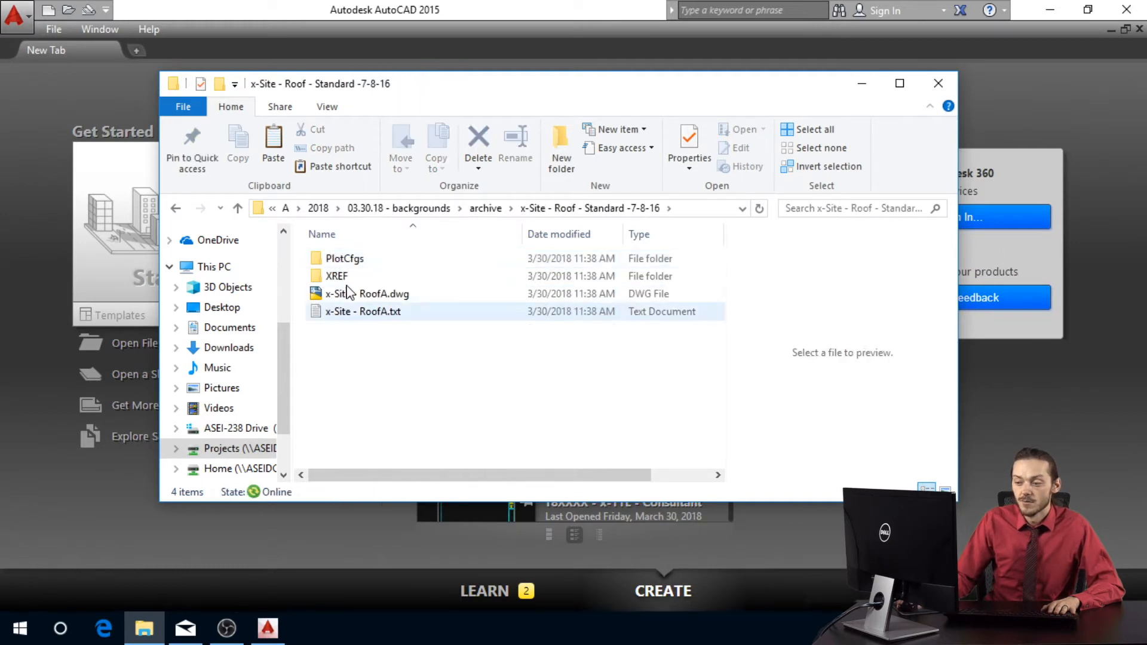
double_click(348, 293)
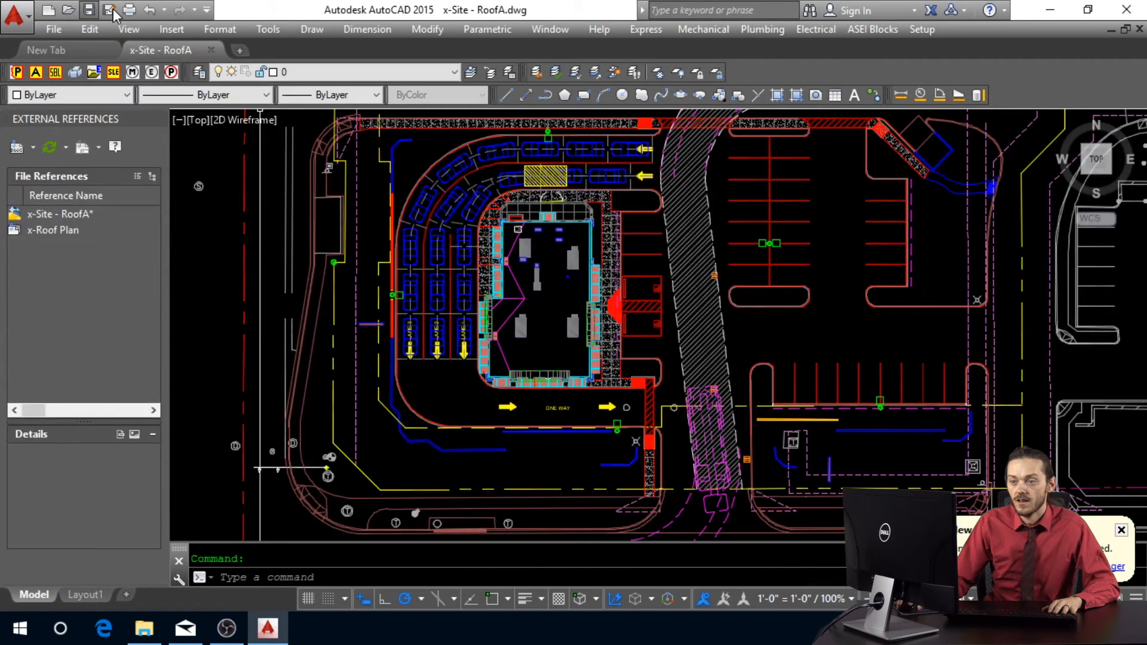
Step: Save the site drawing to the 18XXXX - Training\XREF folder as "18XXXX - x-Site - RoofA.dwg"
left_click(109, 9)
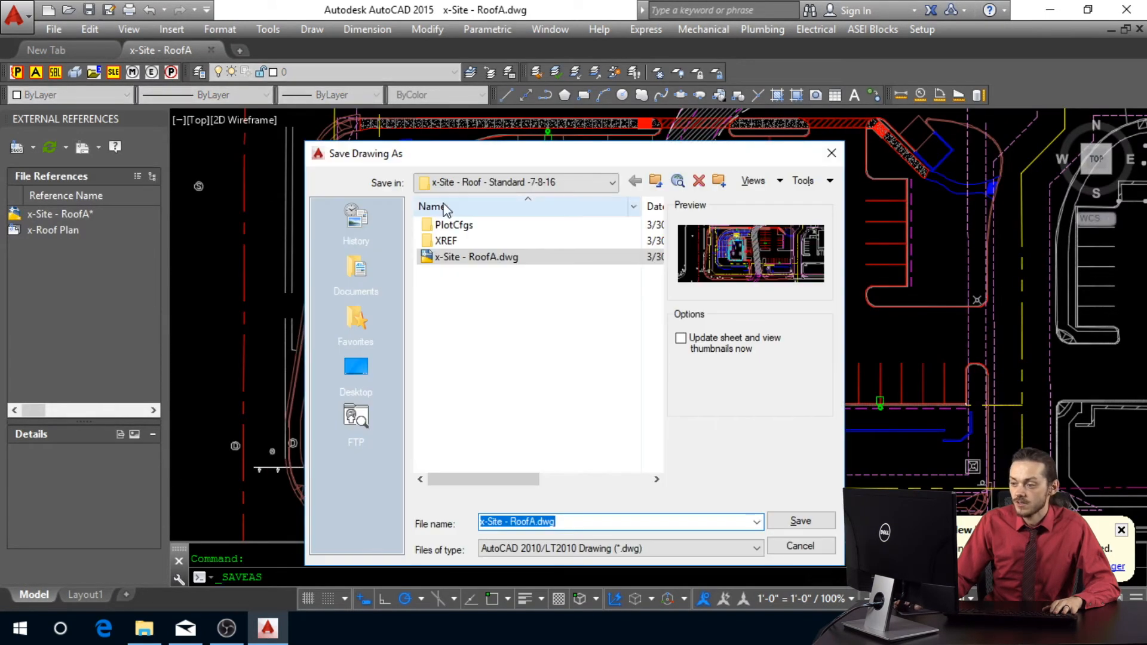
left_click(487, 183)
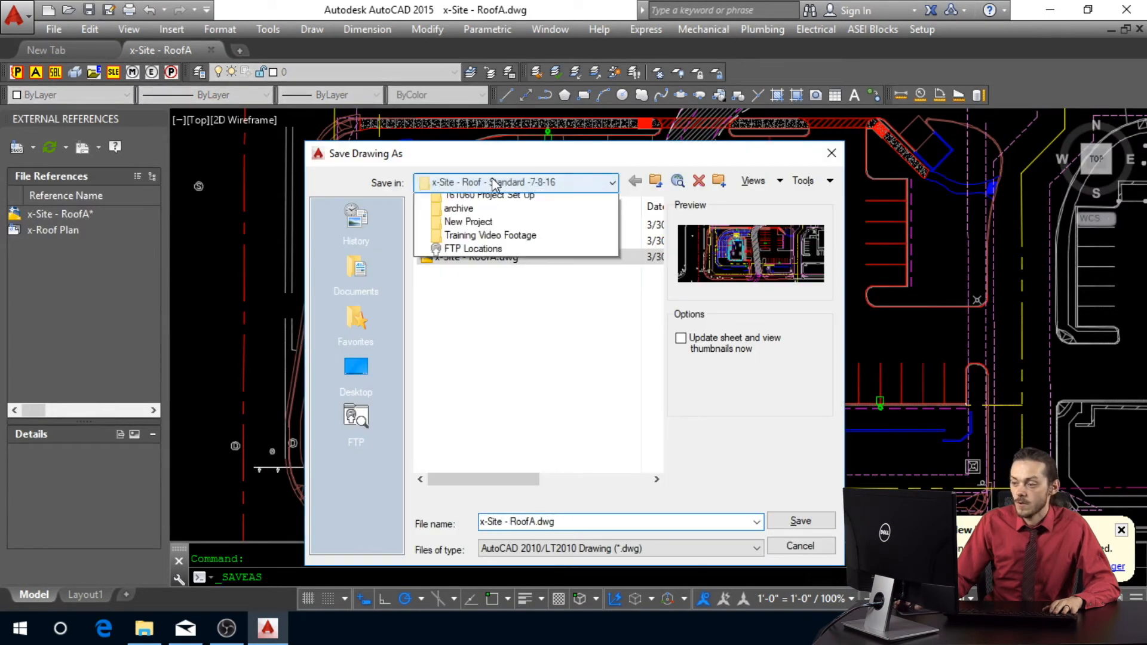
left_click(505, 294)
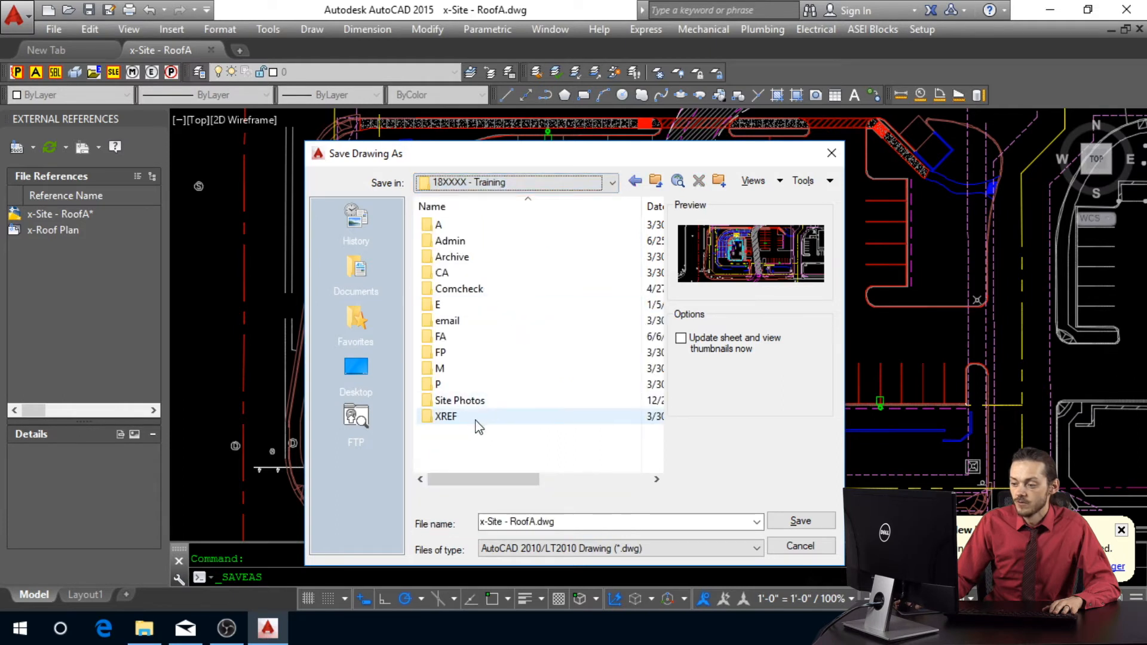
double_click(477, 413)
left_click(484, 524)
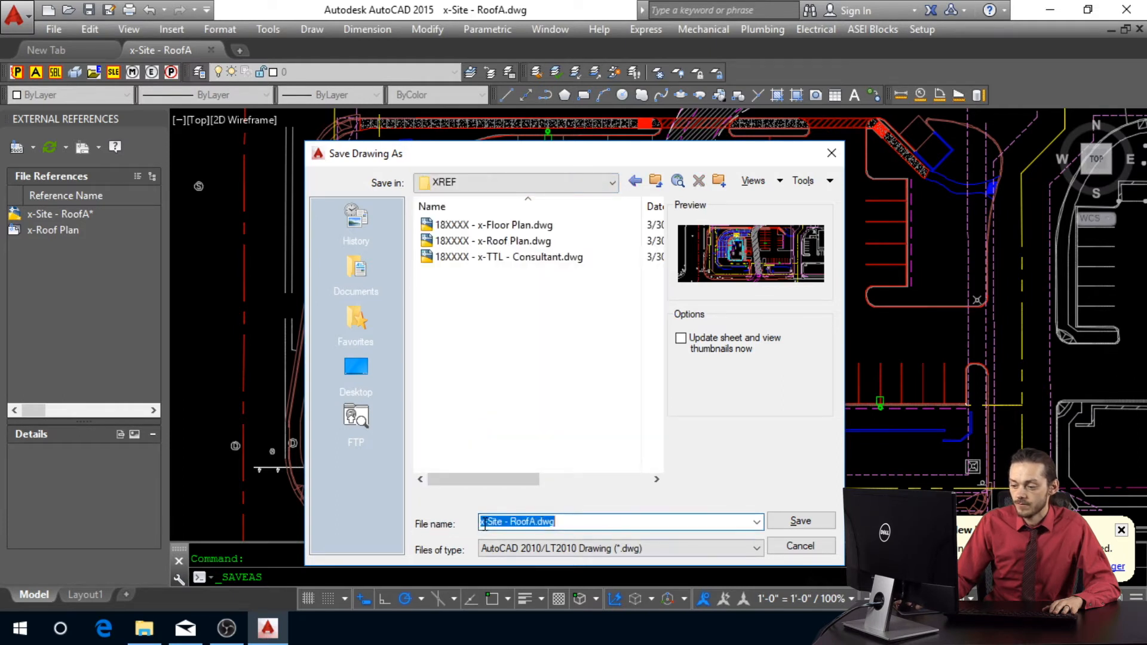
type("18XXXX -")
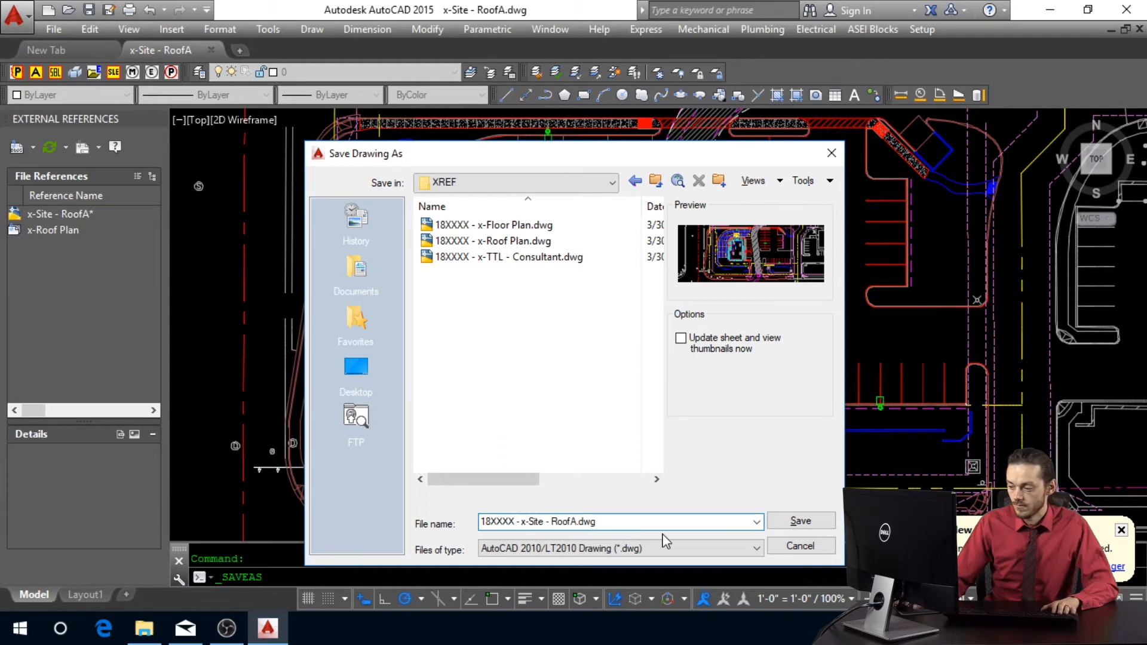
left_click(788, 524)
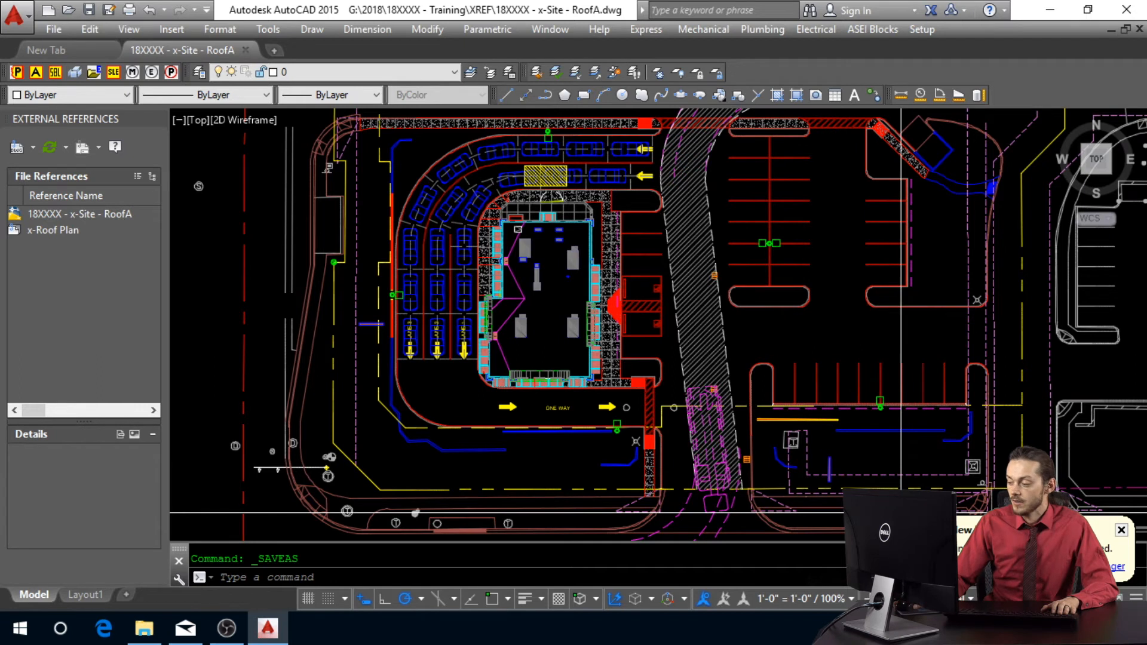
Step: Reconcile all the unreconciled new x-Roof Plan layers in the site drawing and close the layer manager
left_click(1015, 566)
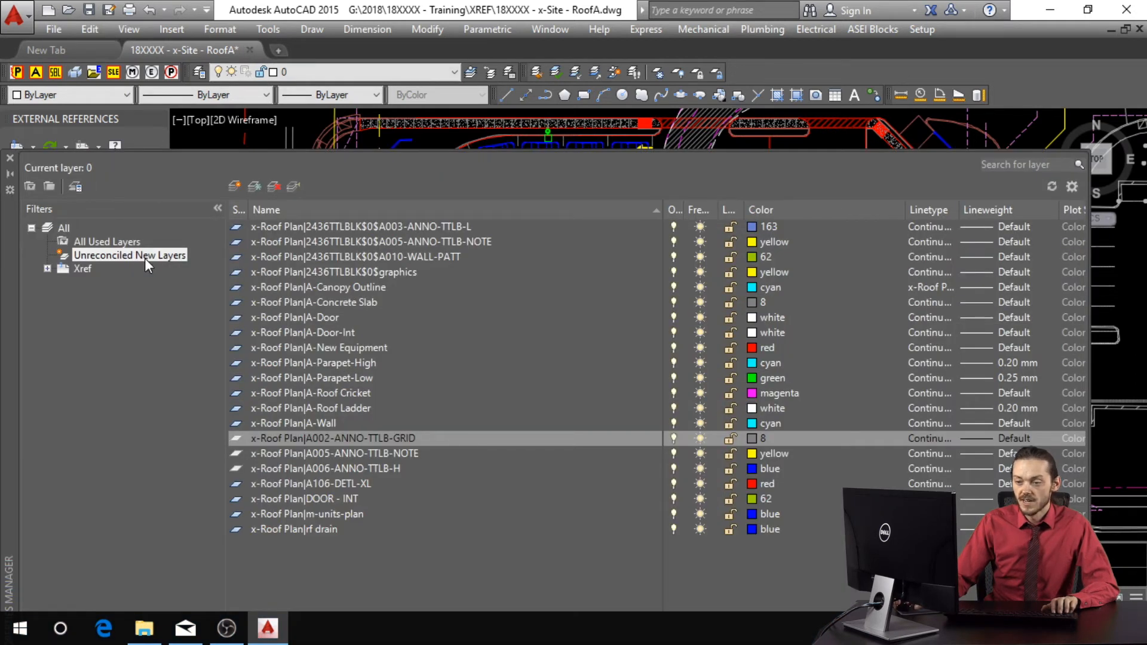
left_click(326, 287)
key("ctrl+a")
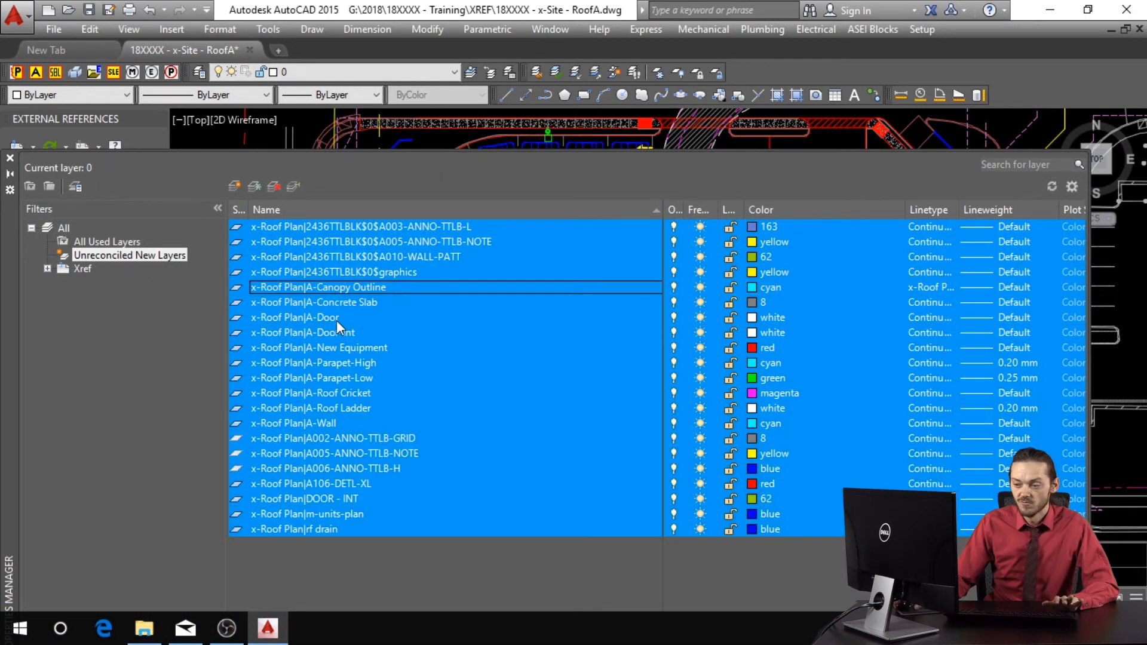
right_click(336, 331)
left_click(385, 292)
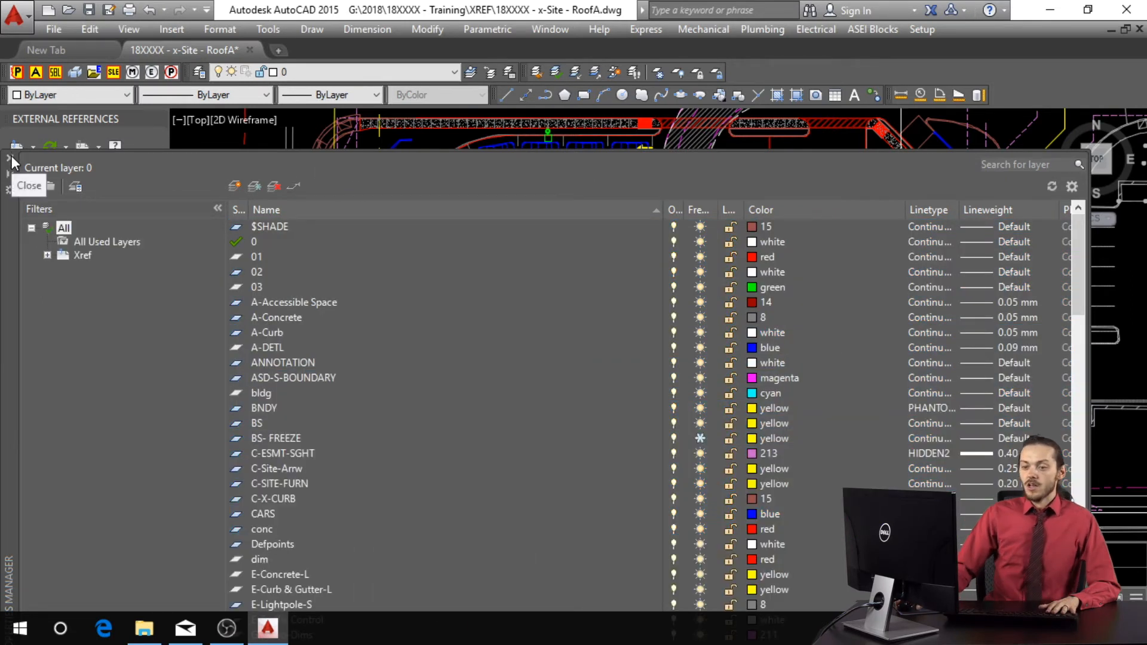
left_click(12, 161)
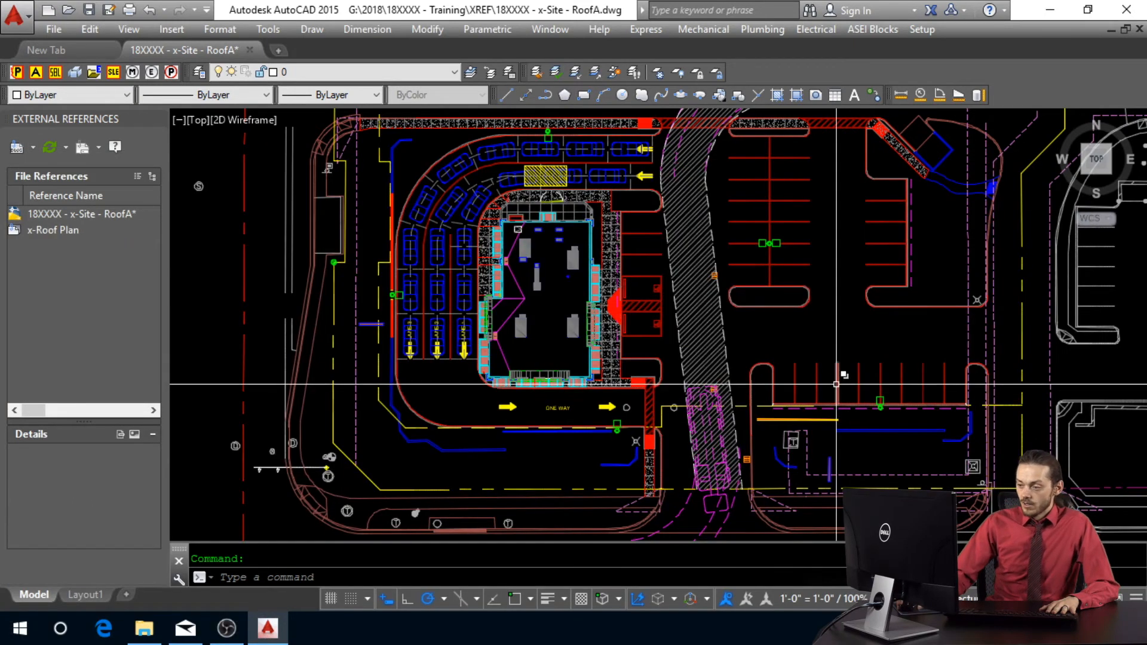
Step: Thaw all layers of the site drawing in the layer manager and check that every layer is turned on
scroll(833, 386, "down", 3)
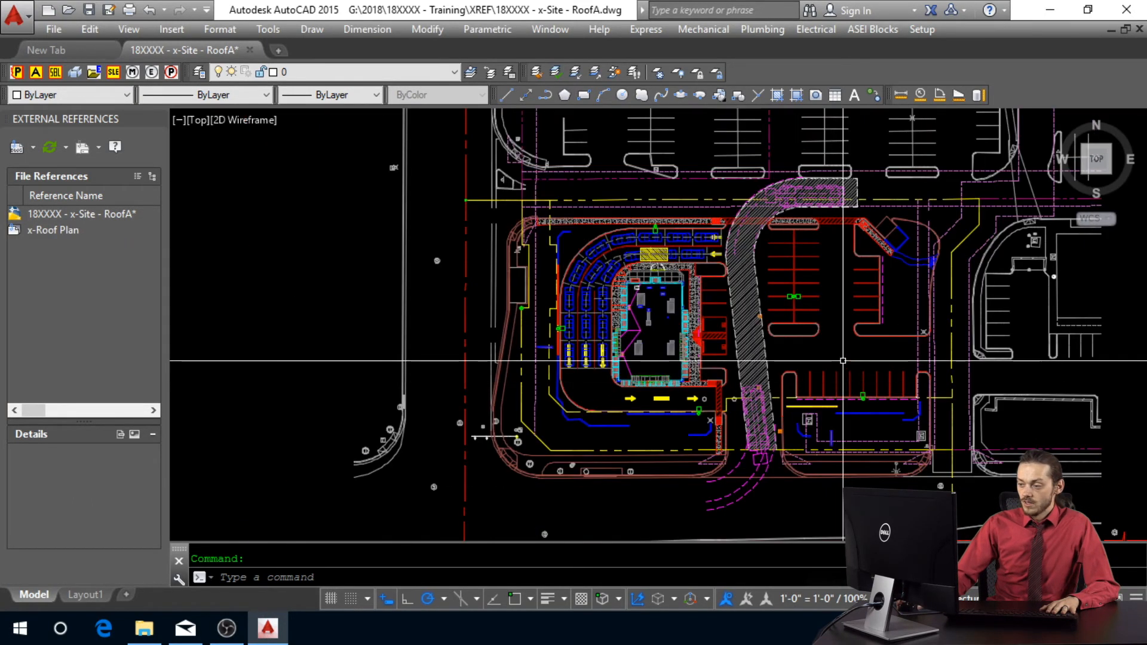
middle_click(866, 382)
middle_click(866, 382)
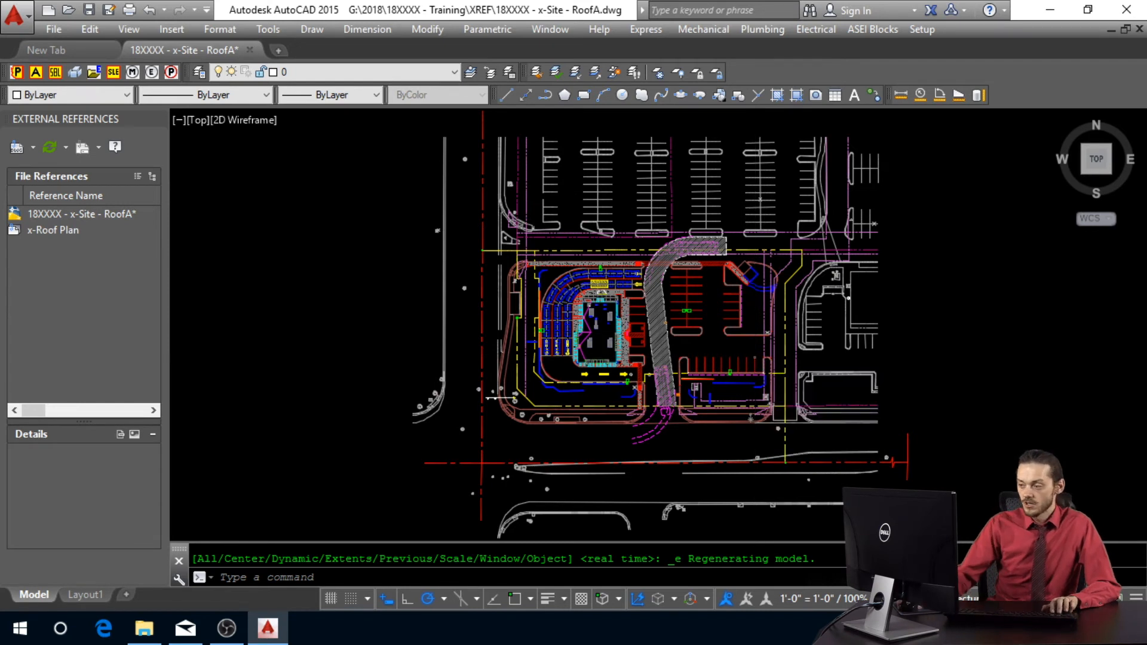
type("la")
key("Return")
left_click(701, 211)
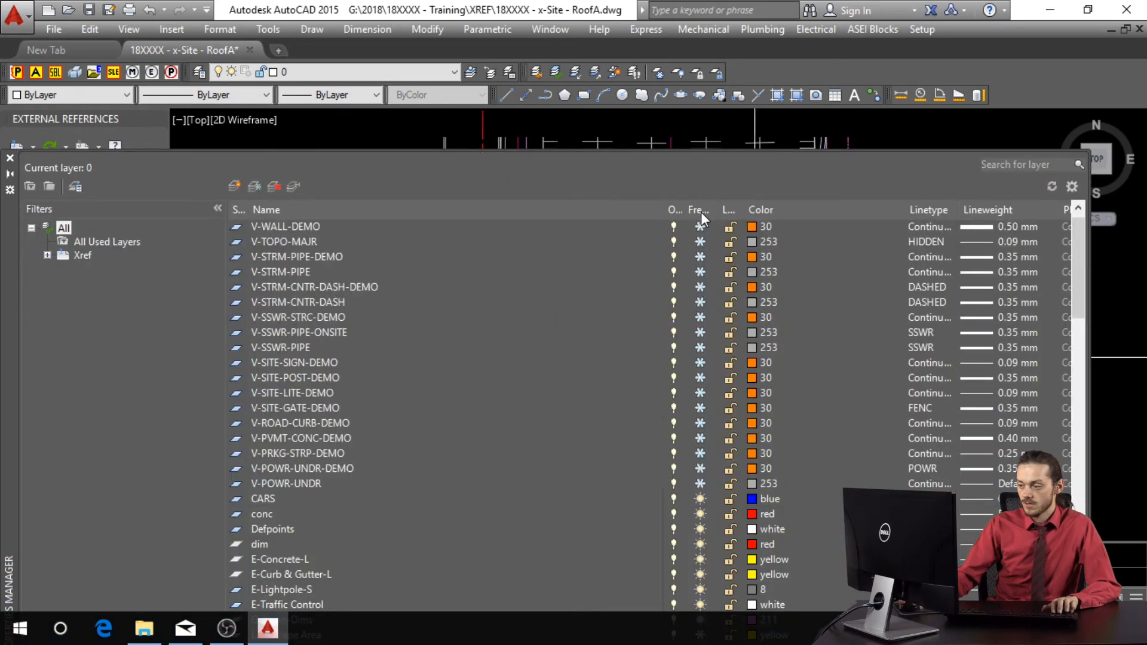
left_click(521, 332)
key("ctrl+a")
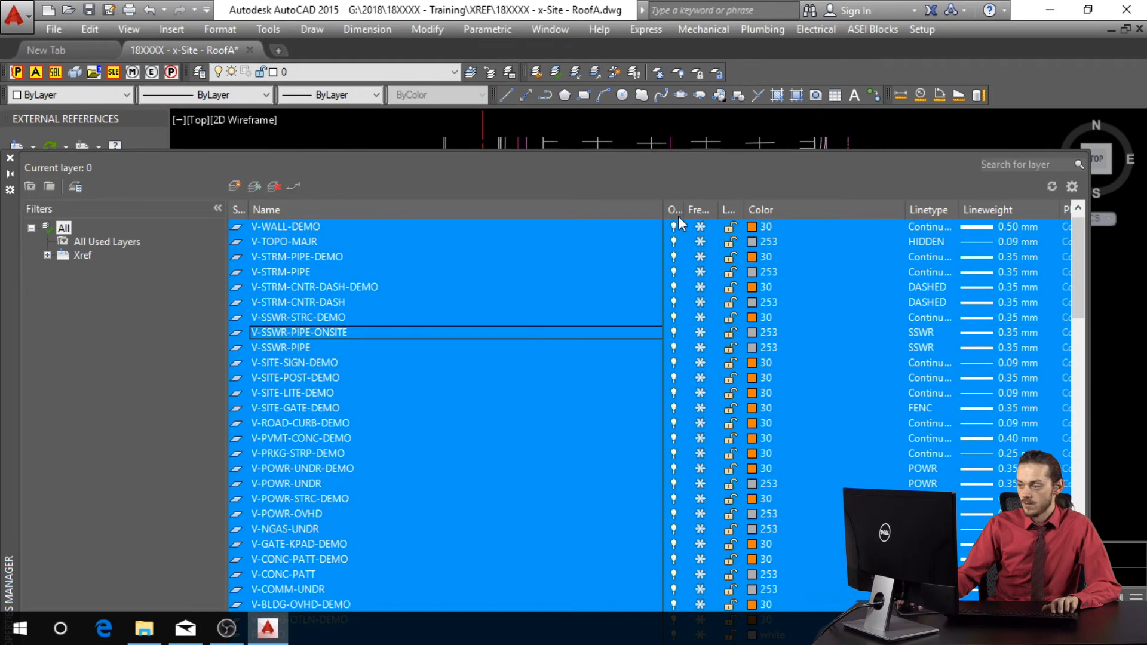
left_click(700, 226)
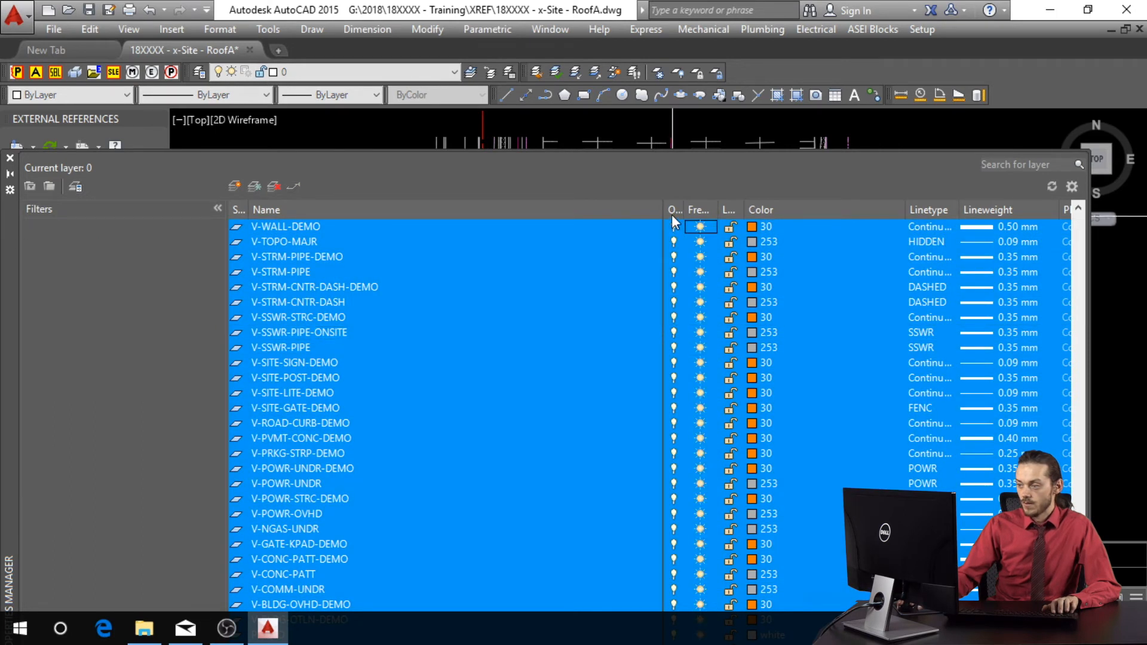
left_click(672, 213)
left_click(673, 213)
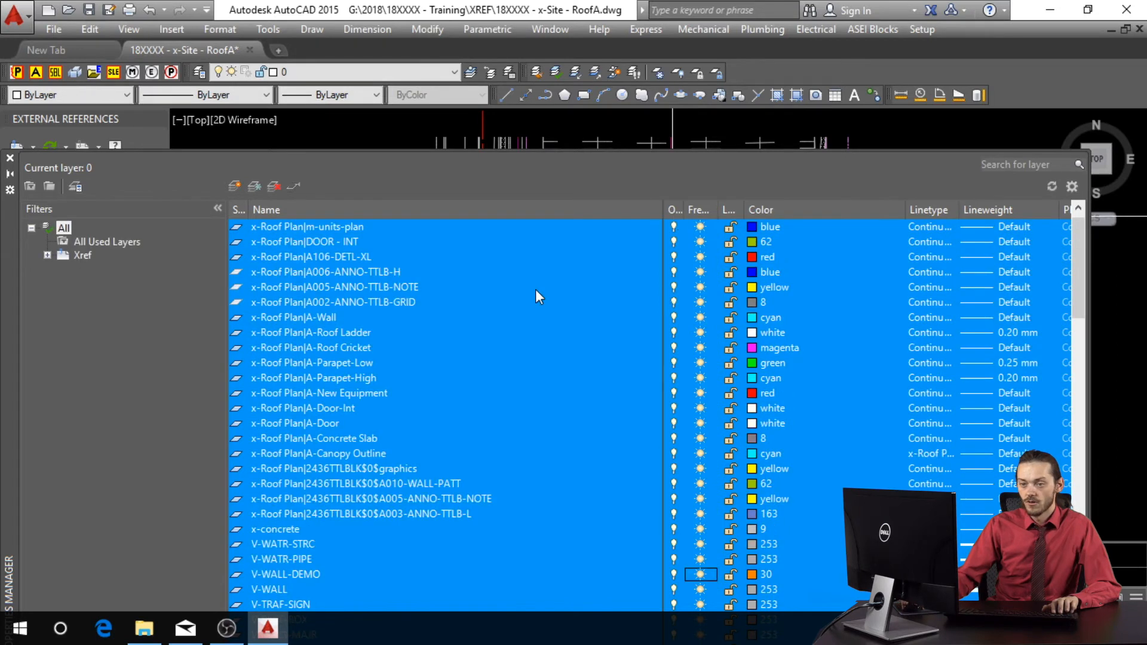
left_click(13, 155)
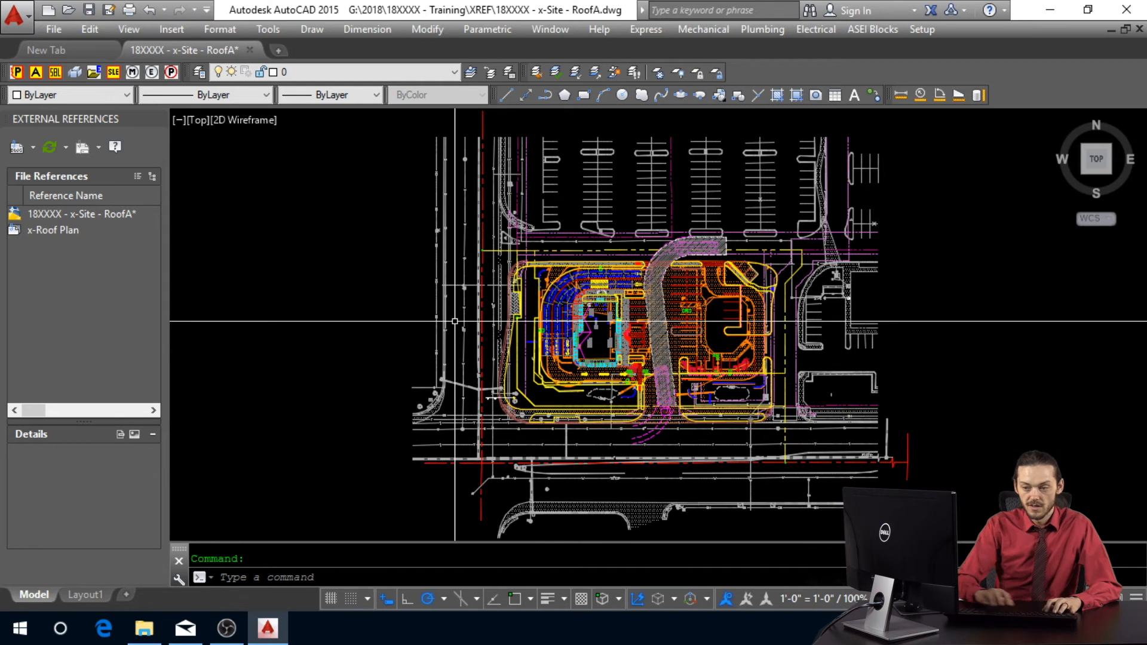
Step: Run CFIX on the site drawing to turn its linework grey
type("252")
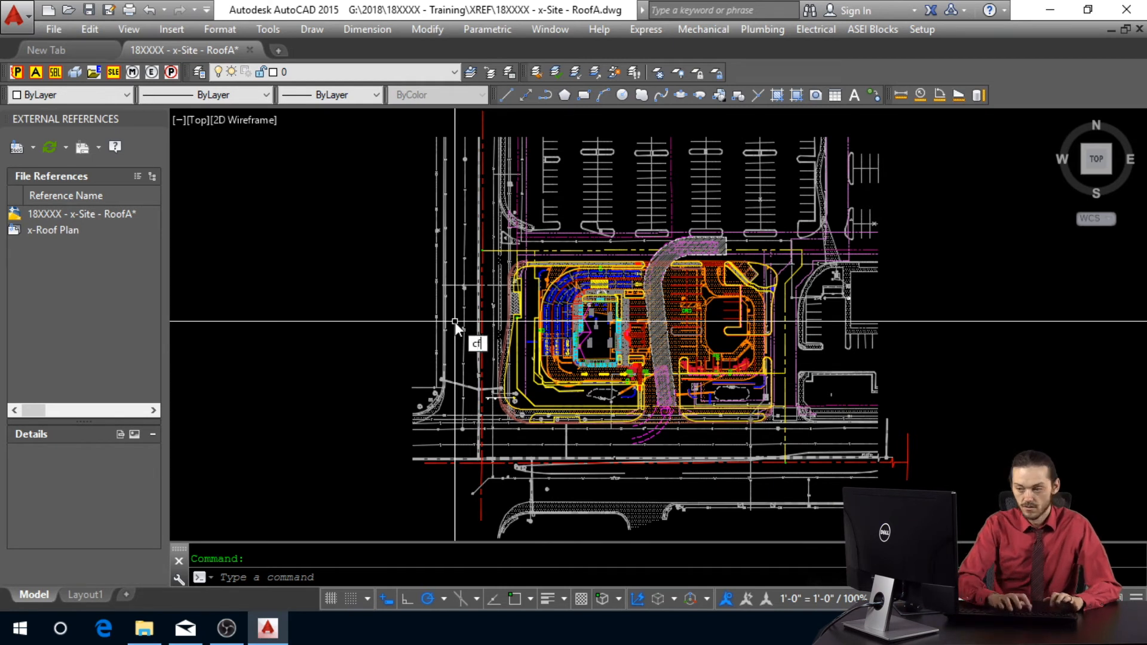
key("Return")
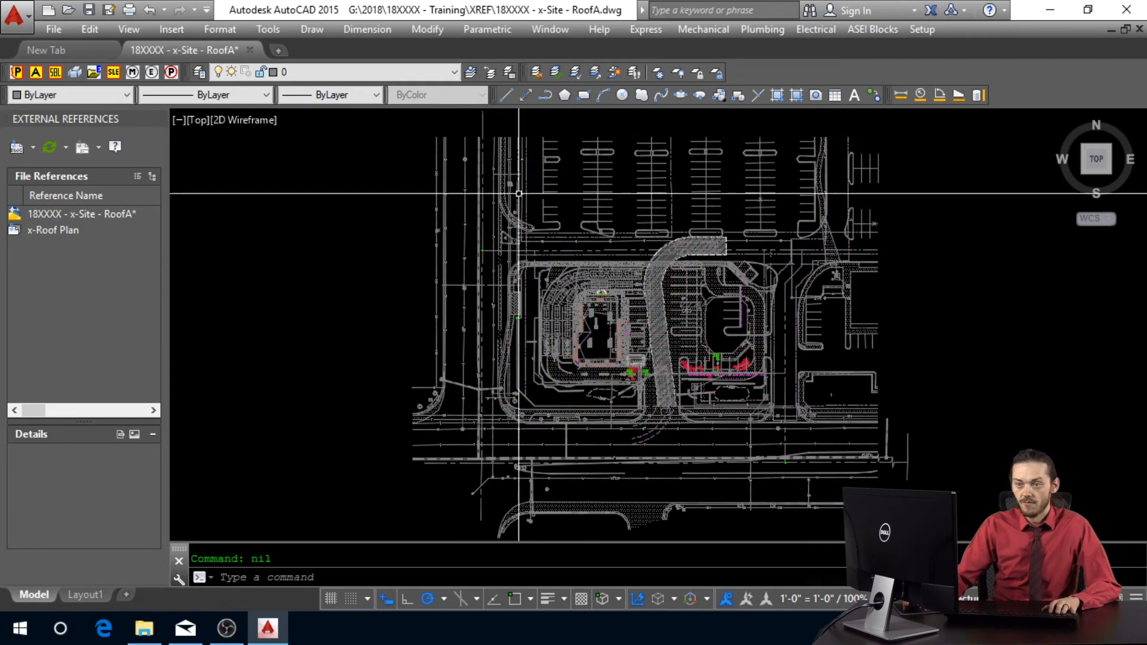
left_click(36, 72)
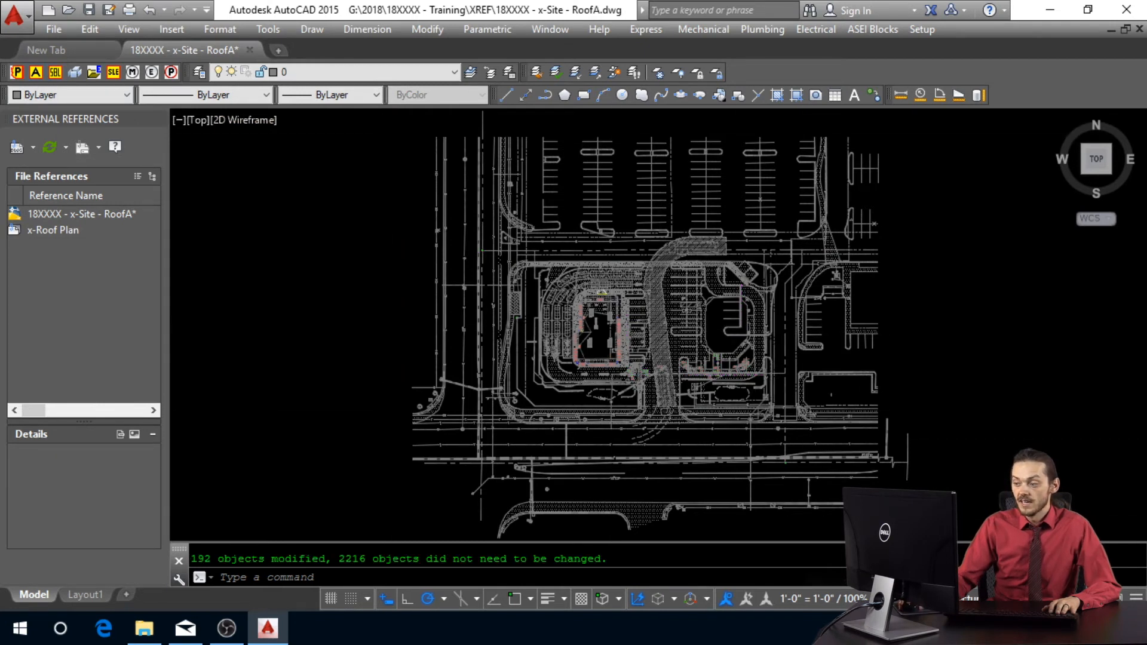
Step: Repath the x-Roof Plan reference in the site drawing to "18XXXX - x-Roof Plan.dwg" in the project's XREF folder
scroll(621, 341, "up", 5)
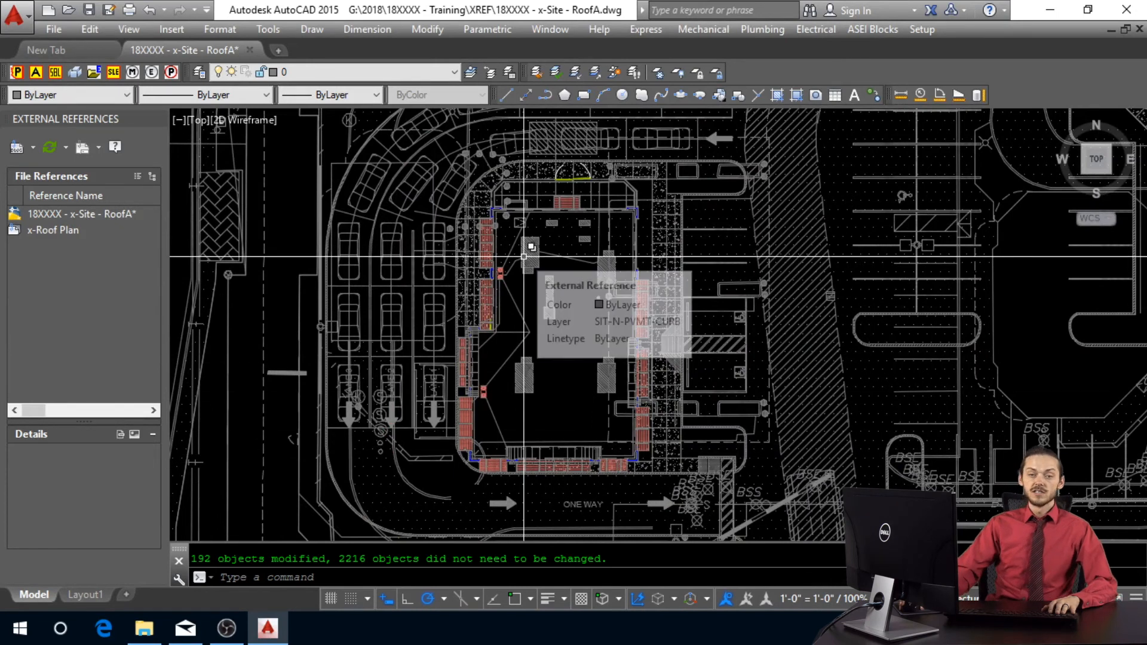
mouse_move(523, 260)
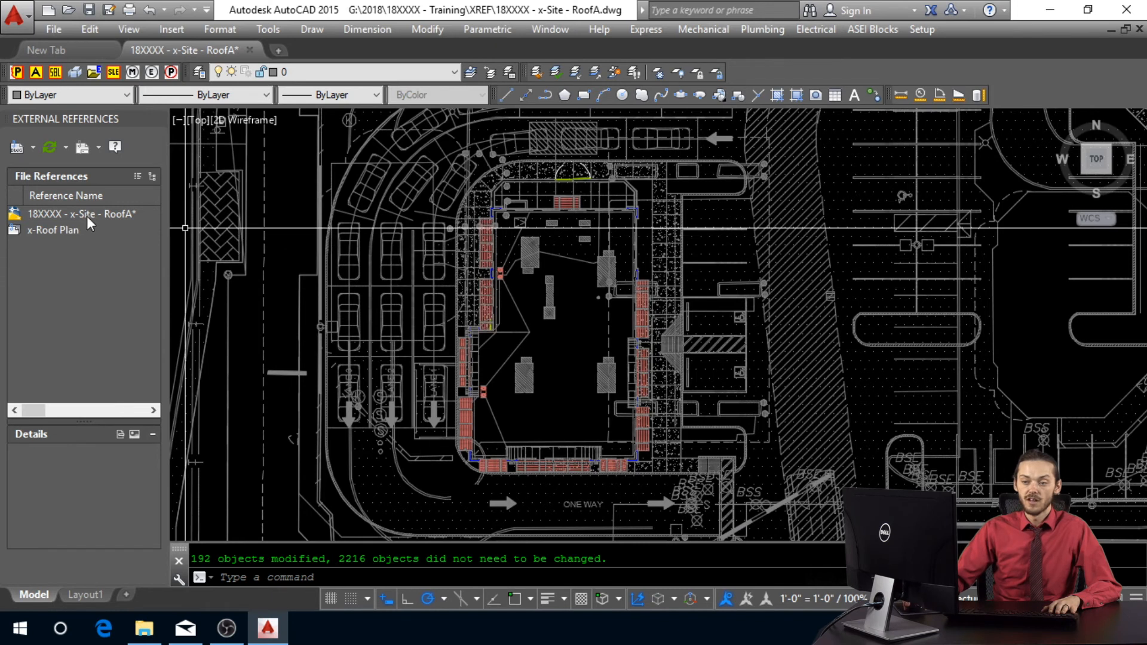
left_click(62, 231)
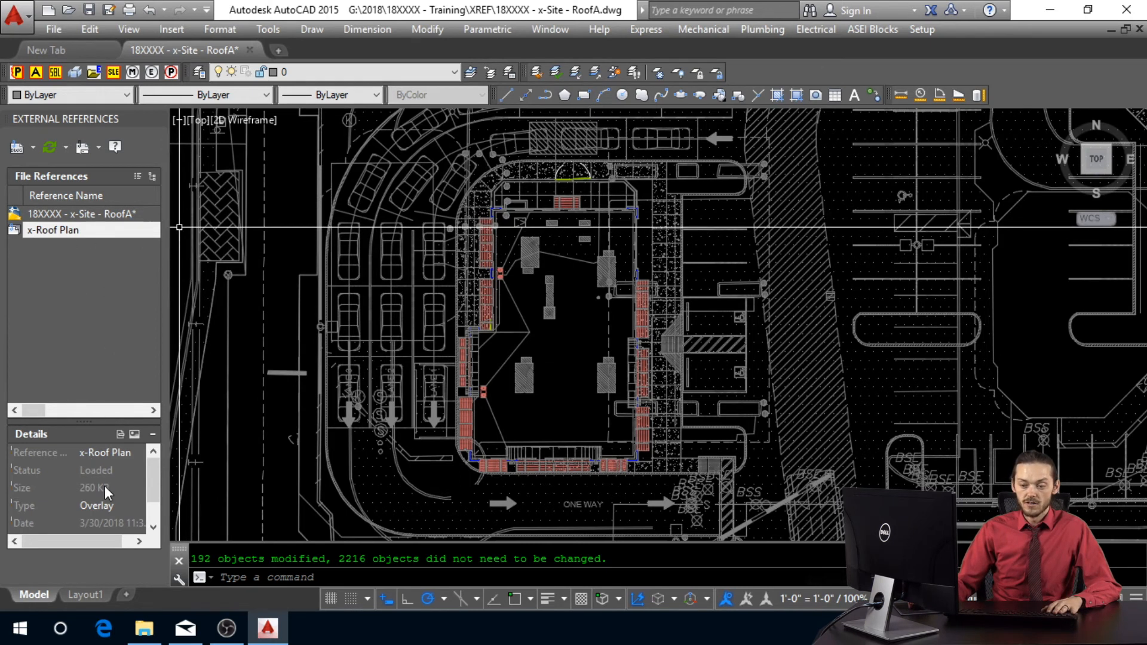
scroll(106, 485, "down", 1)
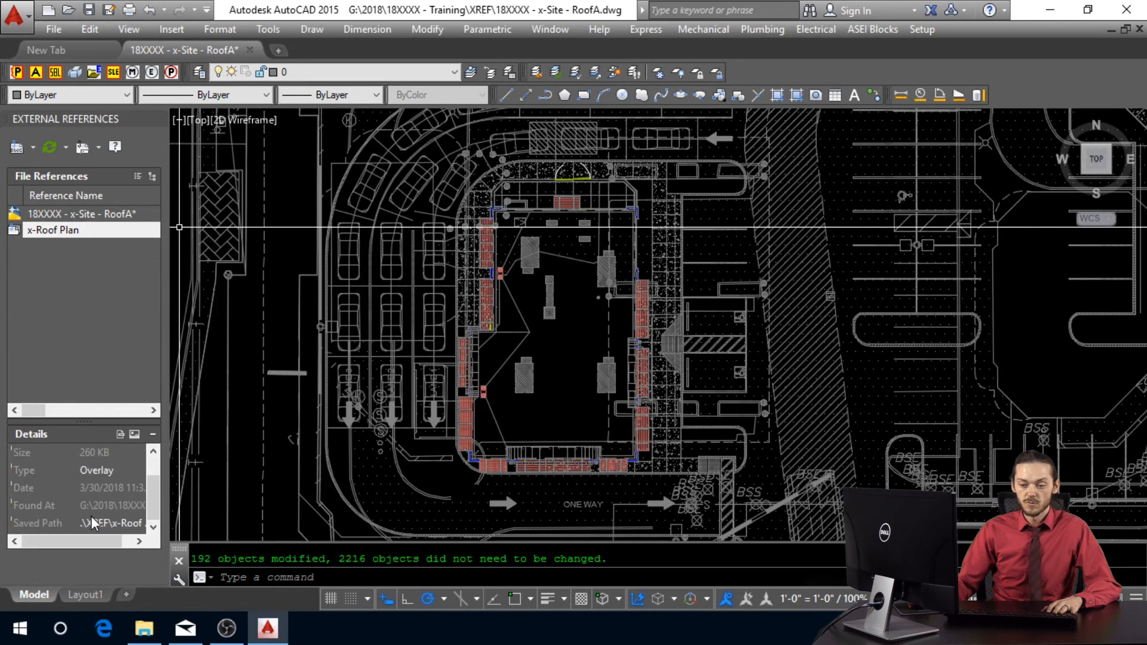
left_click(124, 521)
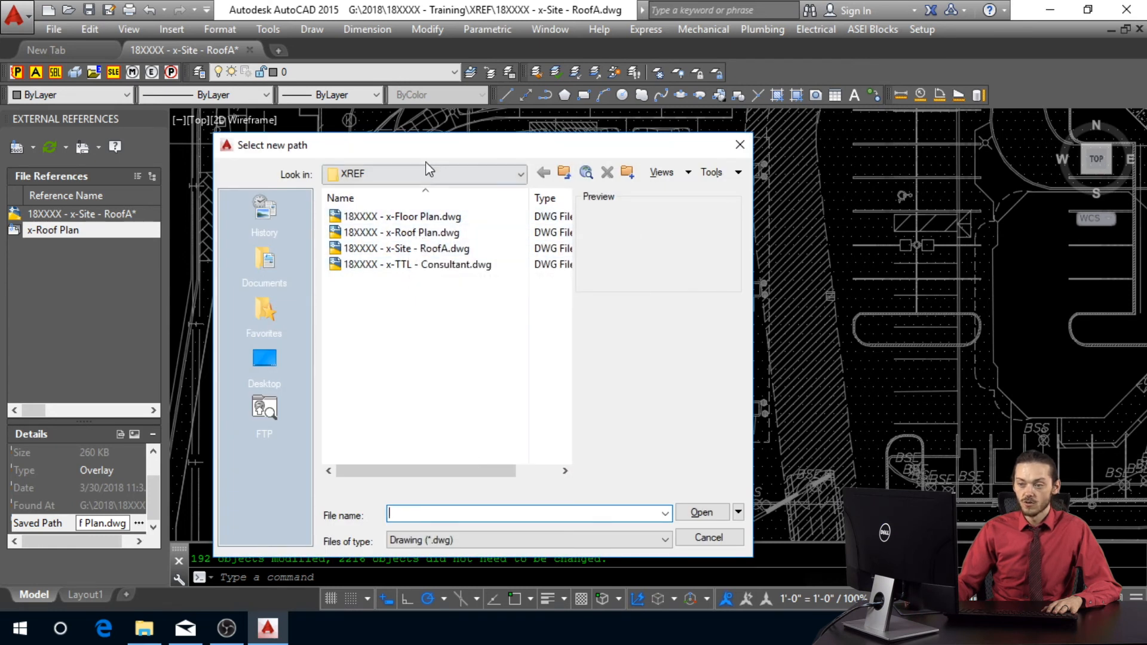
left_click(425, 174)
left_click(424, 174)
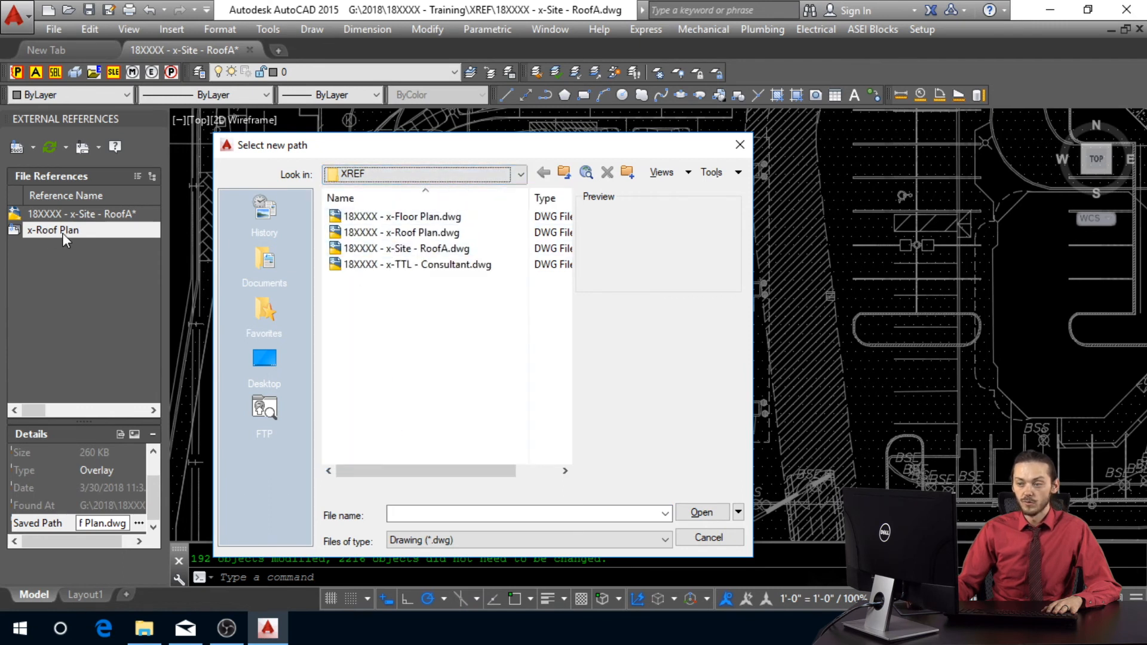
double_click(385, 232)
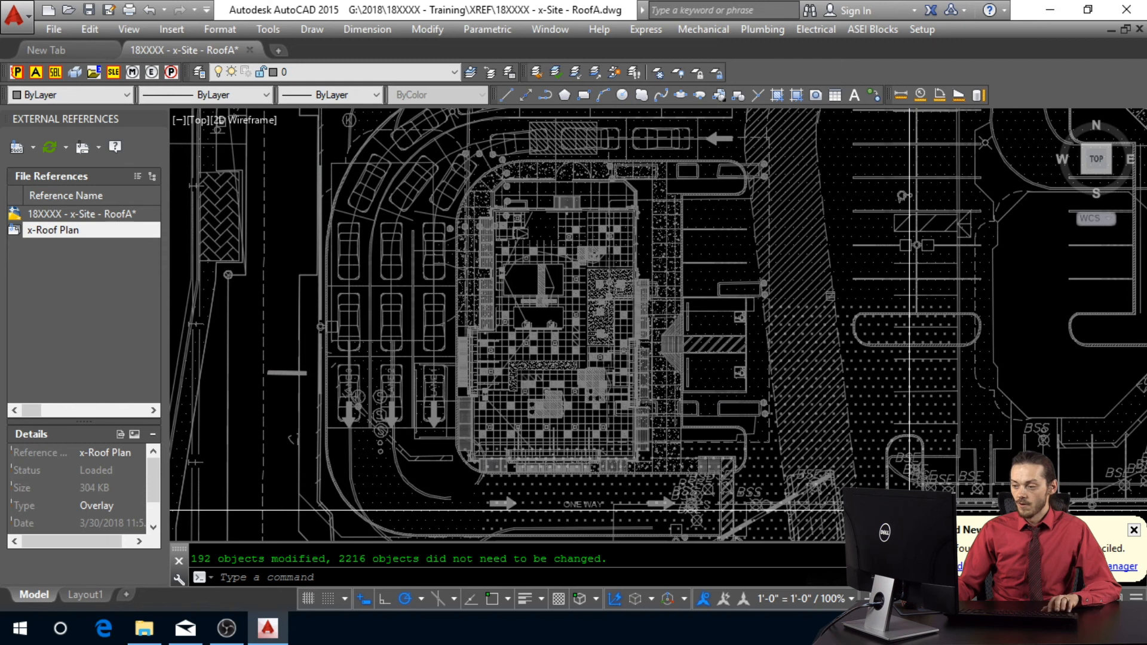
Step: Reconcile all the unreconciled new layers brought in by the repathed x-Roof Plan reference and close the layer manager
left_click(199, 71)
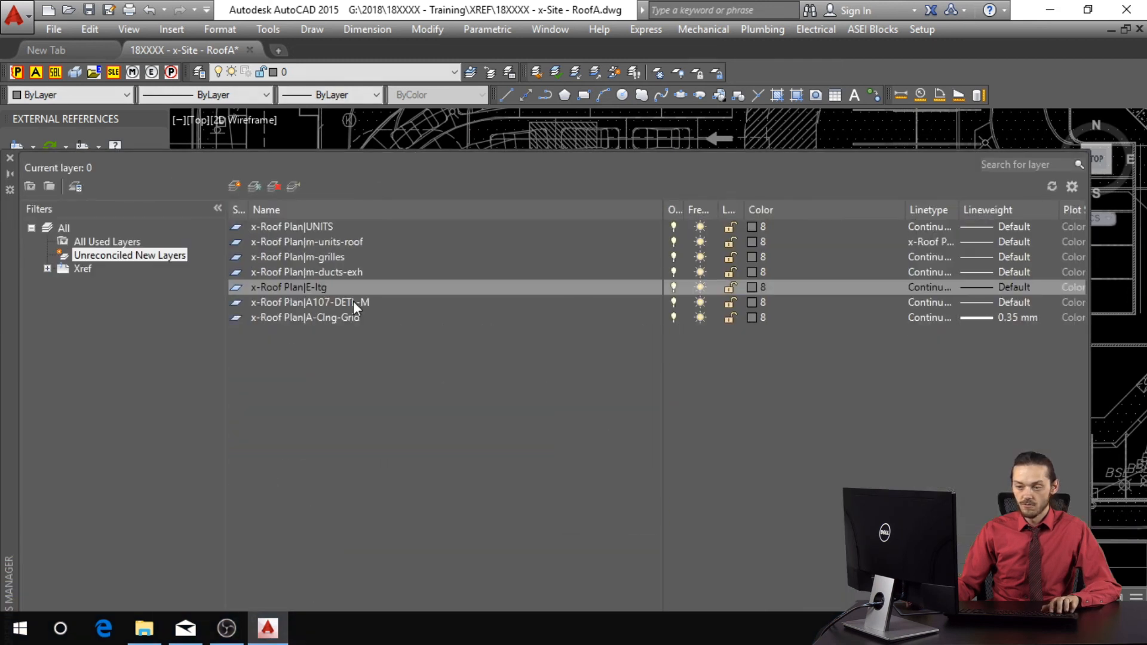
left_click(353, 302)
key("ctrl+a")
right_click(358, 289)
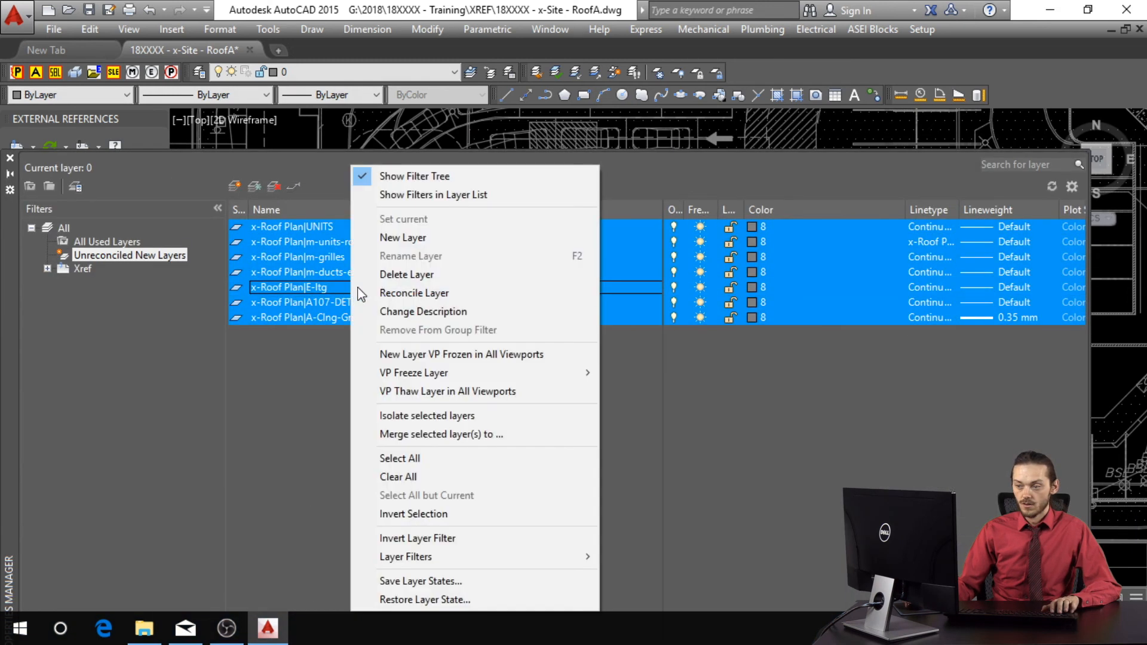
left_click(365, 287)
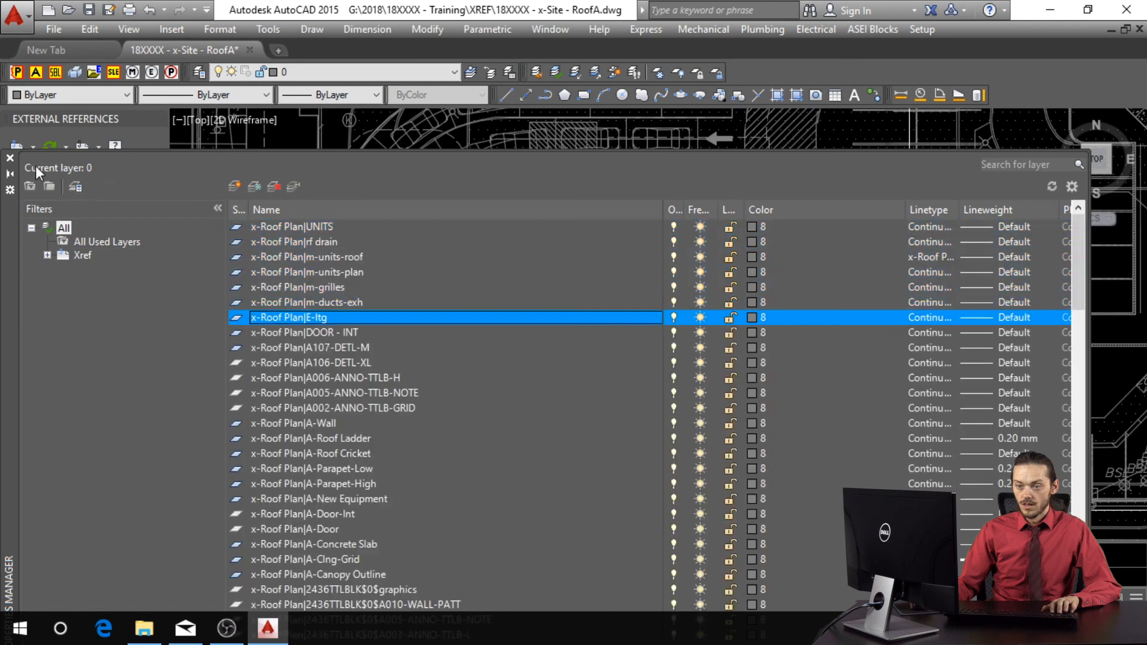
left_click(10, 159)
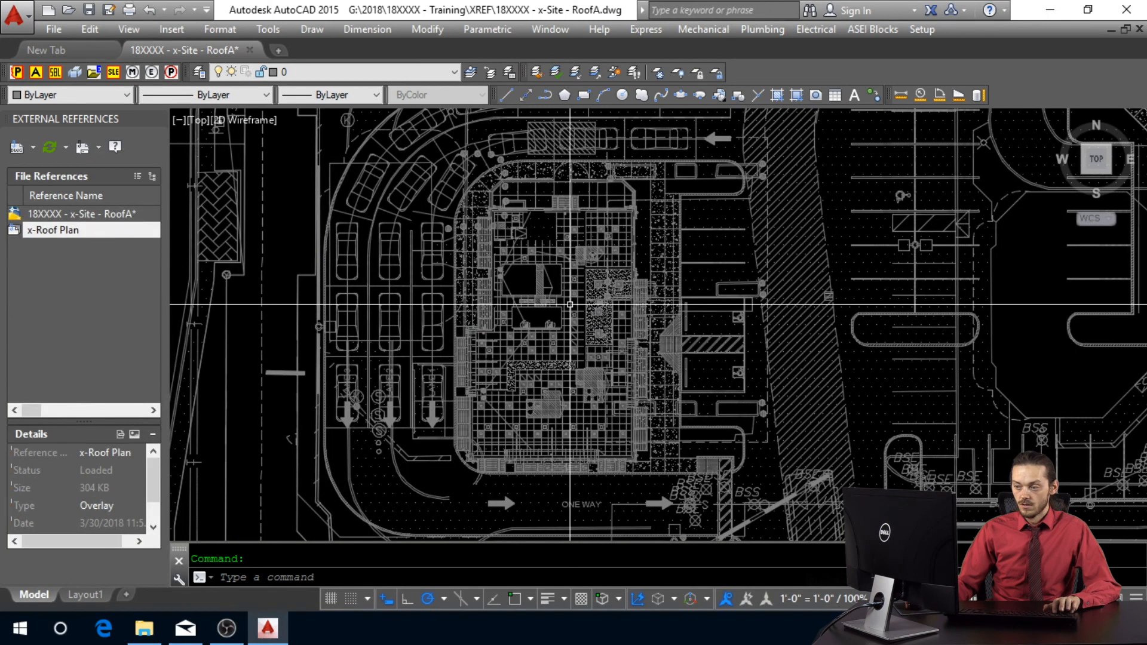
Step: Save the site drawing, purge its unreferenced items, and save it again
middle_click(569, 304)
middle_click(569, 305)
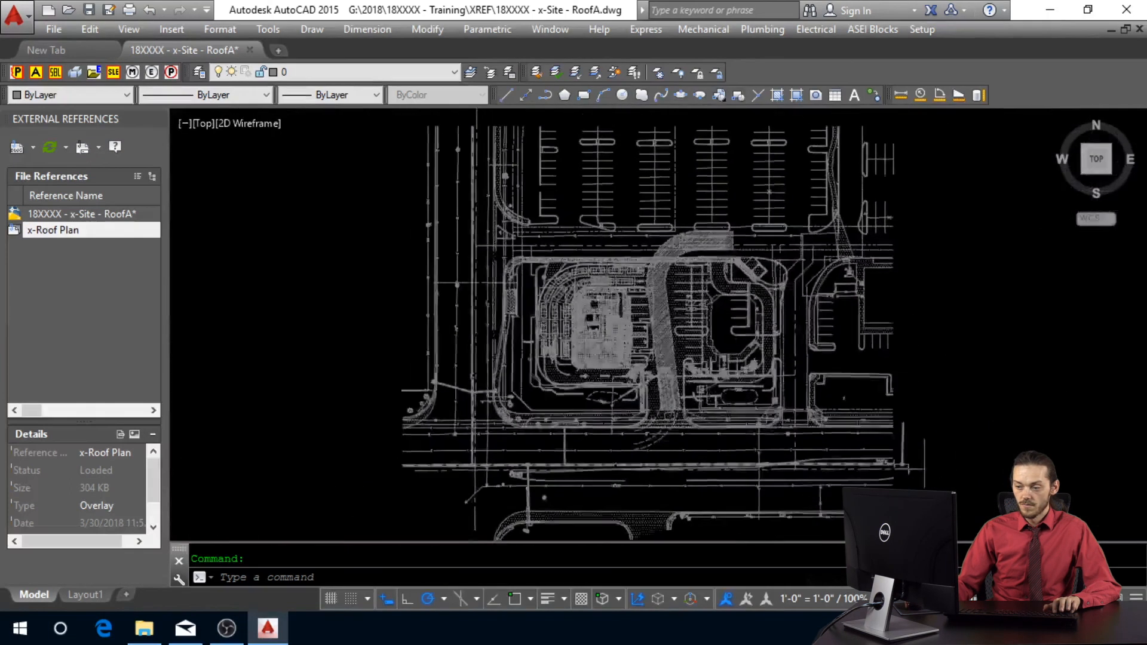
key("ctrl+s")
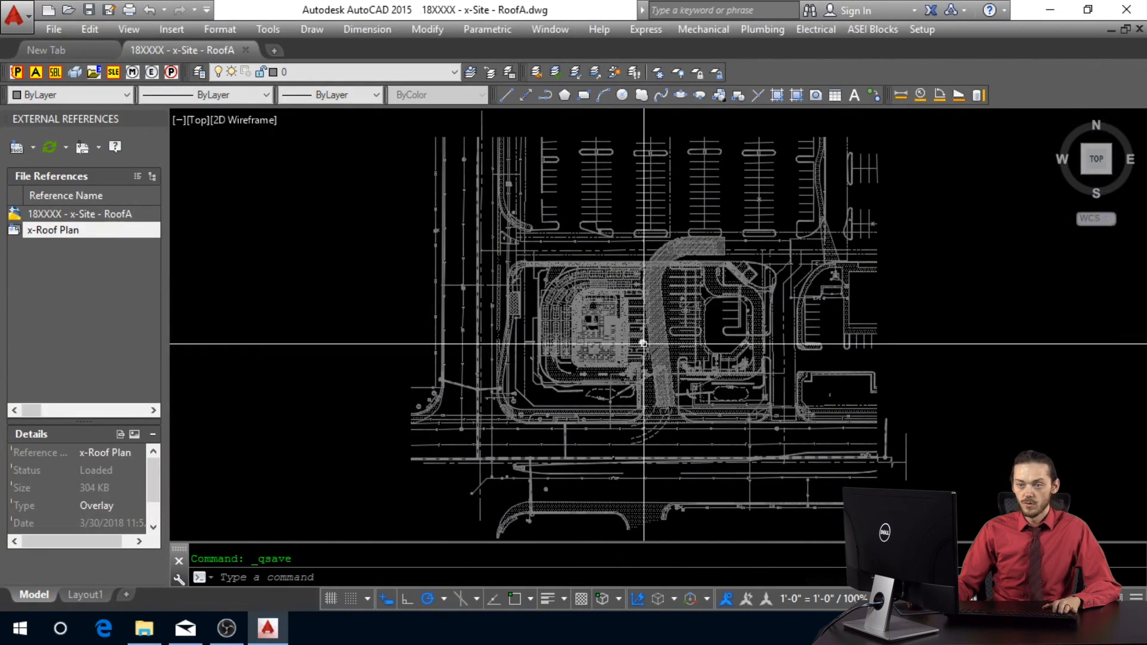
left_click(18, 73)
left_click(34, 72)
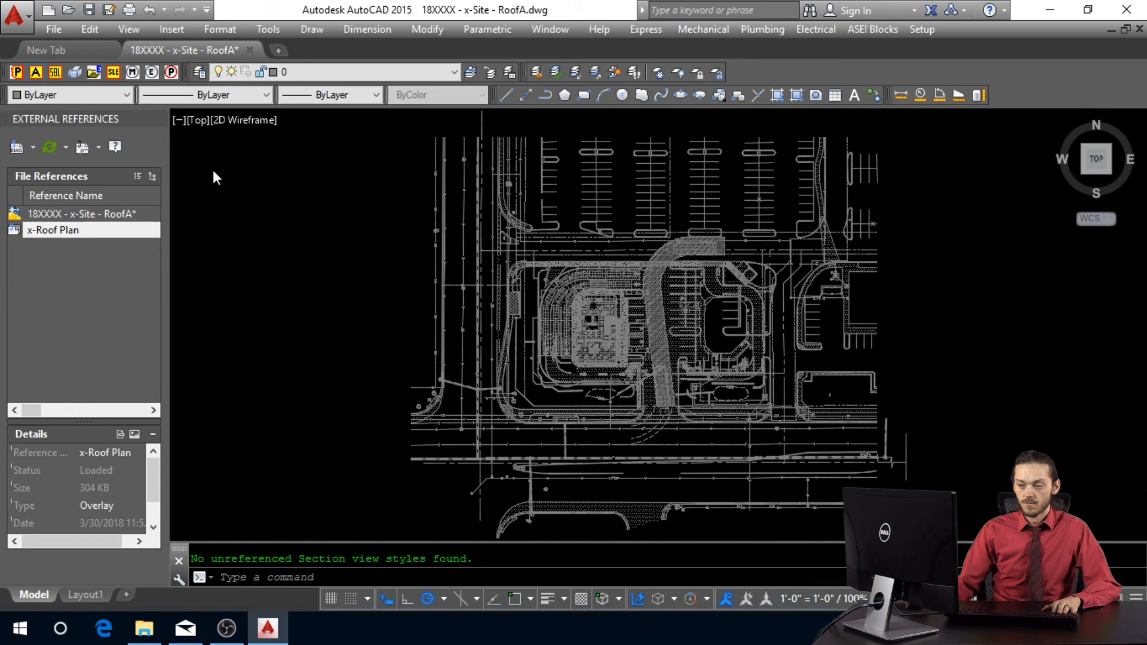
key("ctrl+s")
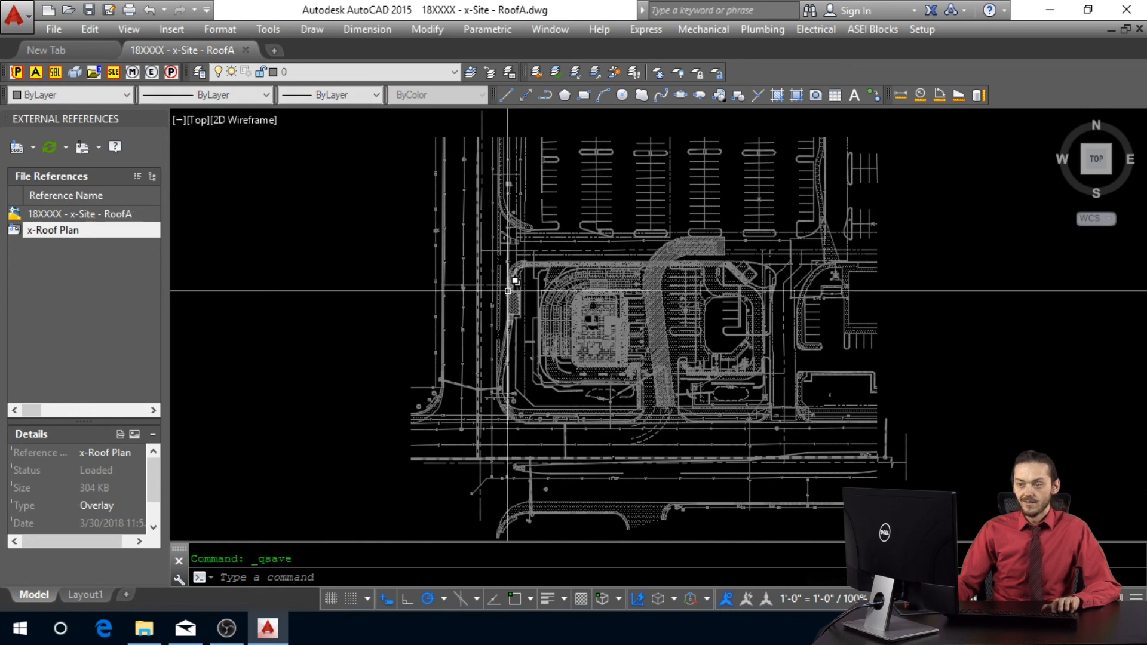